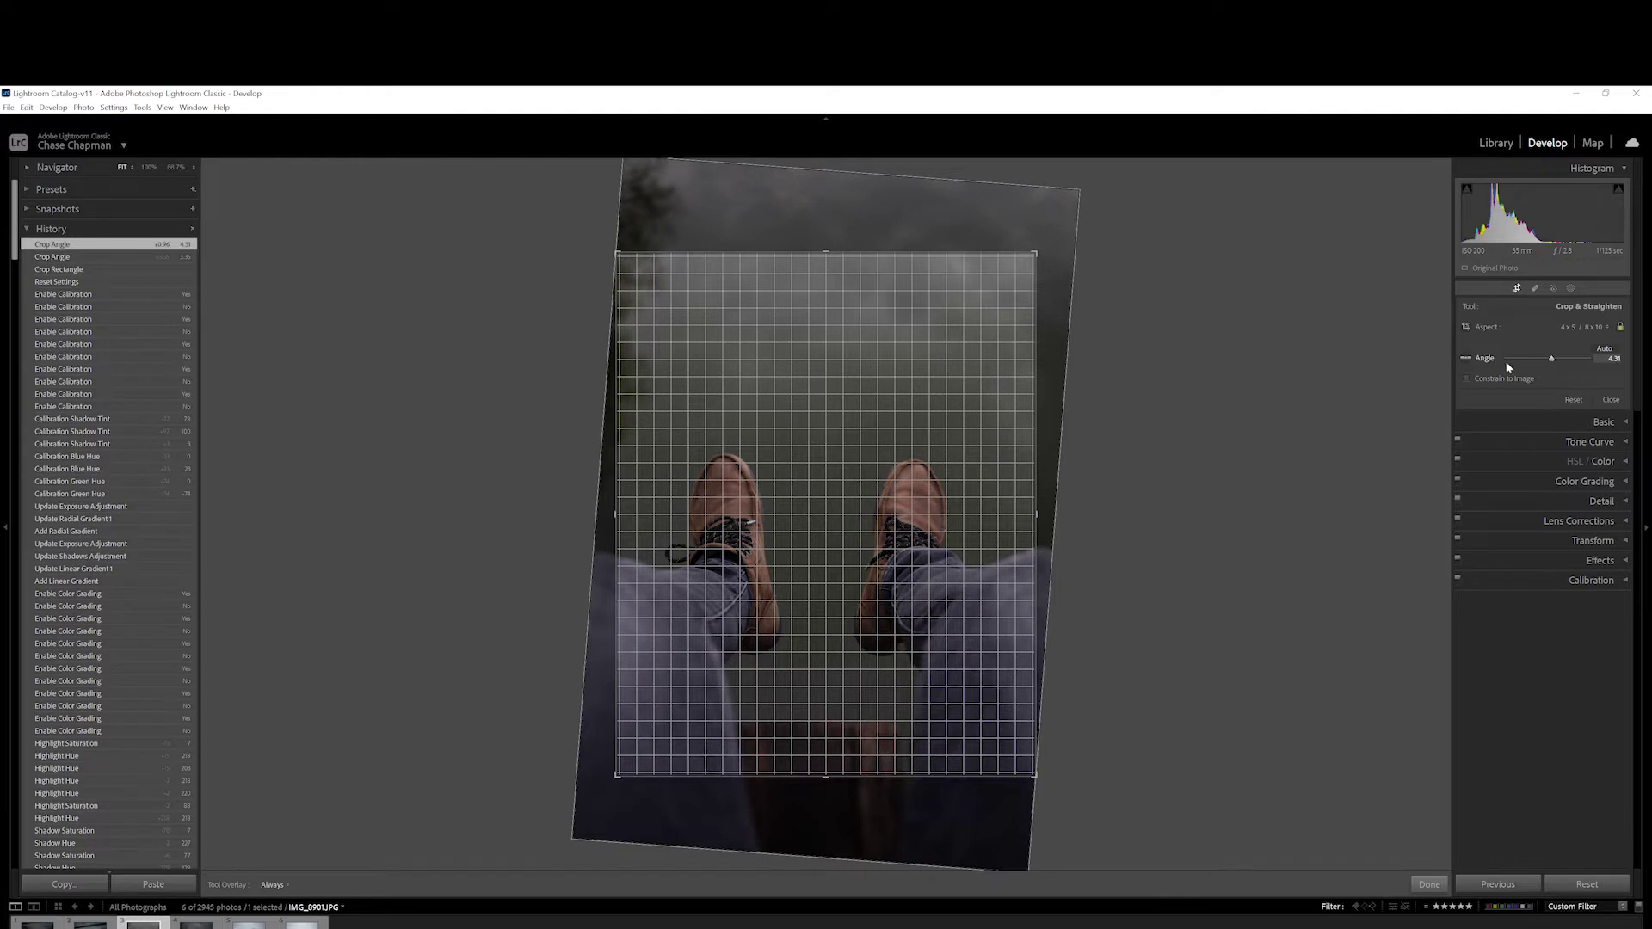
# Step: Finish the crop, and set Temp to -3, Exposure to +0.26, Contrast to +18, Shadows to +15 and Blacks to +12
pyautogui.press('r')
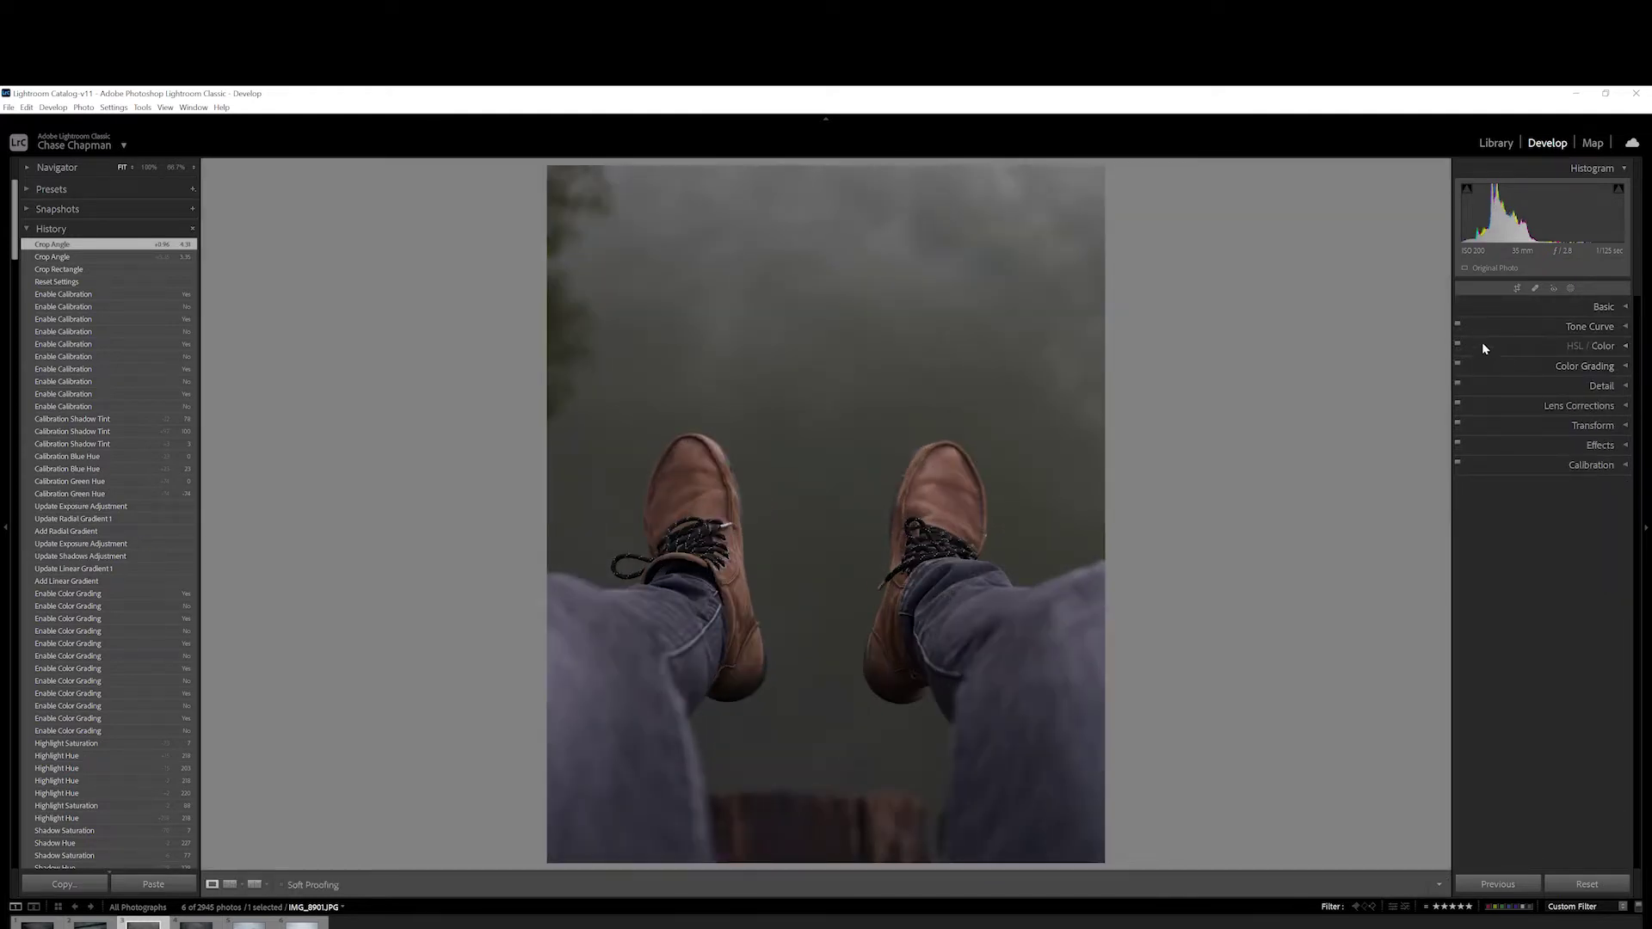
pyautogui.click(1604, 307)
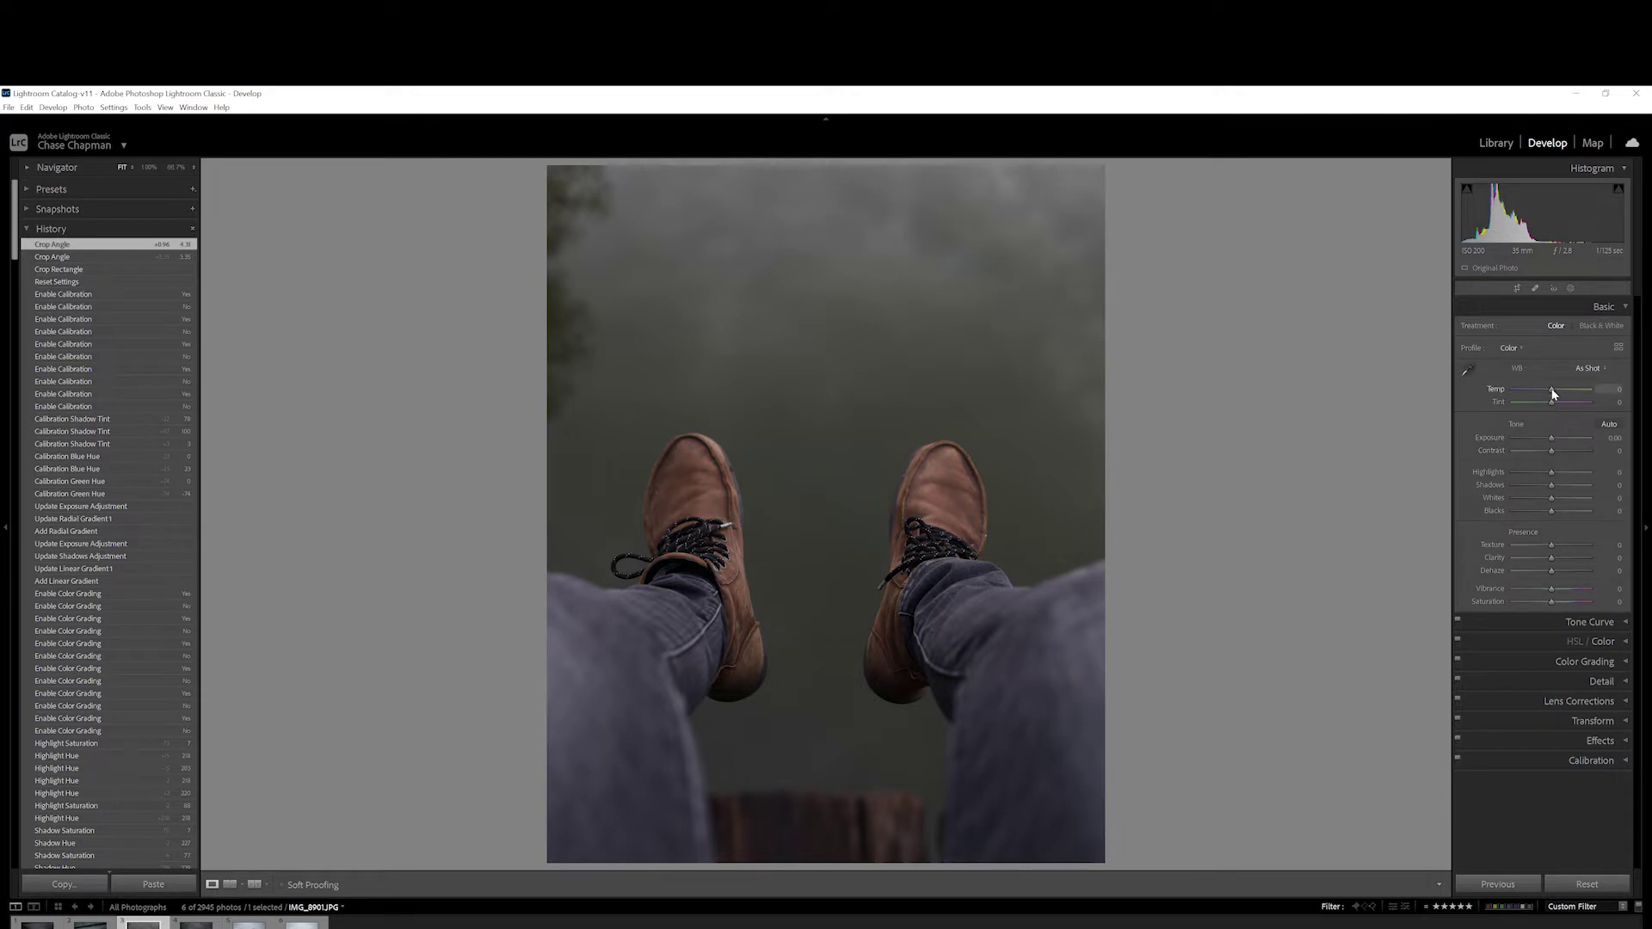
pyautogui.moveTo(1551, 389); pyautogui.dragTo(1552, 391)
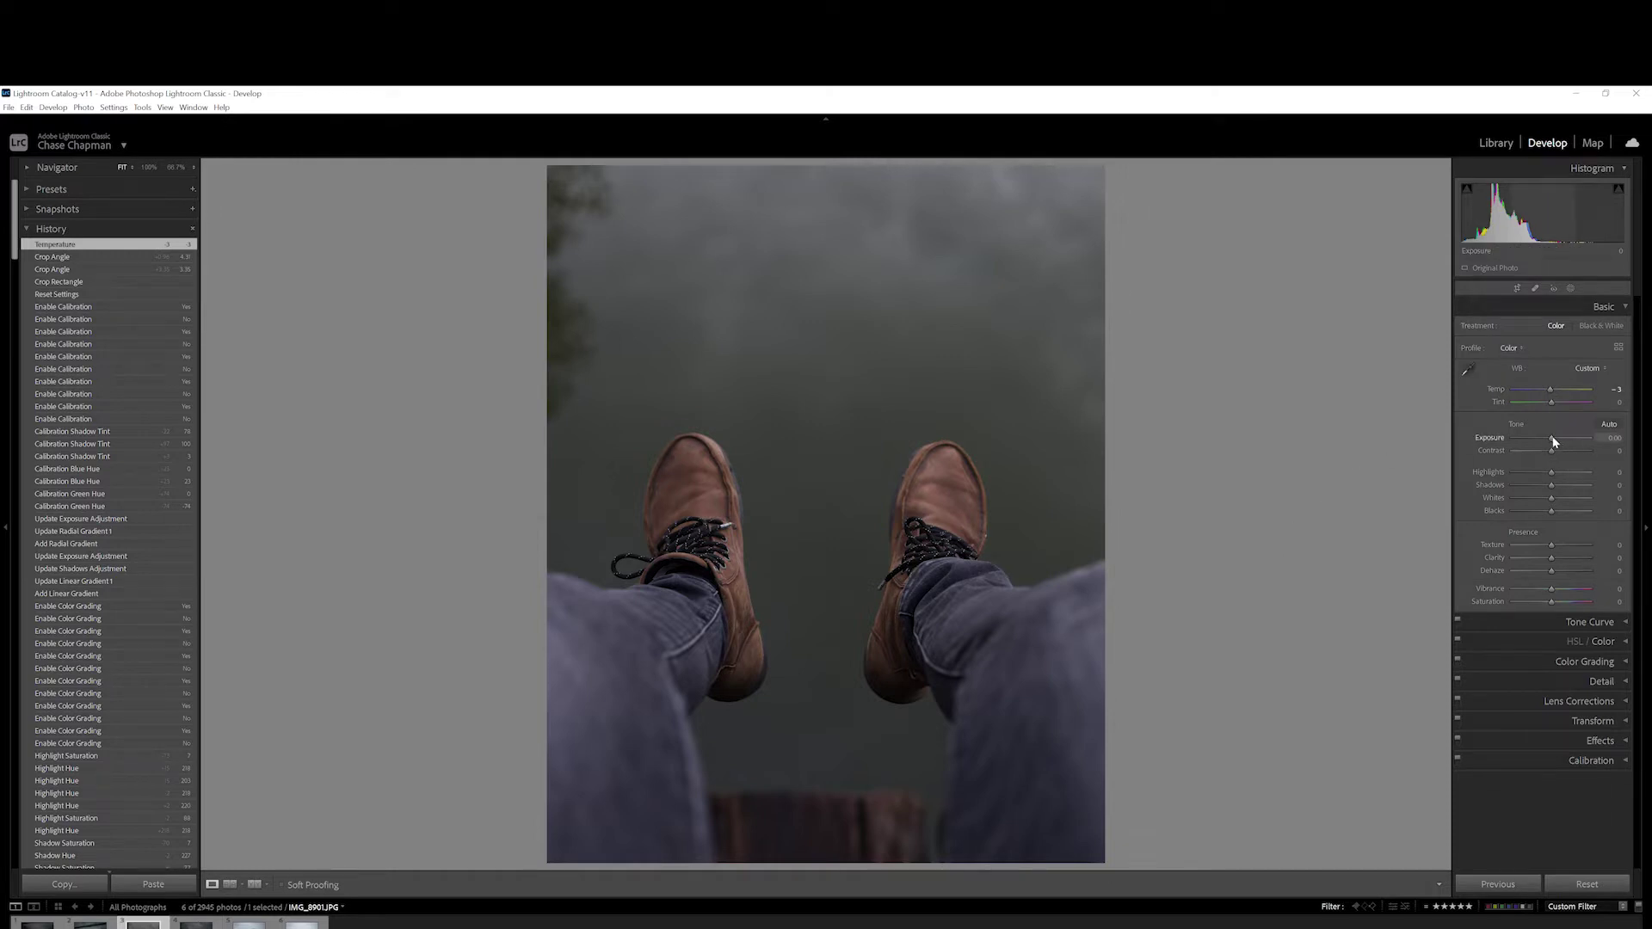
pyautogui.moveTo(1553, 437); pyautogui.dragTo(1555, 438)
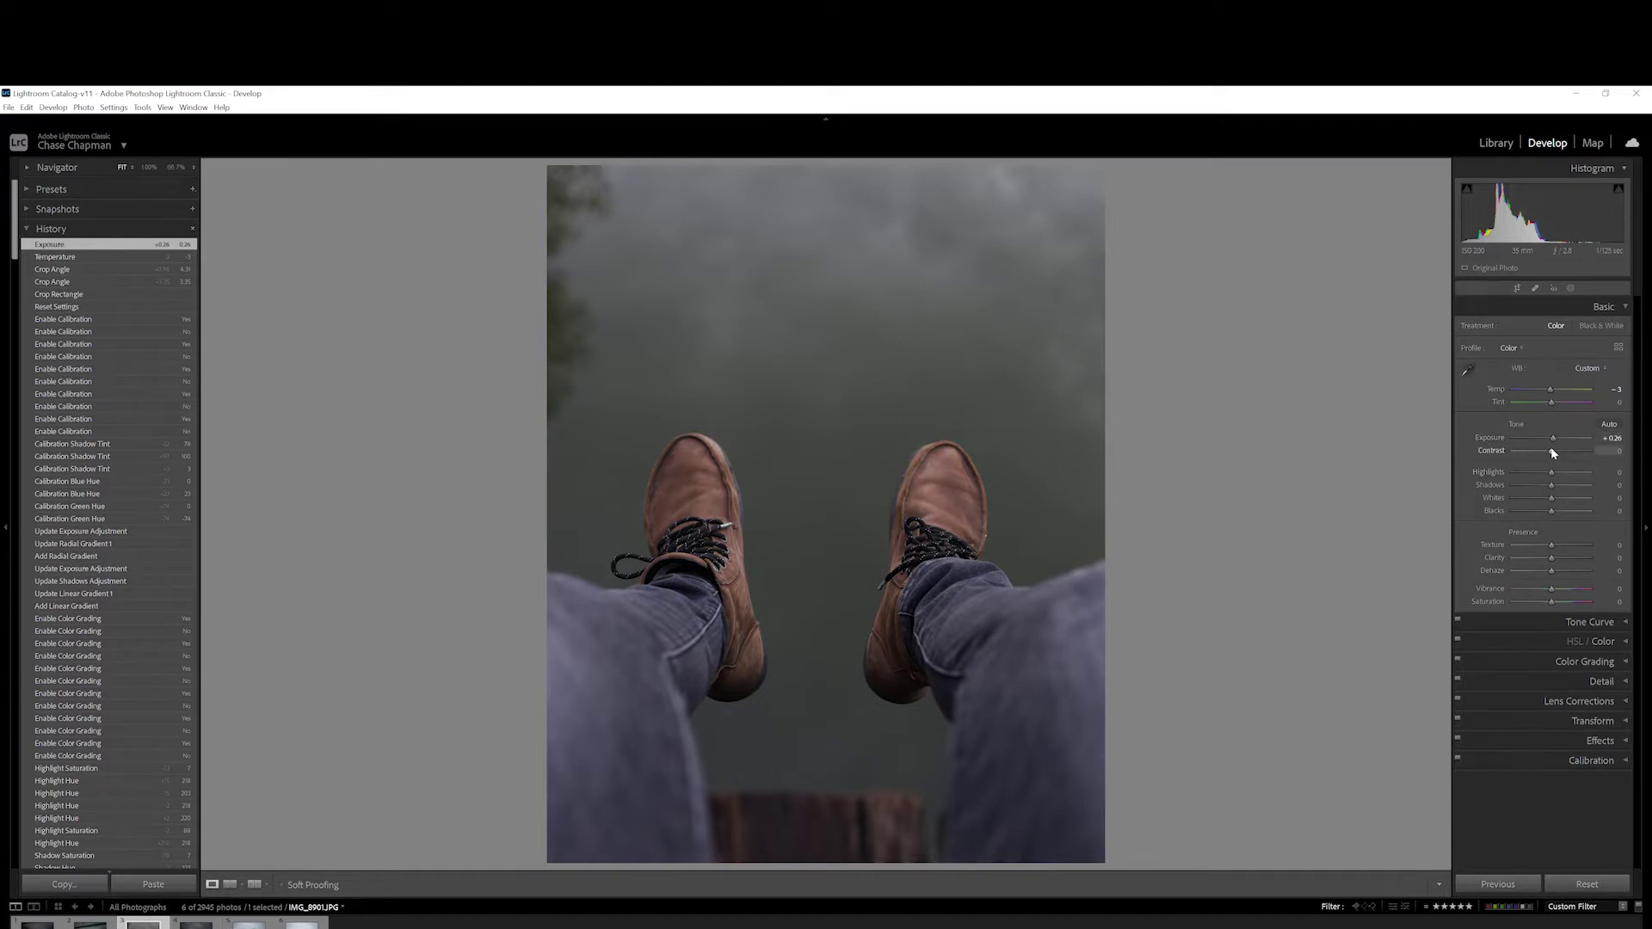
pyautogui.moveTo(1552, 449); pyautogui.dragTo(1559, 452)
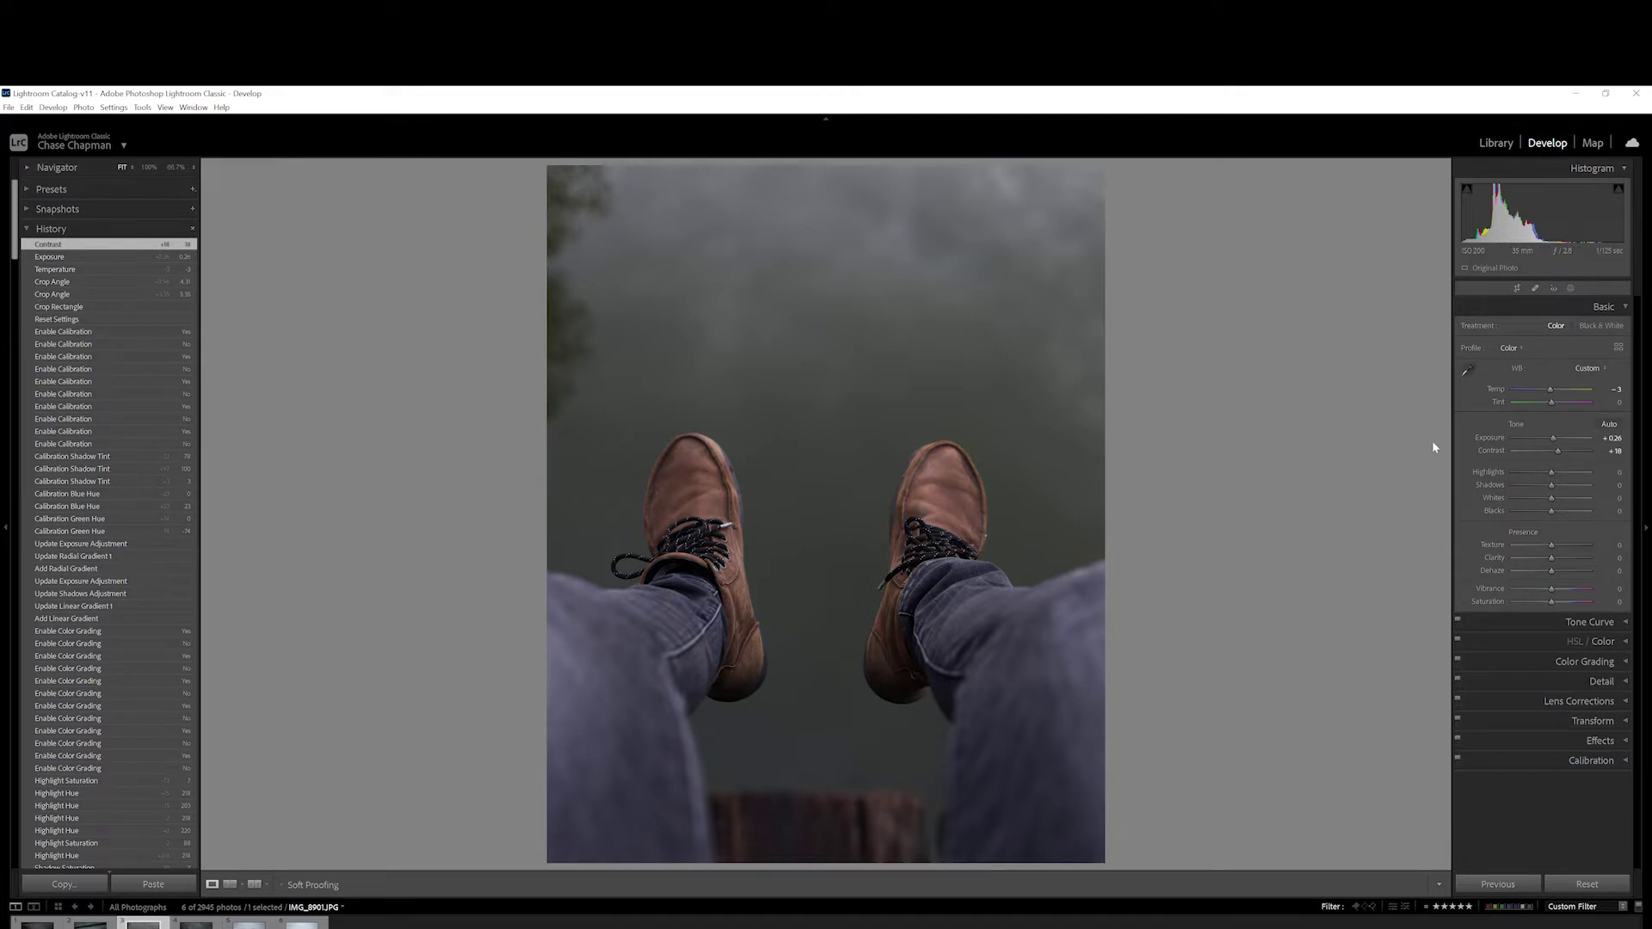
pyautogui.moveTo(1554, 488)
pyautogui.mouseDown()
pyautogui.moveTo(1556, 511)
pyautogui.moveTo(1559, 490)
pyautogui.mouseUp()
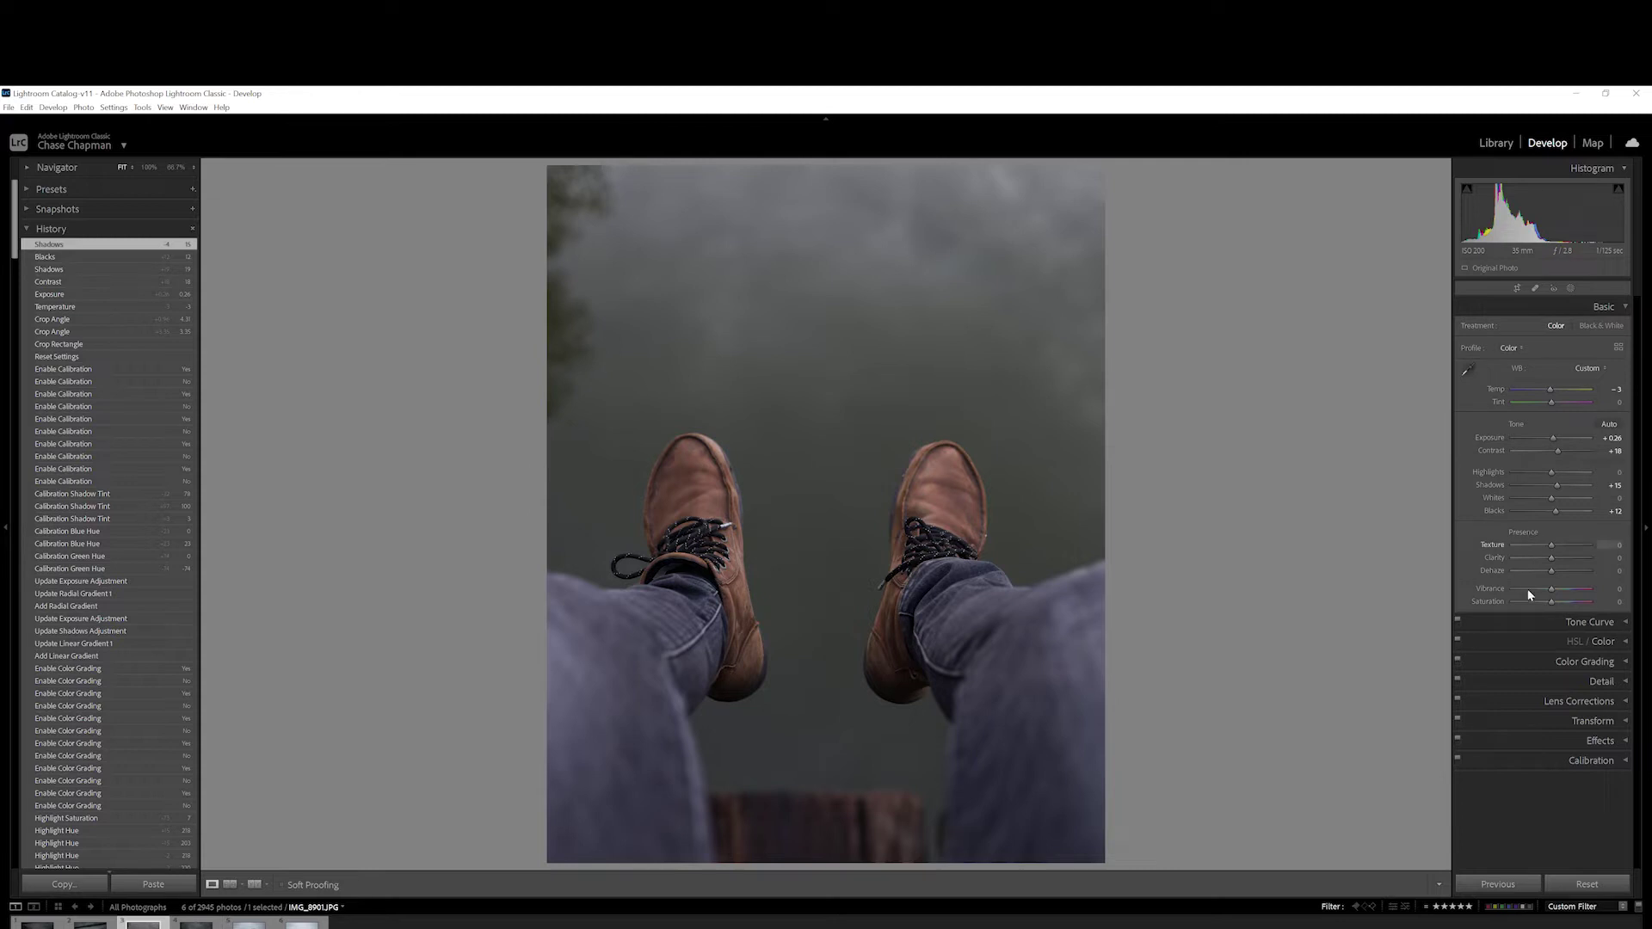
# Step: In the point tone curve, raise the black point to output 10 and lower the white point to output 243
pyautogui.click(1583, 623)
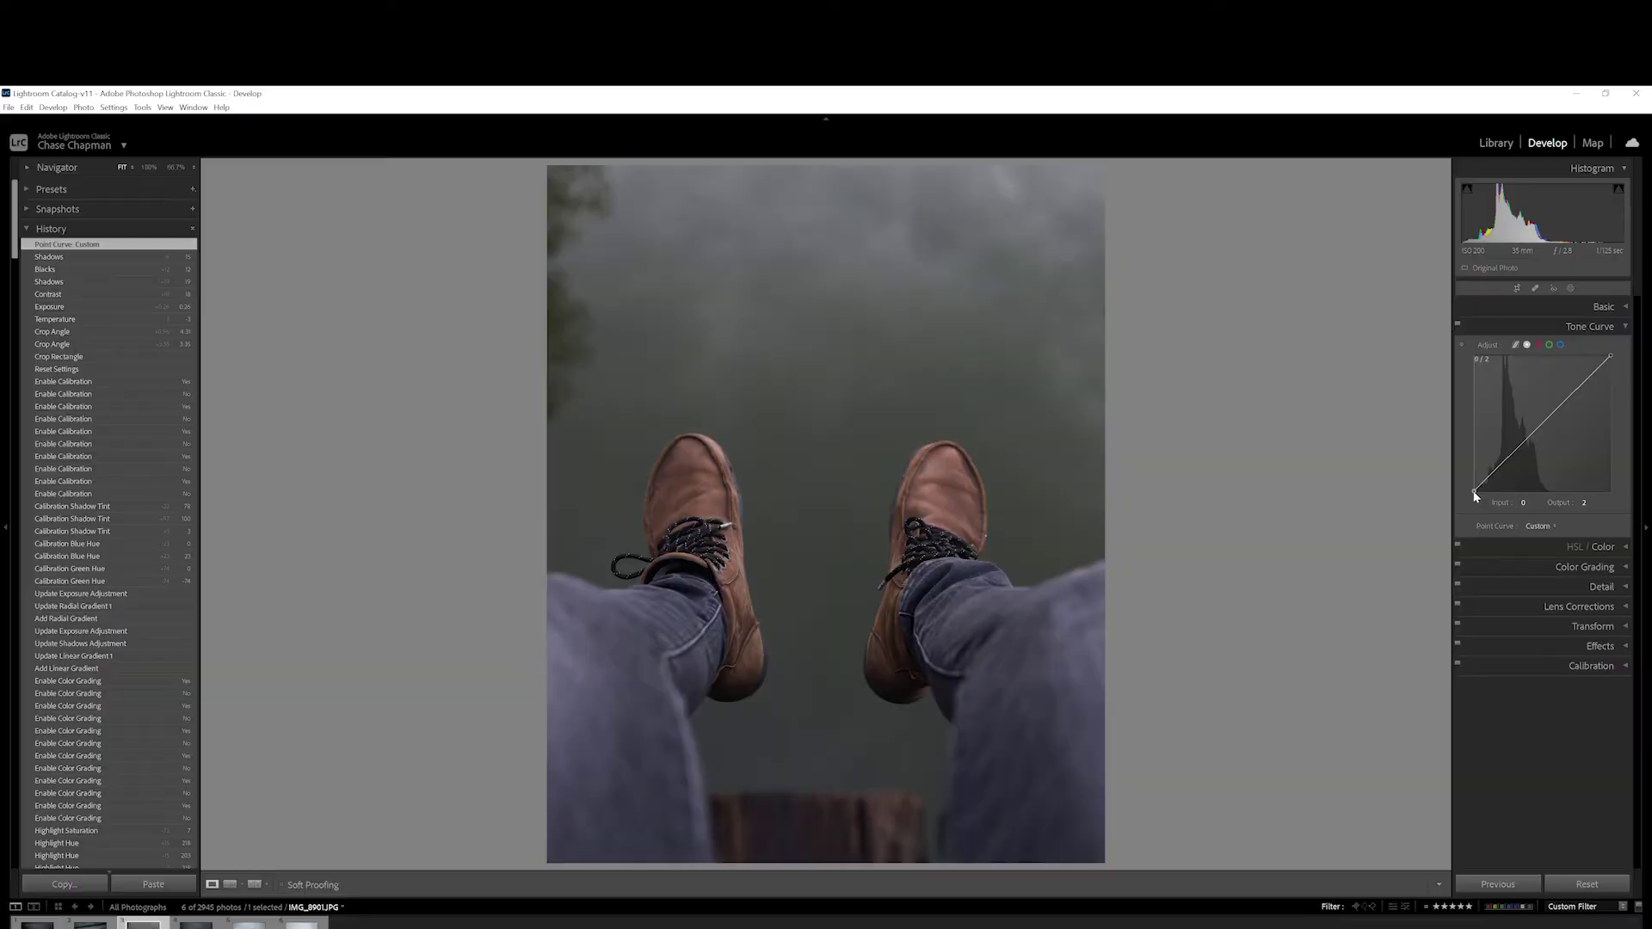
pyautogui.moveTo(1474, 491); pyautogui.dragTo(1470, 486)
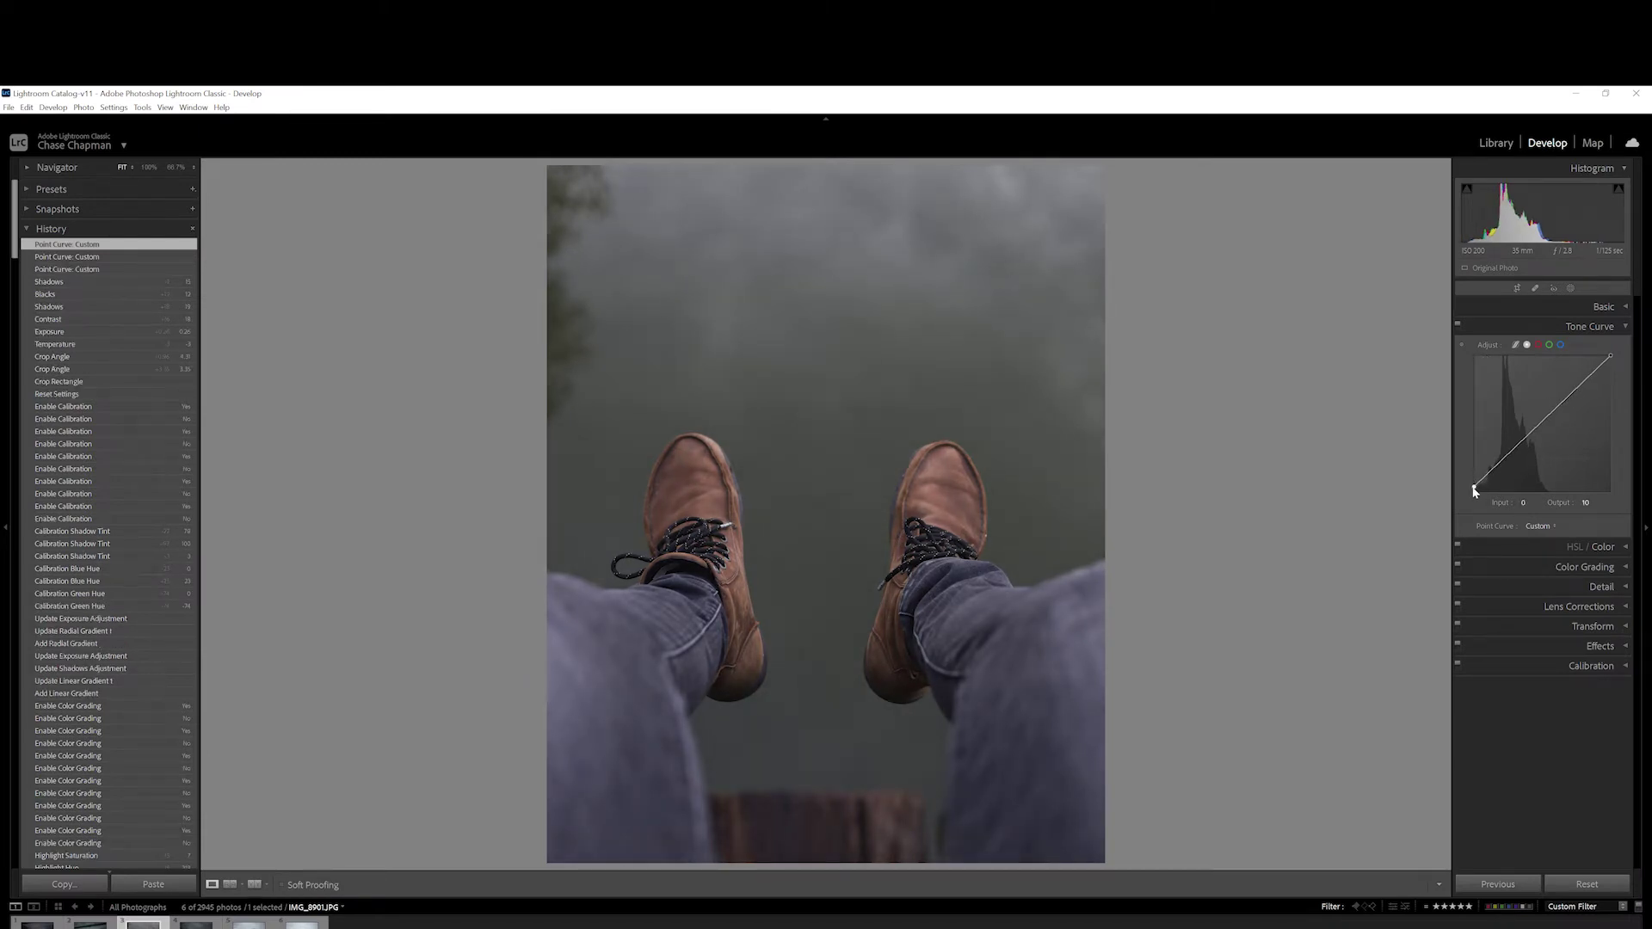
pyautogui.moveTo(1610, 356); pyautogui.dragTo(1617, 367)
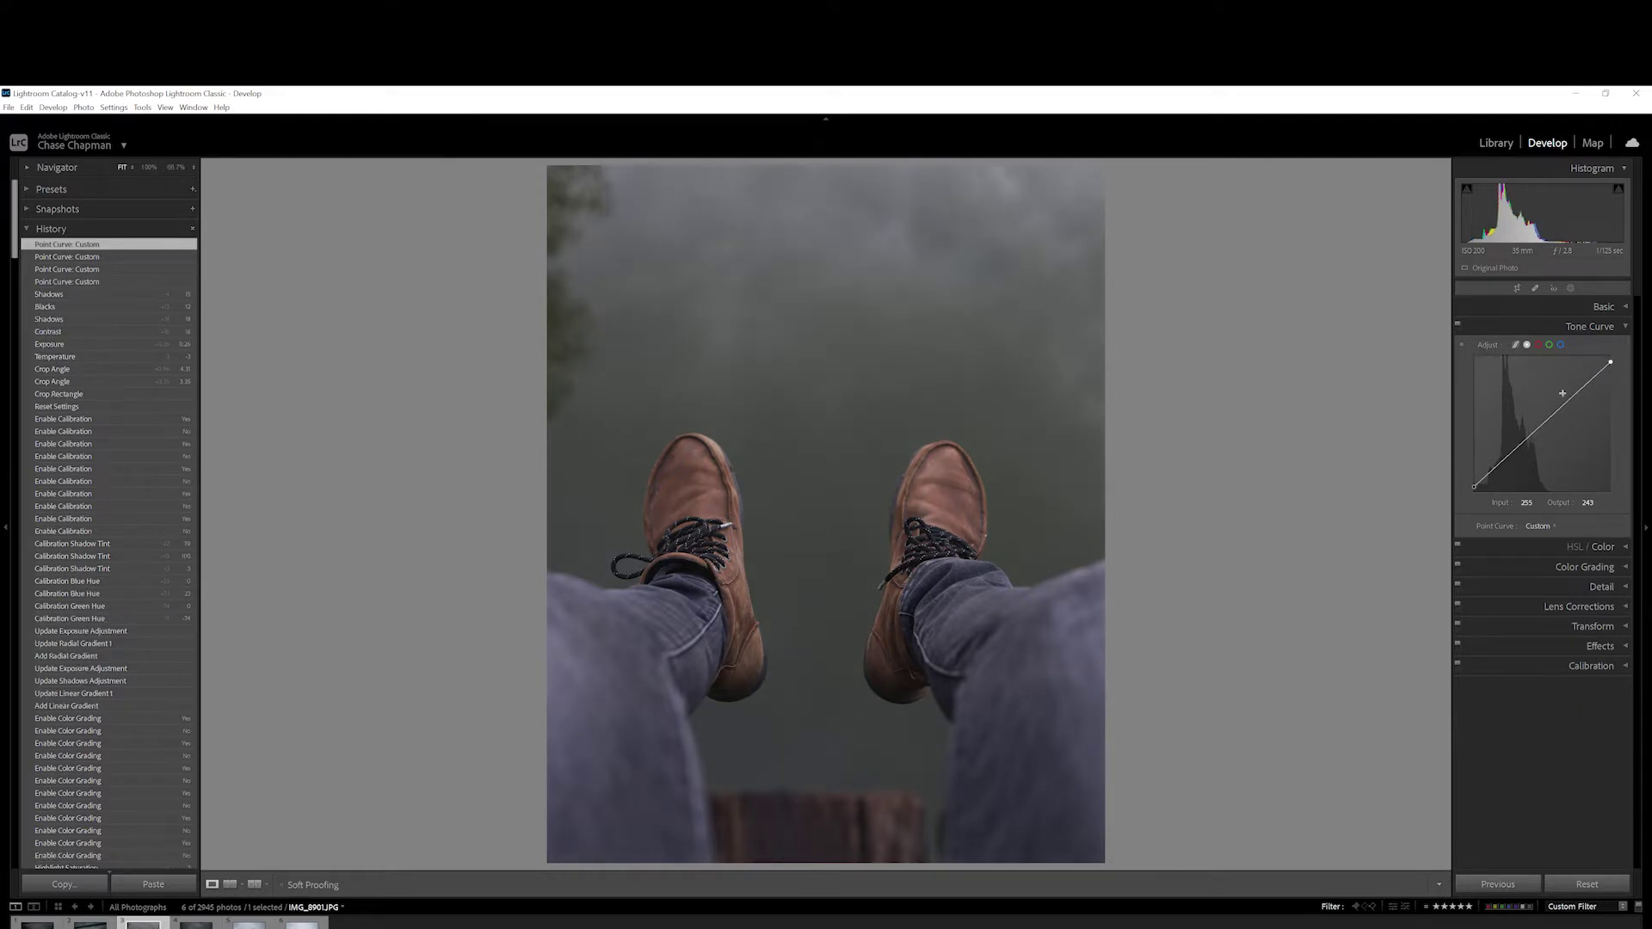
# Step: Shape the tone curve into an S with points at about input 67, output 46 and input 172, output 186
pyautogui.click(1502, 461)
pyautogui.moveTo(1501, 461); pyautogui.dragTo(1511, 473)
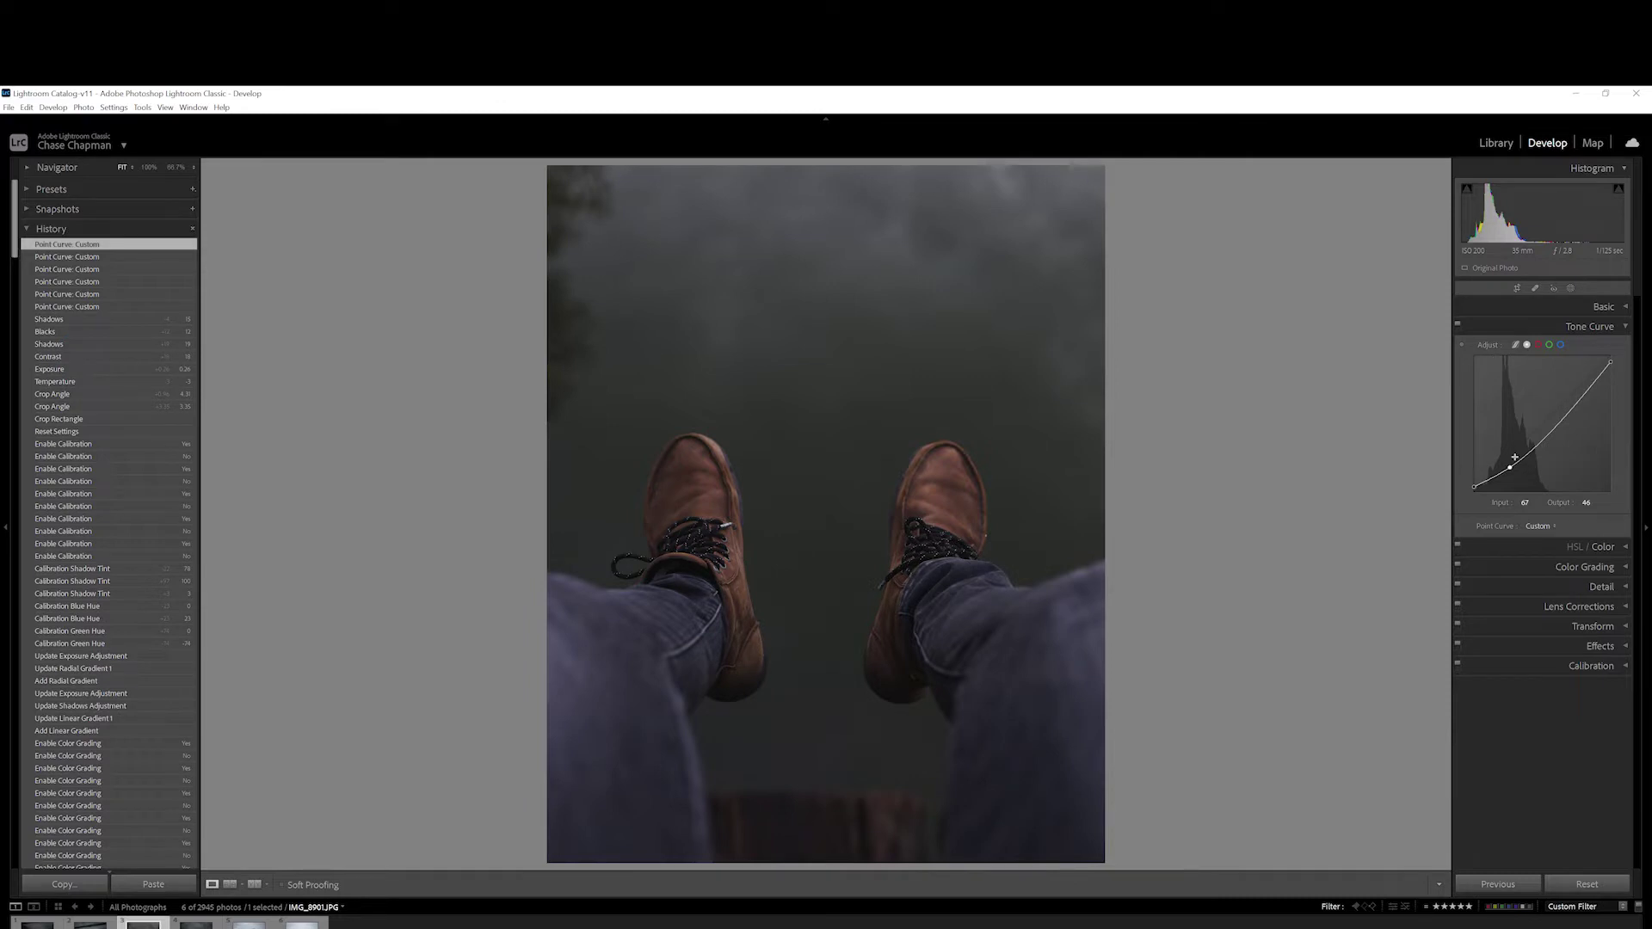
pyautogui.click(1576, 411)
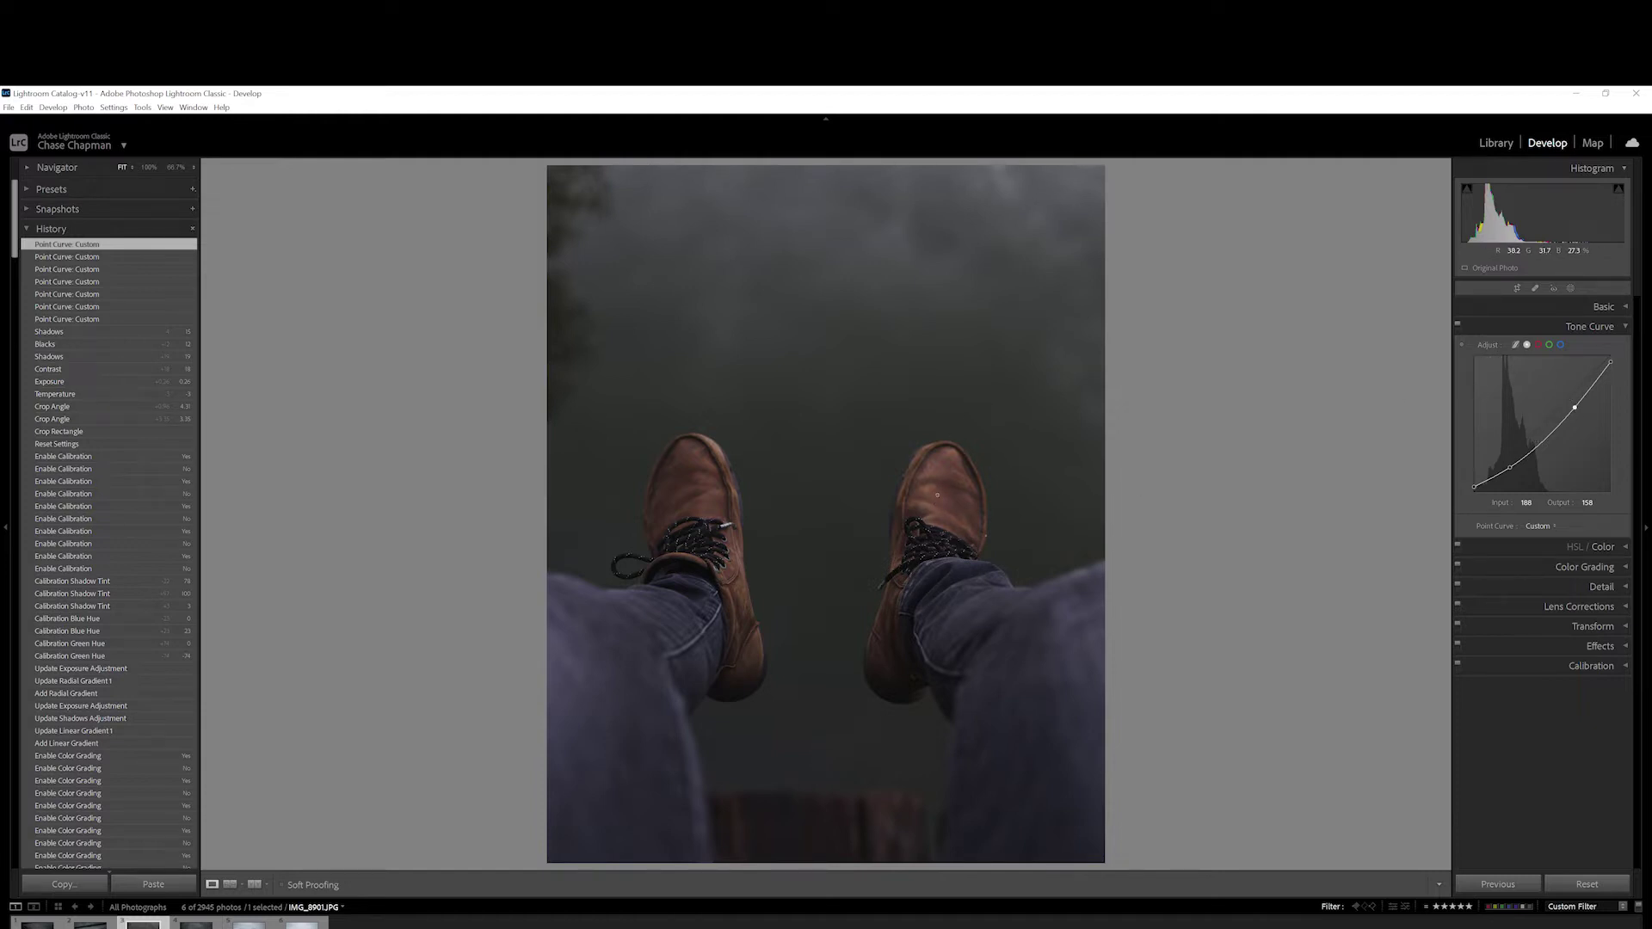
pyautogui.moveTo(1574, 411); pyautogui.dragTo(1567, 397)
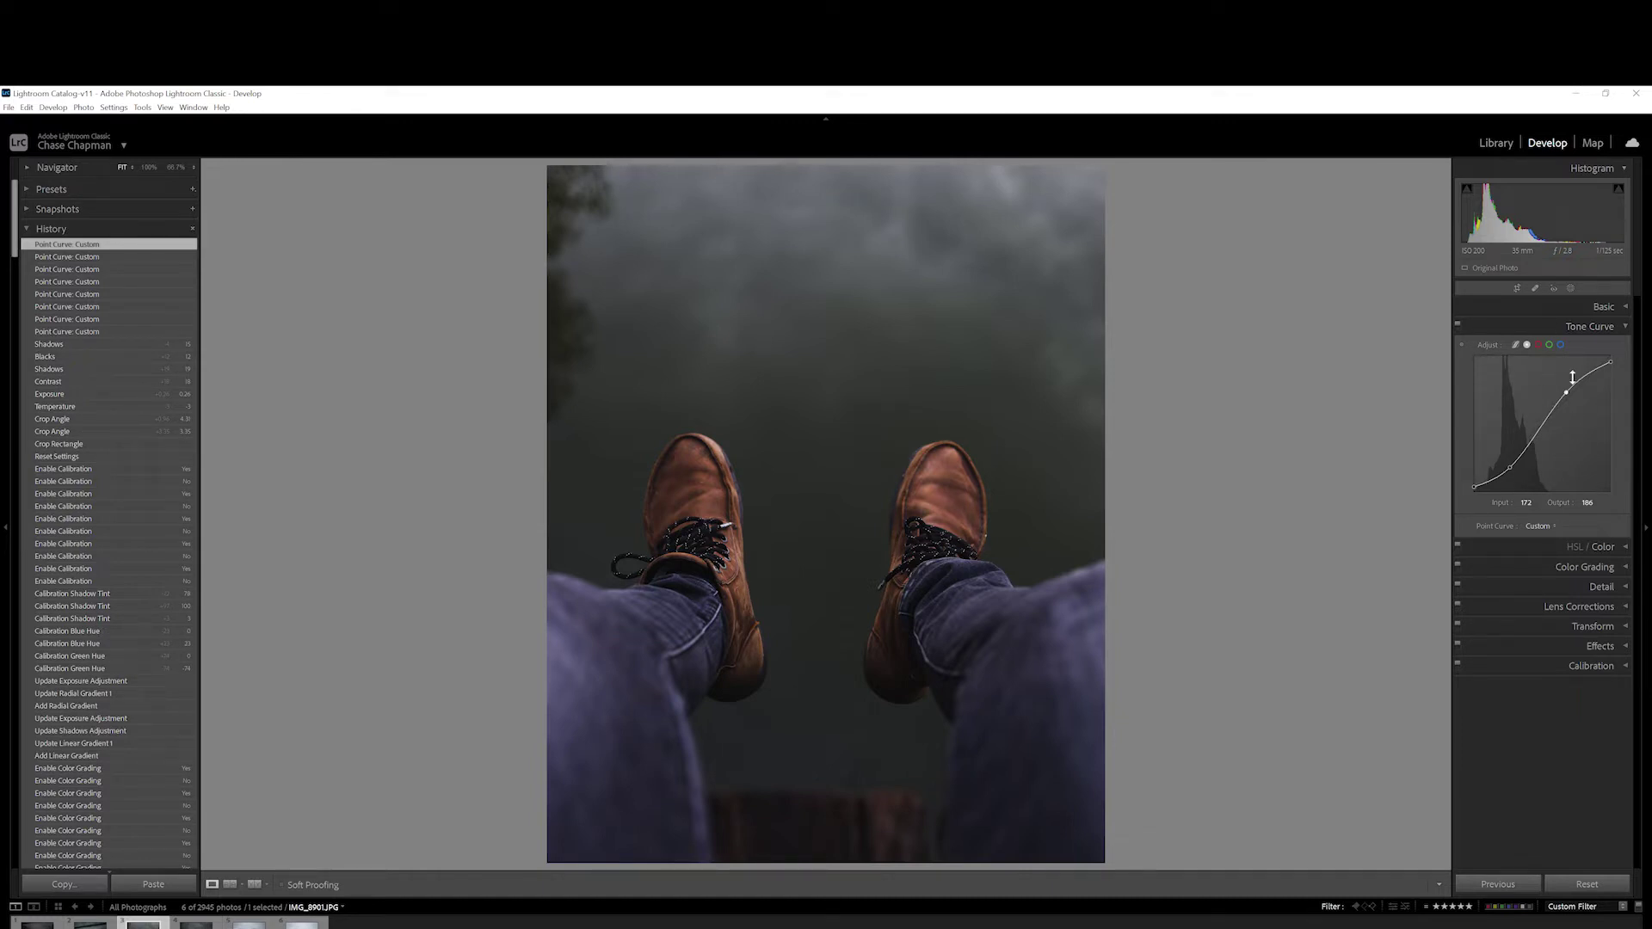
# Step: In the color mixer, set red saturation to -5, red luminance to +5 and orange luminance to +4, keeping both hues at 0
pyautogui.click(1604, 549)
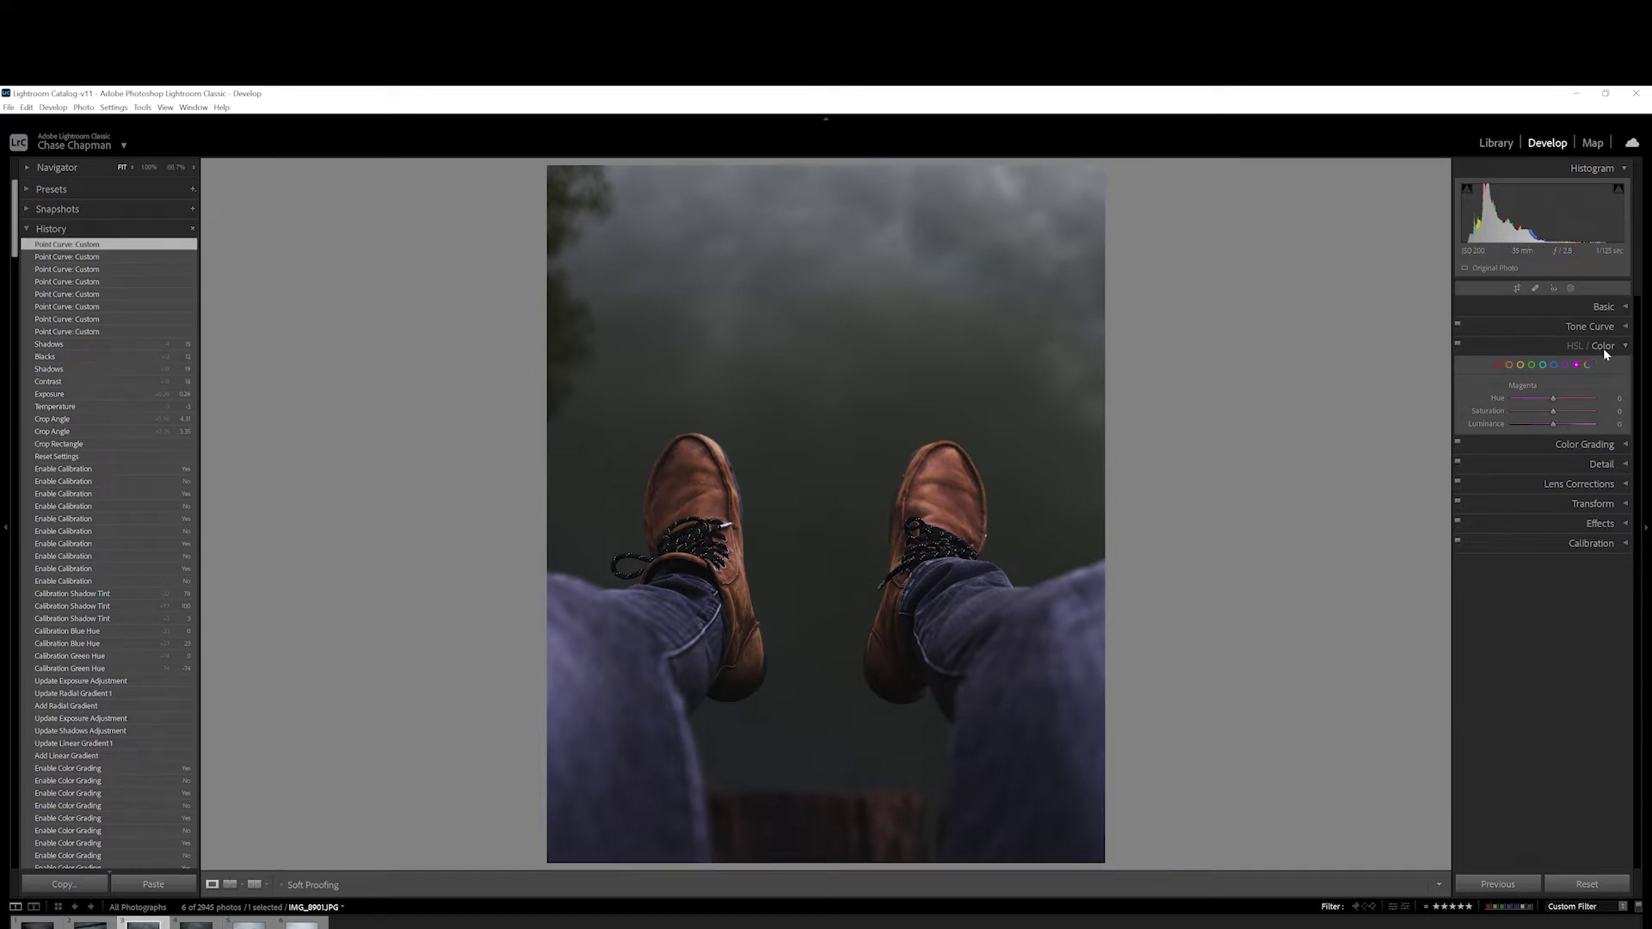
pyautogui.click(1497, 365)
pyautogui.moveTo(1497, 396); pyautogui.dragTo(1546, 399)
pyautogui.doubleClick(1494, 399)
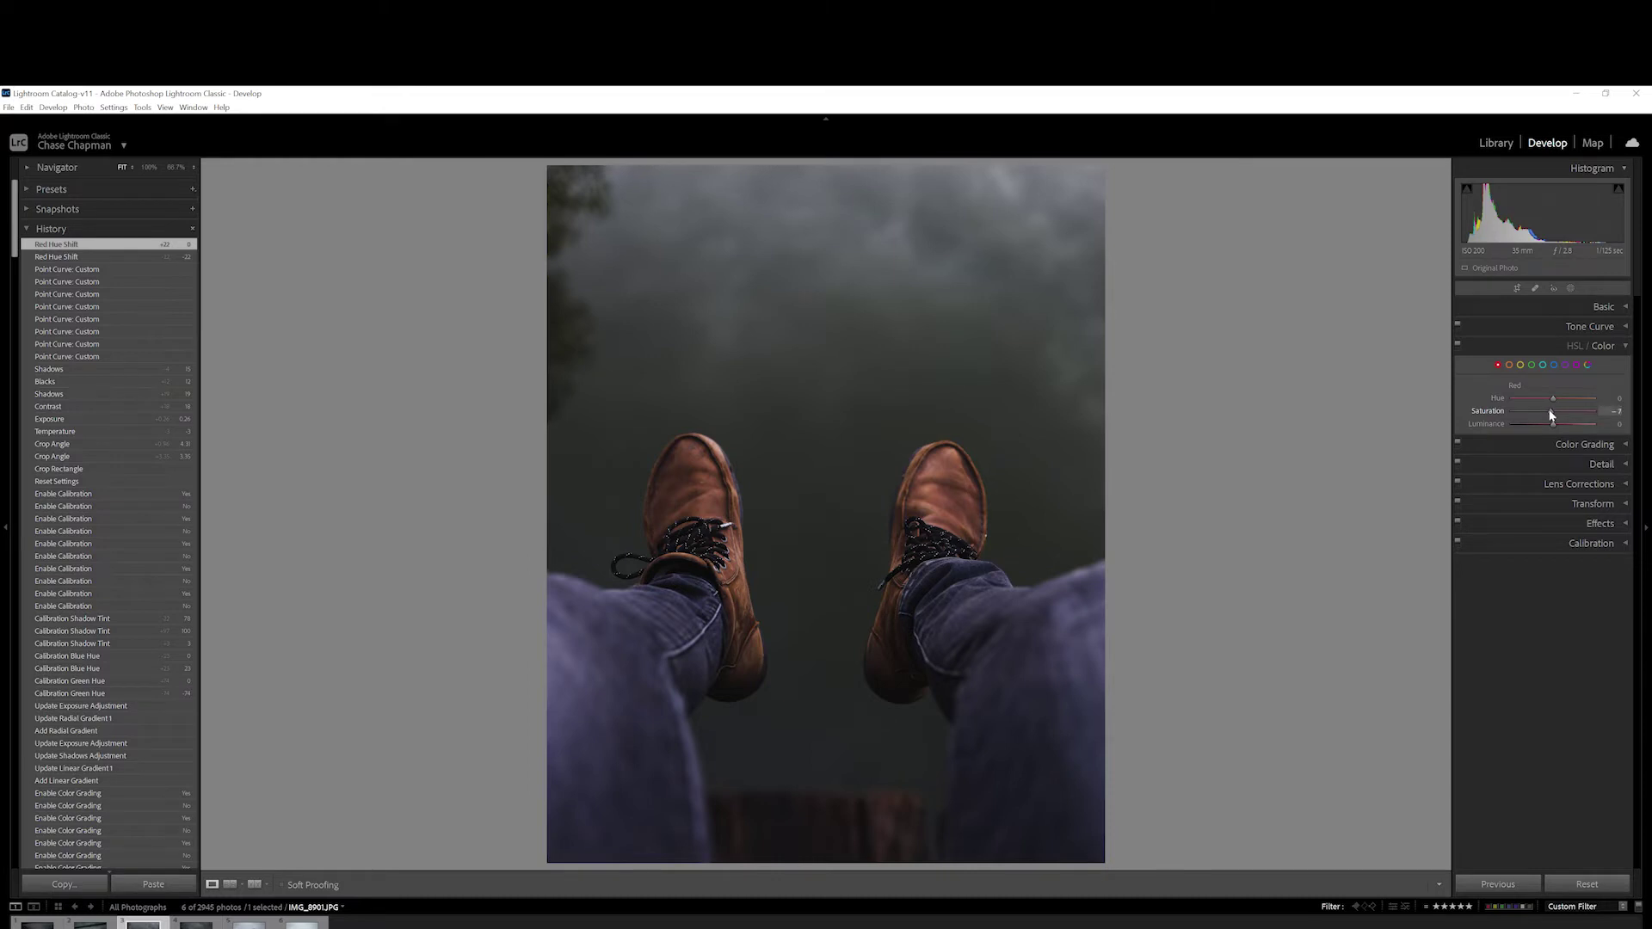
pyautogui.moveTo(1549, 410); pyautogui.dragTo(1558, 427)
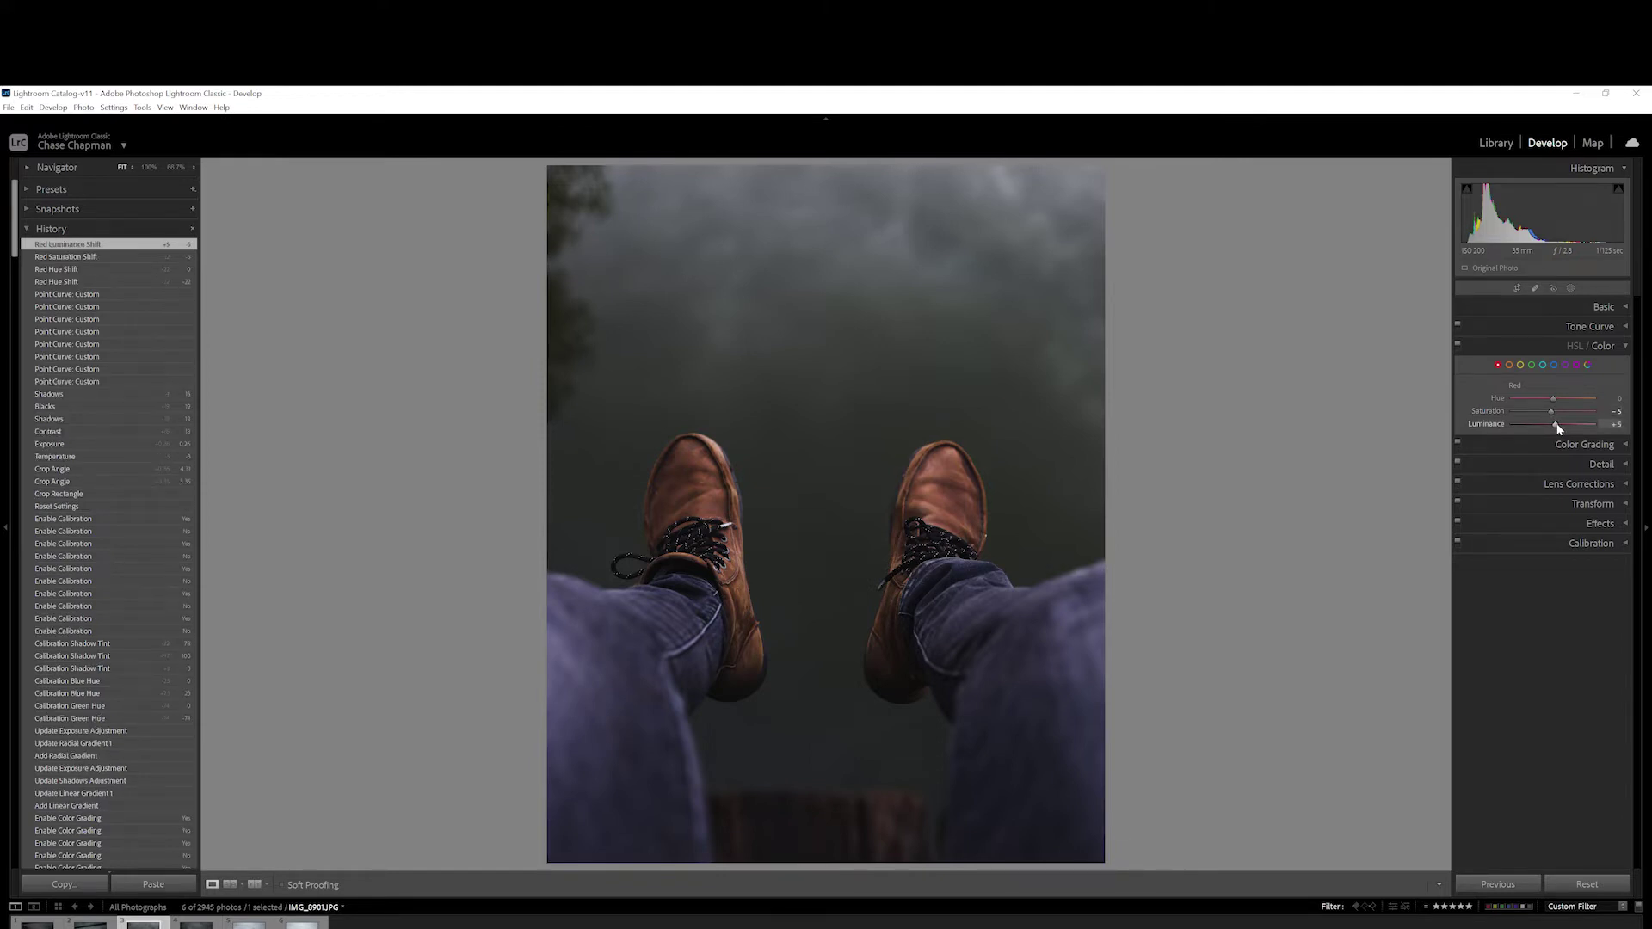
pyautogui.click(1509, 365)
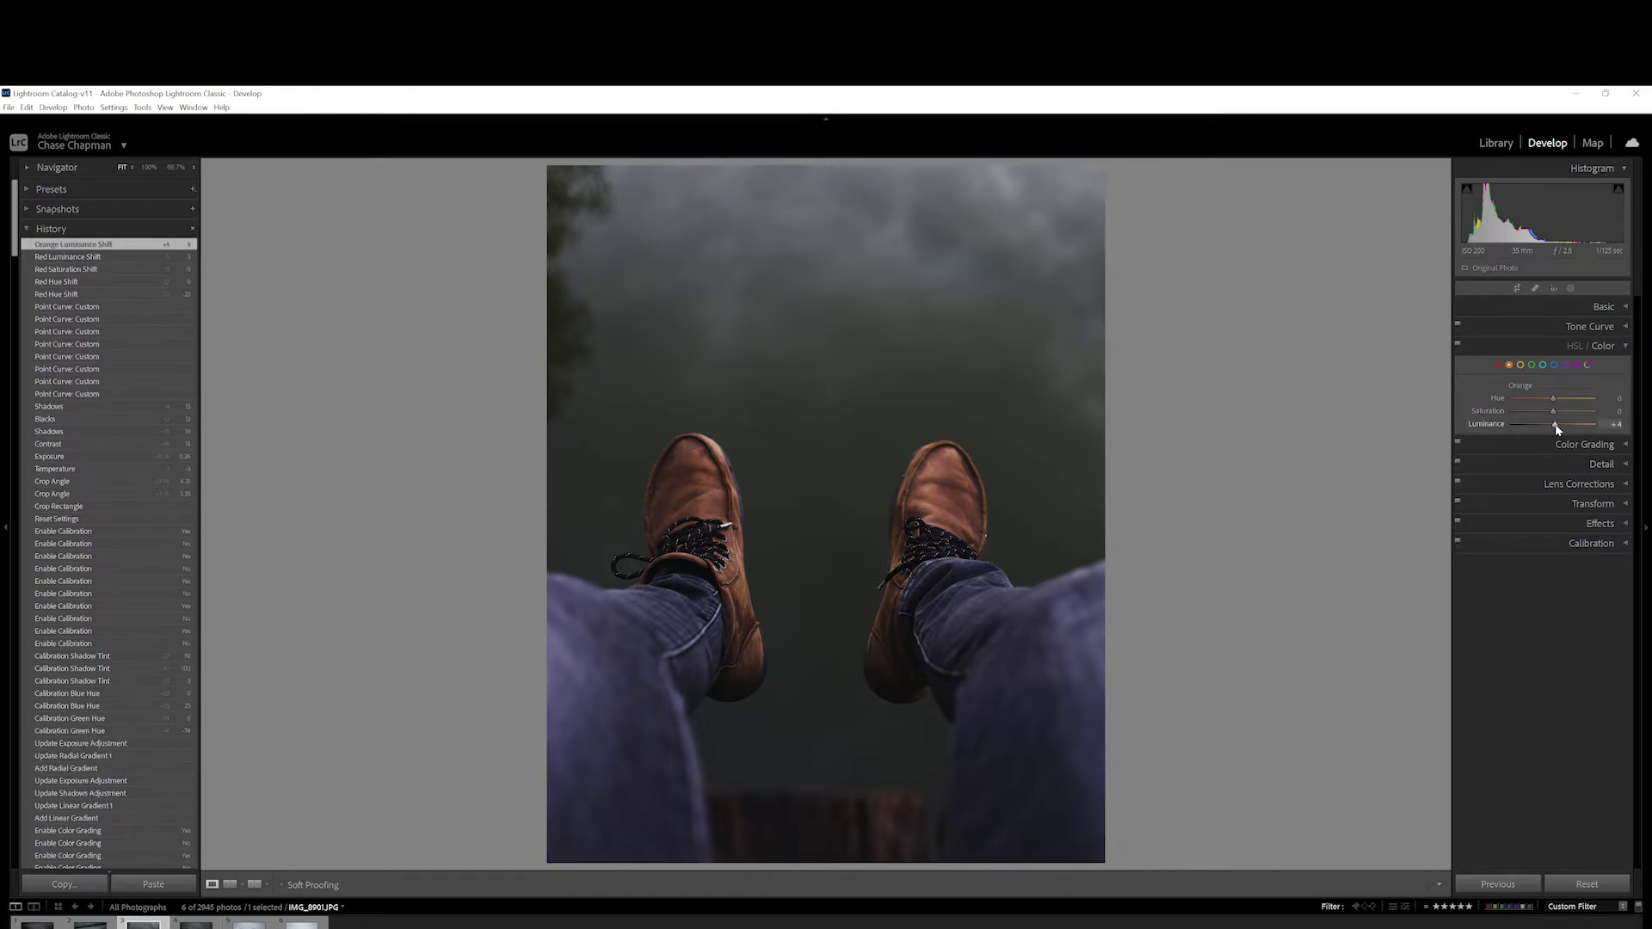
pyautogui.click(1521, 365)
pyautogui.moveTo(1497, 401); pyautogui.dragTo(1593, 401)
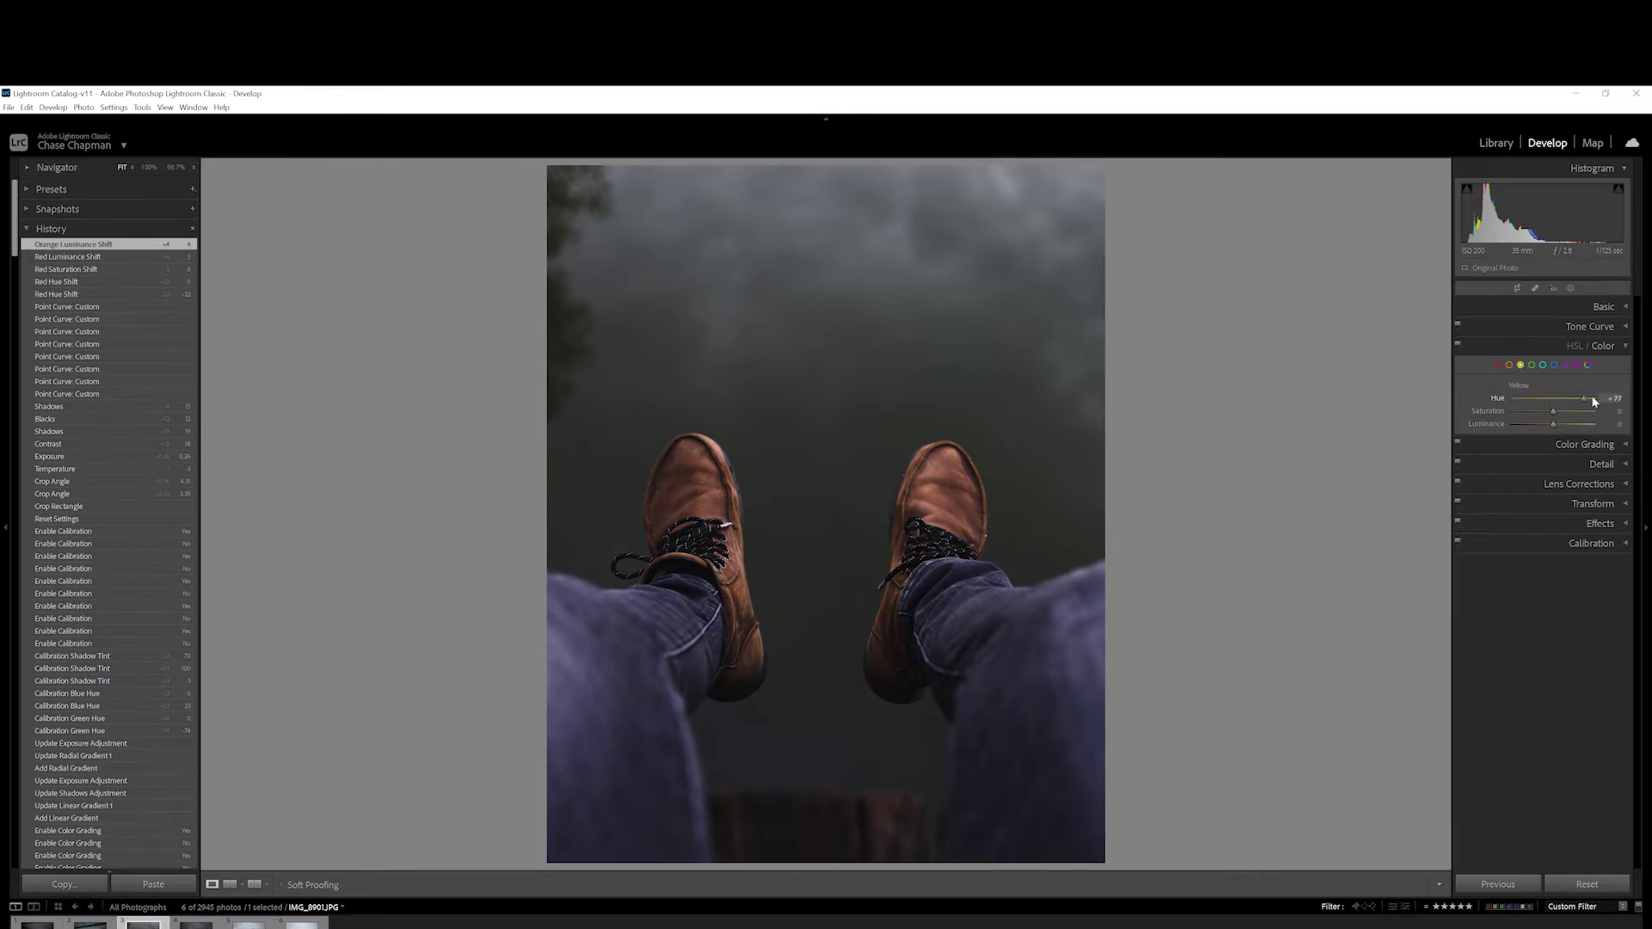
pyautogui.doubleClick(1496, 398)
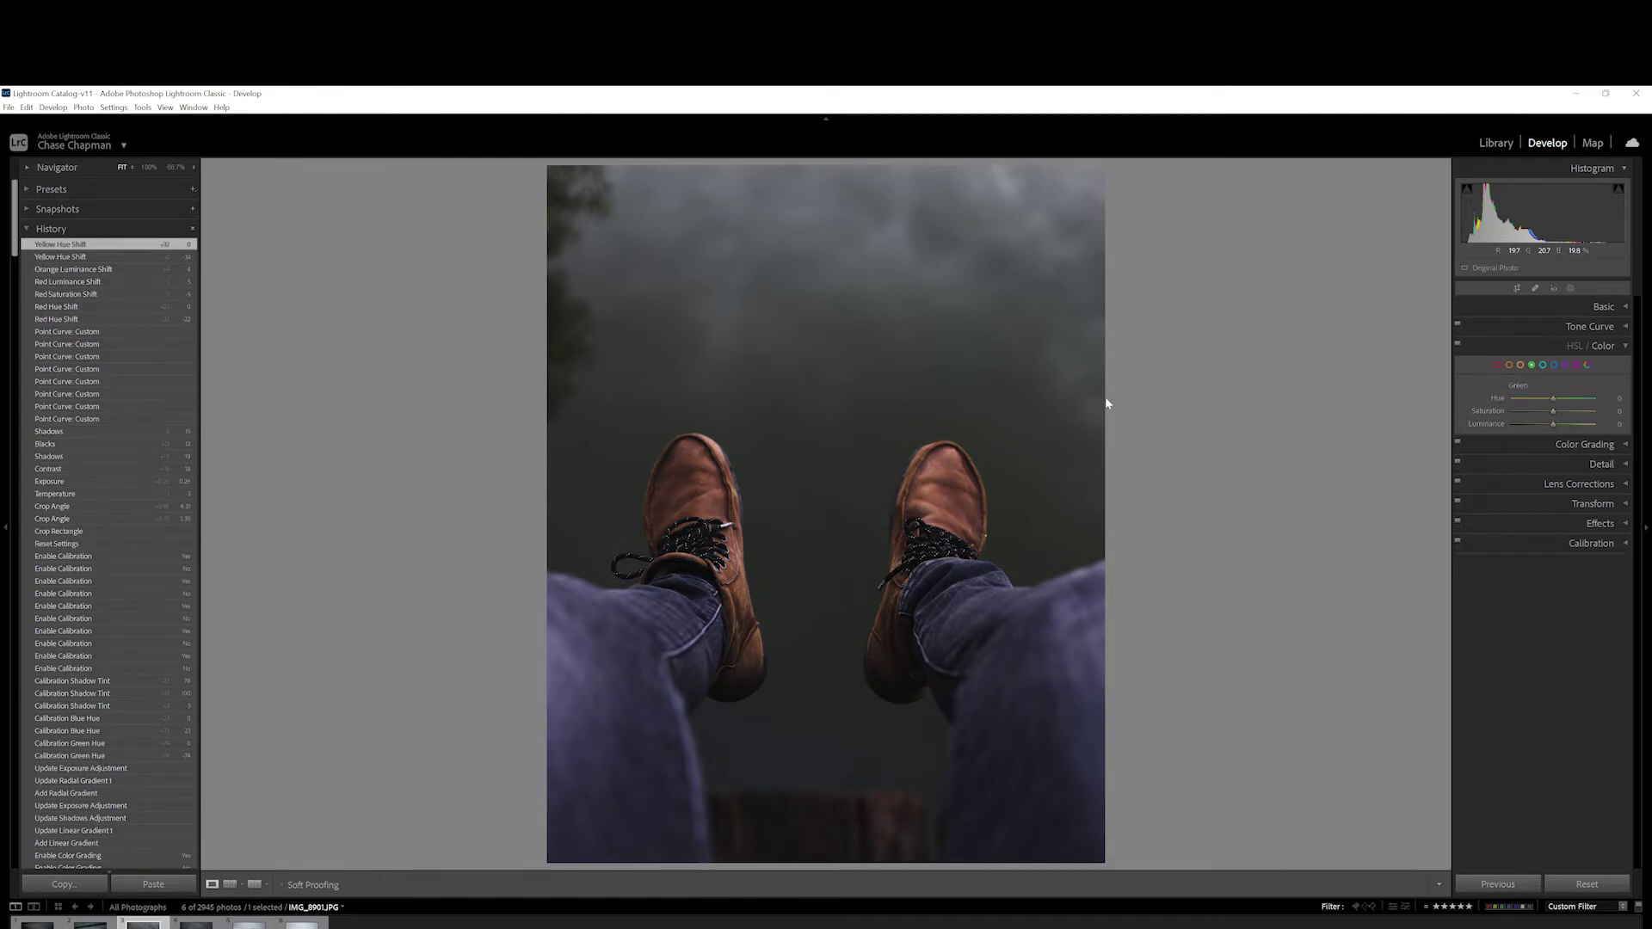
# Step: Set the greens to hue +15, saturation -80 and luminance +10
pyautogui.moveTo(1495, 401); pyautogui.dragTo(1553, 403)
pyautogui.moveTo(1554, 412); pyautogui.dragTo(1553, 418)
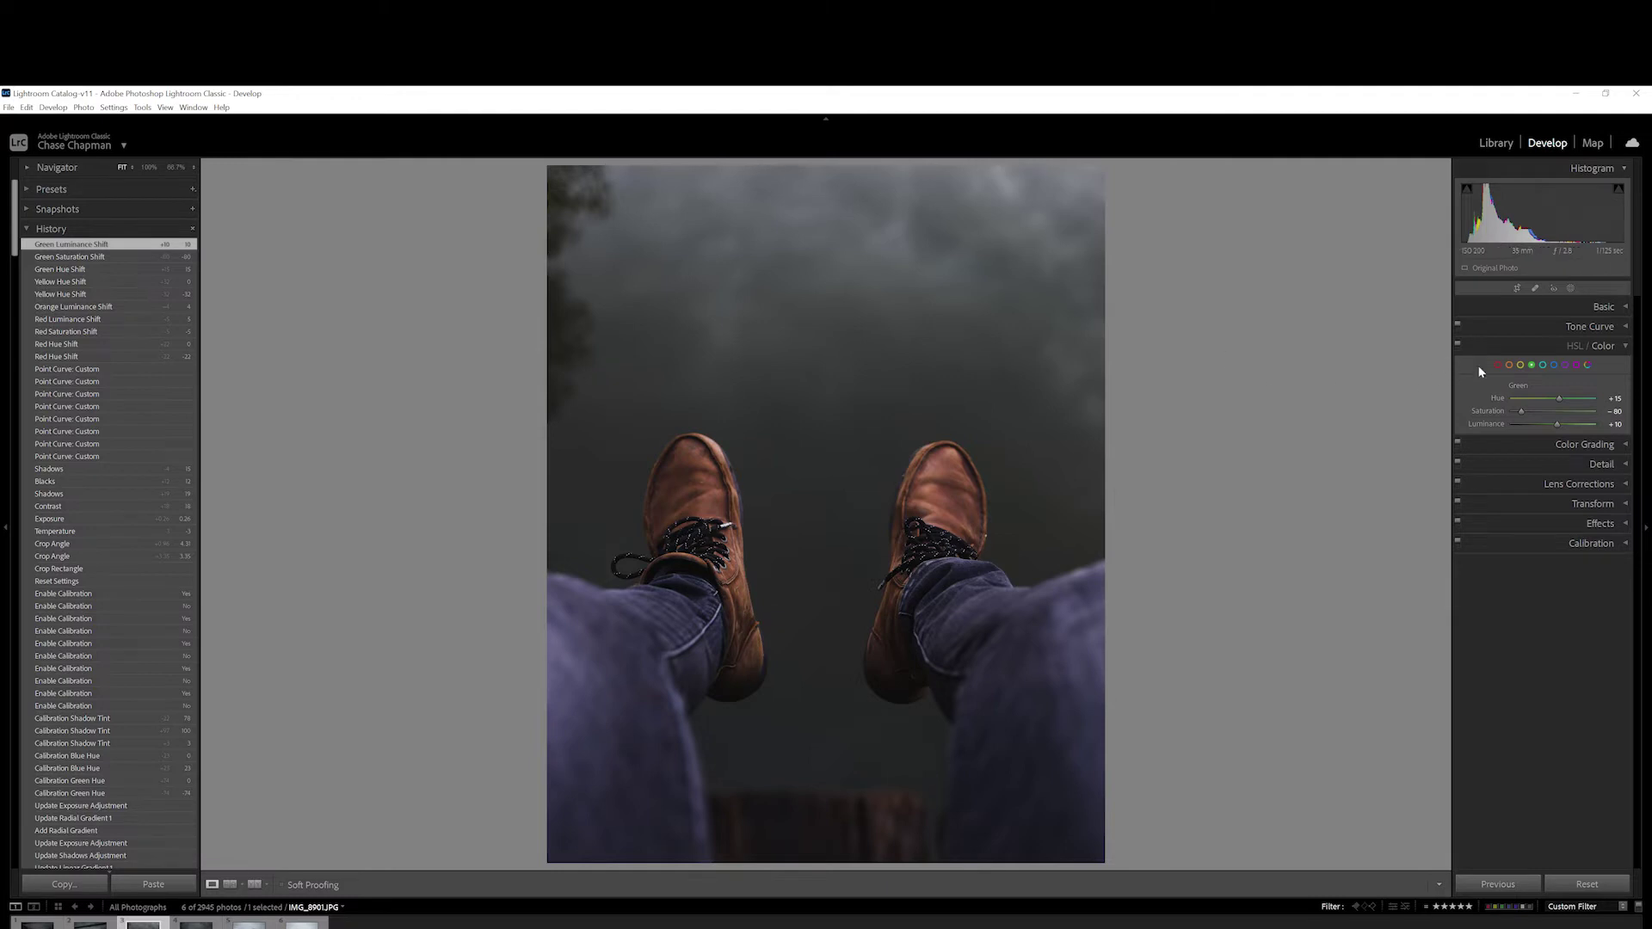
# Step: Set the aqua saturation to -35 and raise the aqua luminance slightly, with the aqua hue reset to 0
pyautogui.click(1543, 365)
pyautogui.moveTo(1554, 400); pyautogui.dragTo(1510, 411)
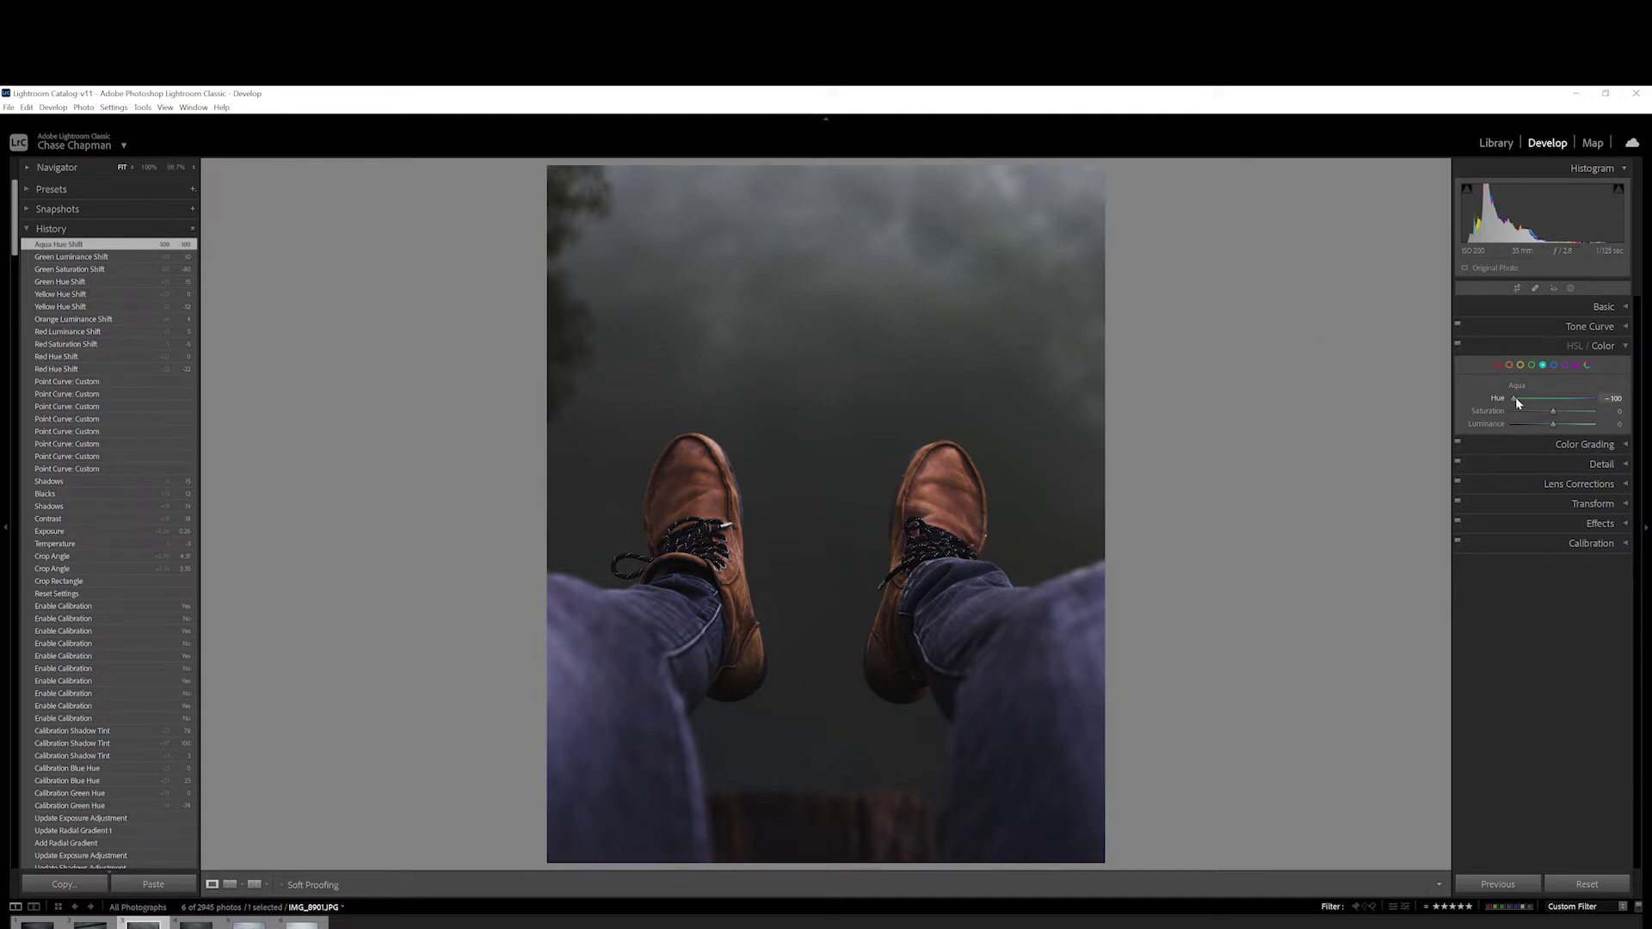
pyautogui.moveTo(1532, 400); pyautogui.dragTo(1542, 415)
pyautogui.doubleClick(1499, 399)
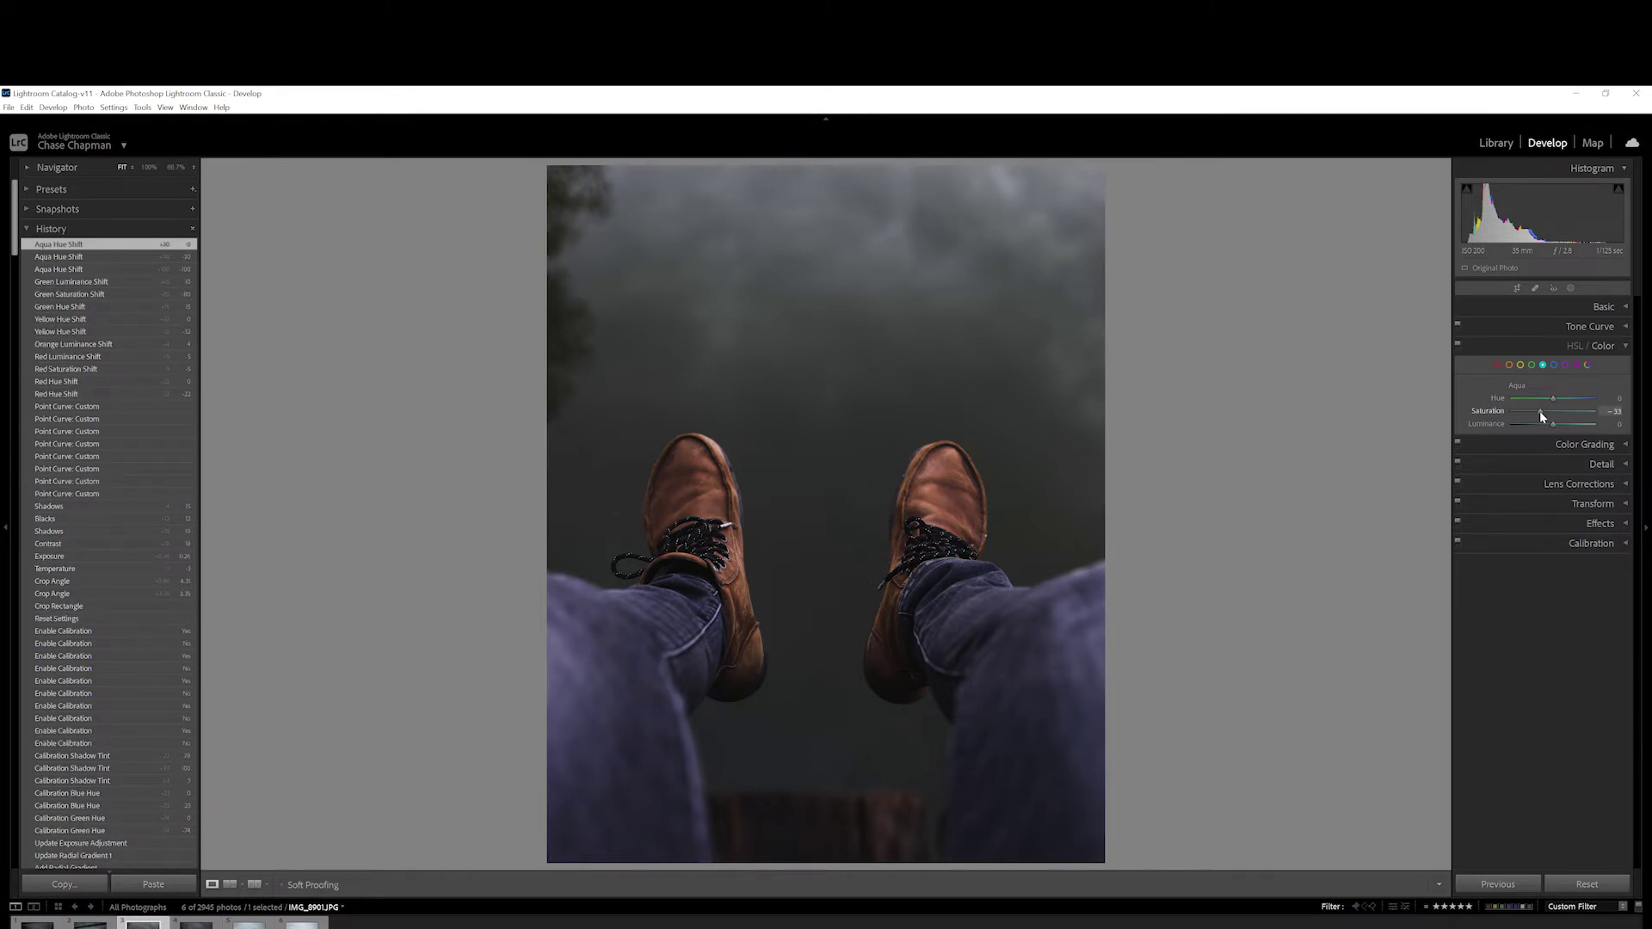
pyautogui.moveTo(1538, 410); pyautogui.dragTo(1538, 410)
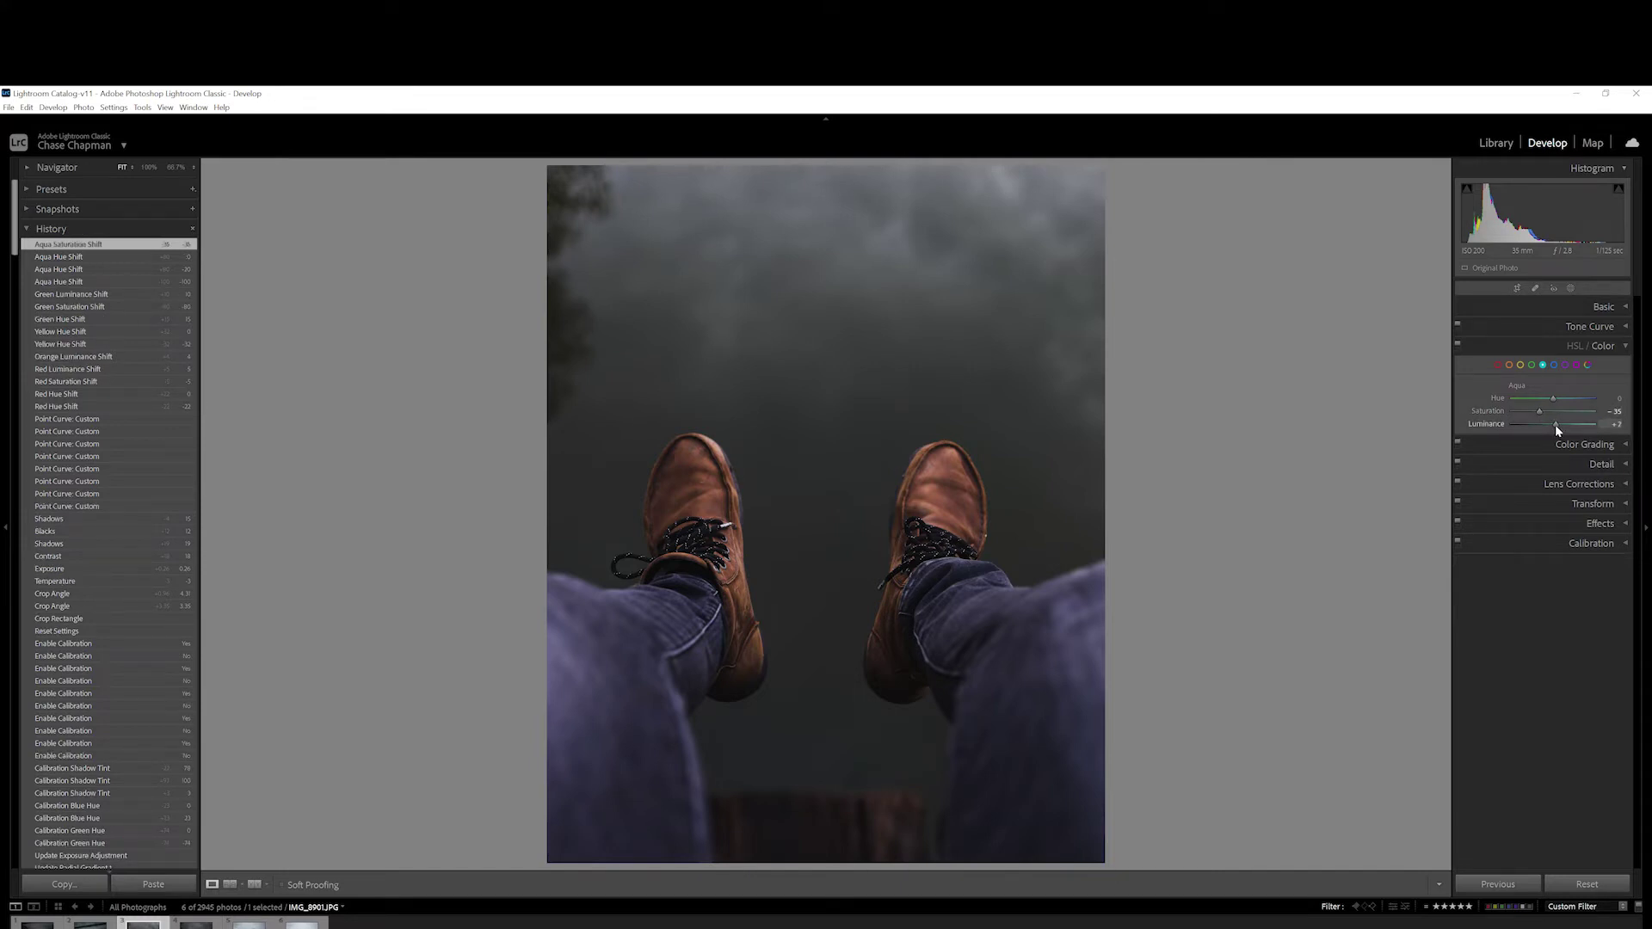
pyautogui.moveTo(1556, 425); pyautogui.dragTo(1556, 425)
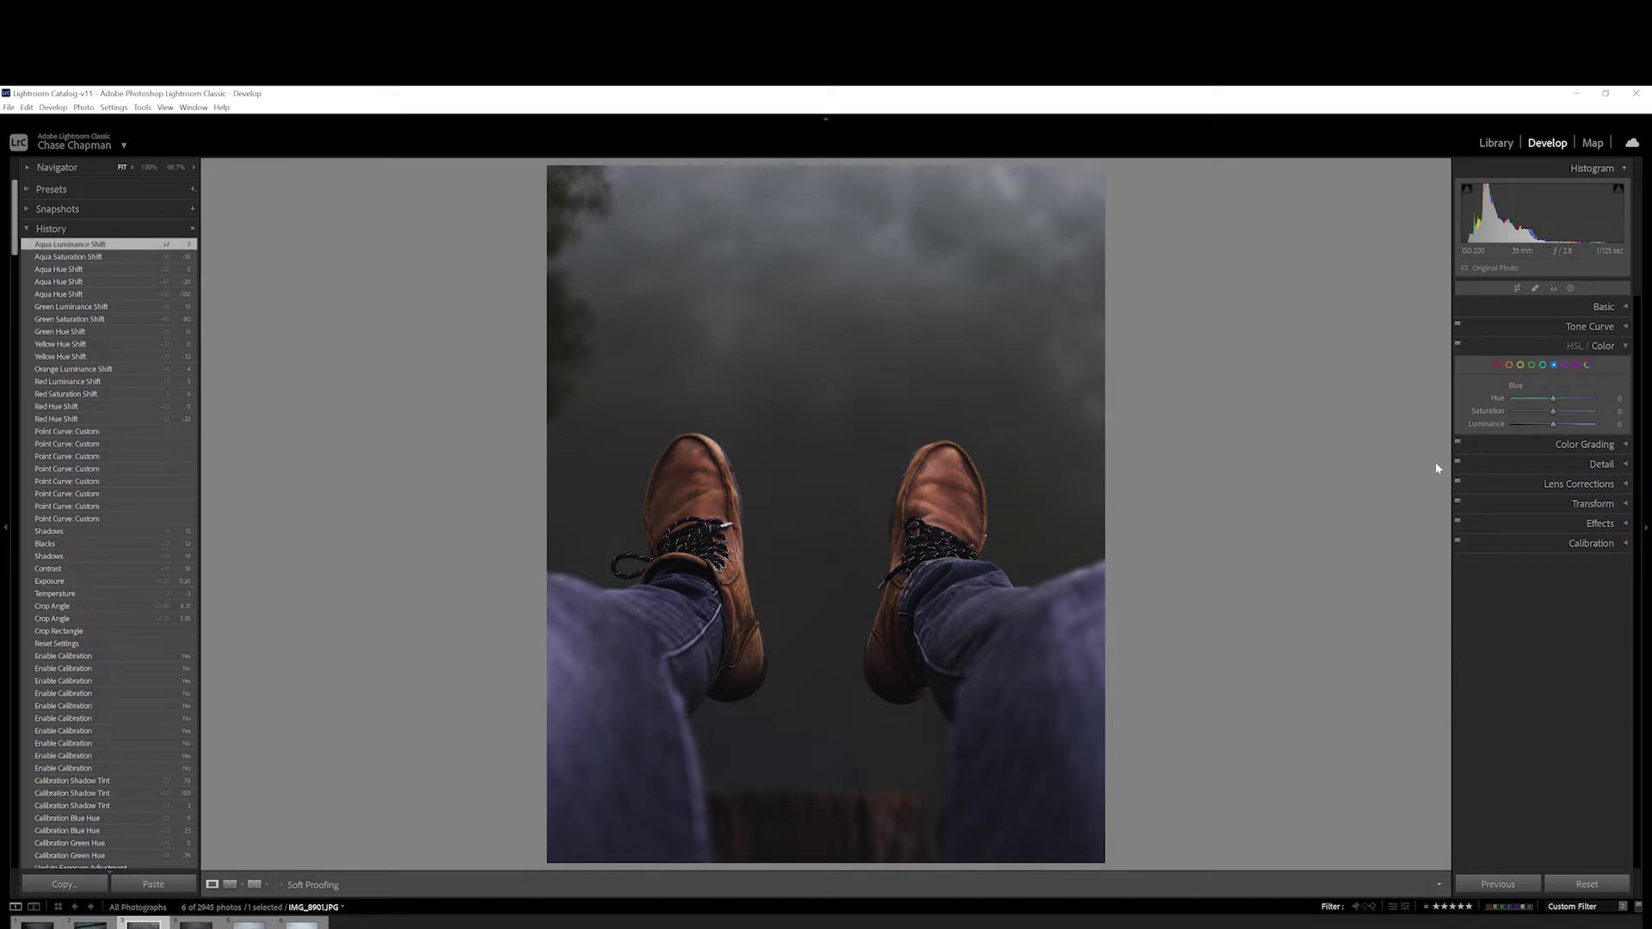
# Step: Desaturate the blues to -90 and raise the blue luminance slightly
pyautogui.moveTo(1553, 415); pyautogui.dragTo(1538, 415)
pyautogui.moveTo(1521, 415); pyautogui.dragTo(1563, 425)
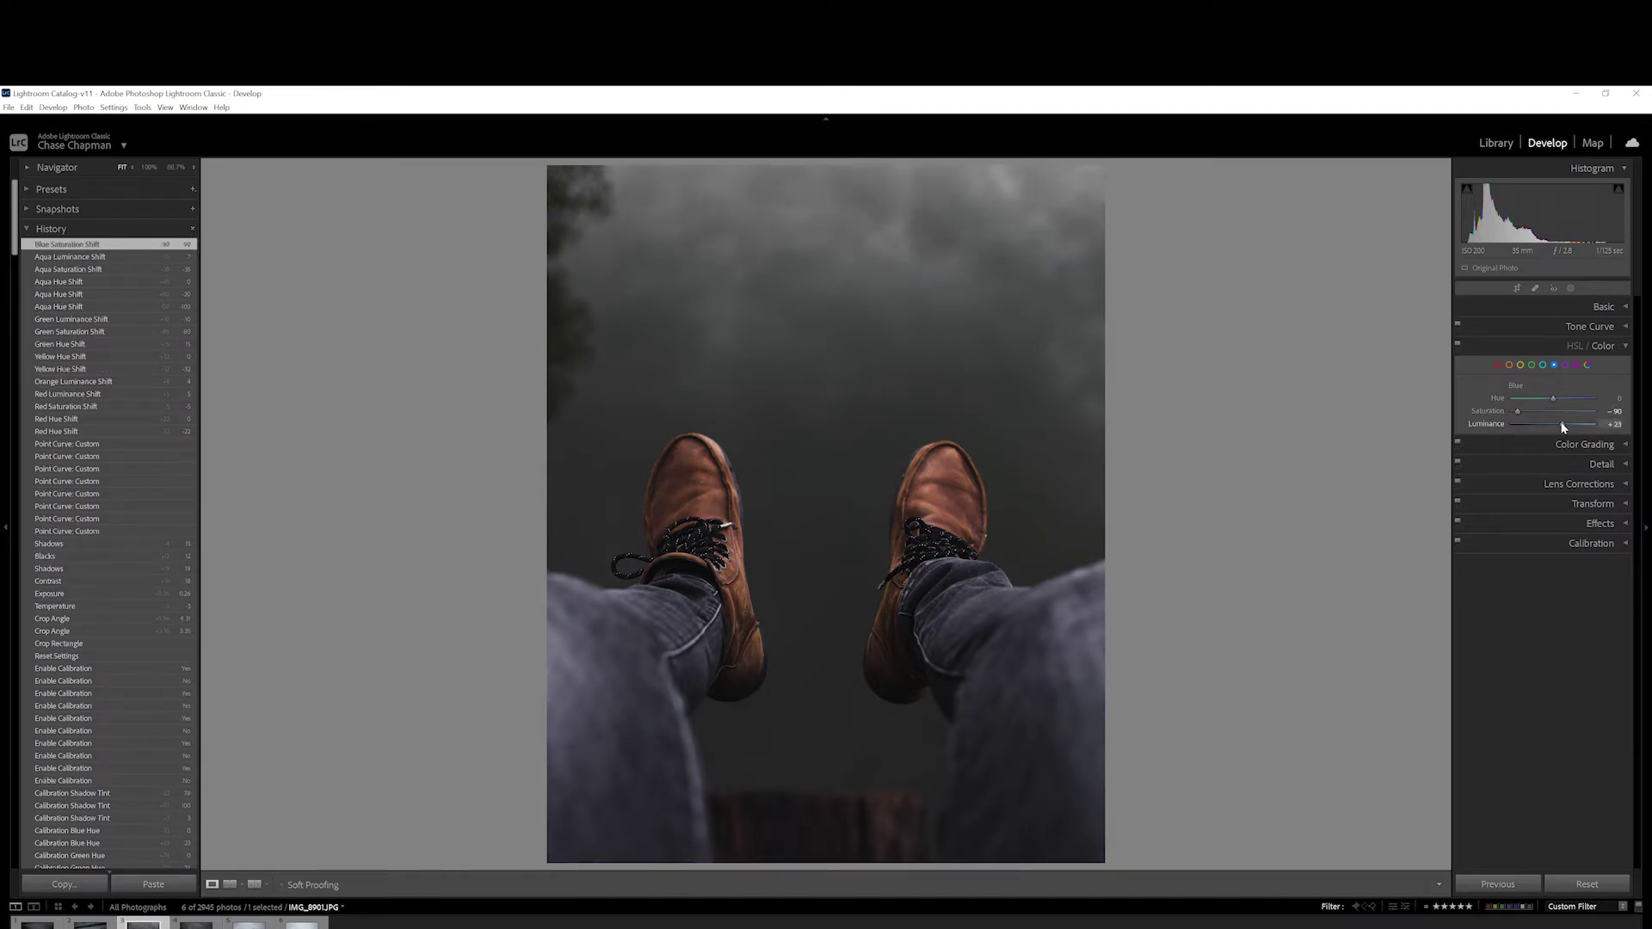
pyautogui.moveTo(1562, 424); pyautogui.dragTo(1558, 423)
pyautogui.moveTo(1560, 426); pyautogui.dragTo(1560, 425)
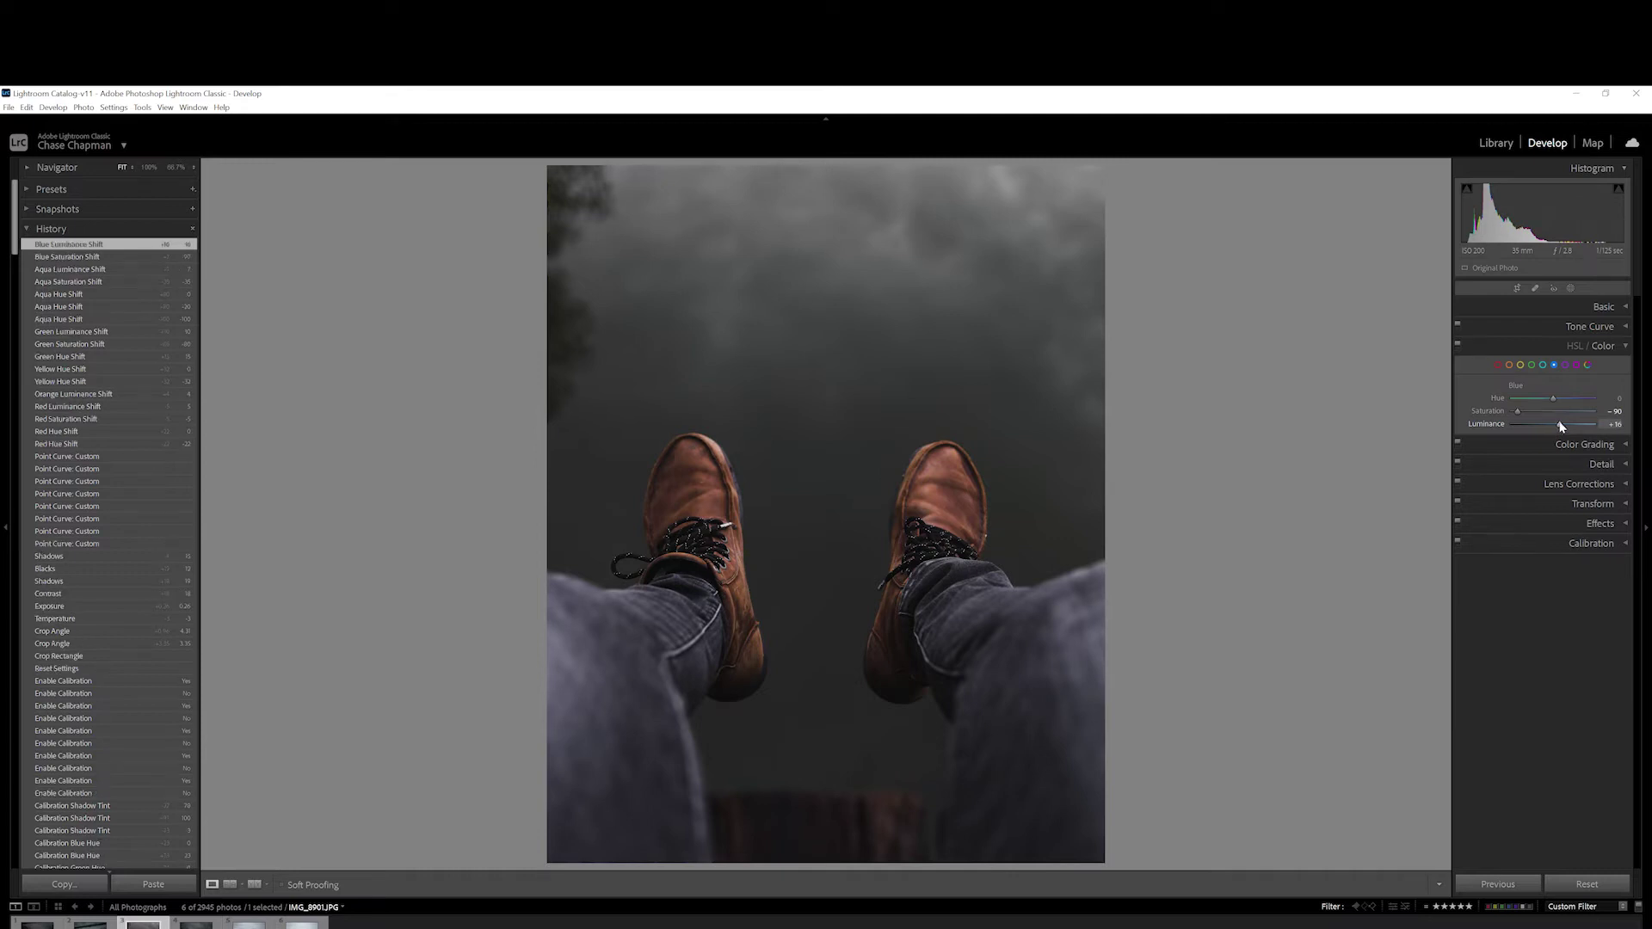
# Step: Set the purple saturation to -65 and luminance to +4, with the purple hue reset to 0
pyautogui.click(1565, 365)
pyautogui.moveTo(1542, 402)
pyautogui.mouseDown()
pyautogui.moveTo(1559, 398)
pyautogui.moveTo(1538, 413)
pyautogui.mouseUp()
pyautogui.doubleClick(1559, 399)
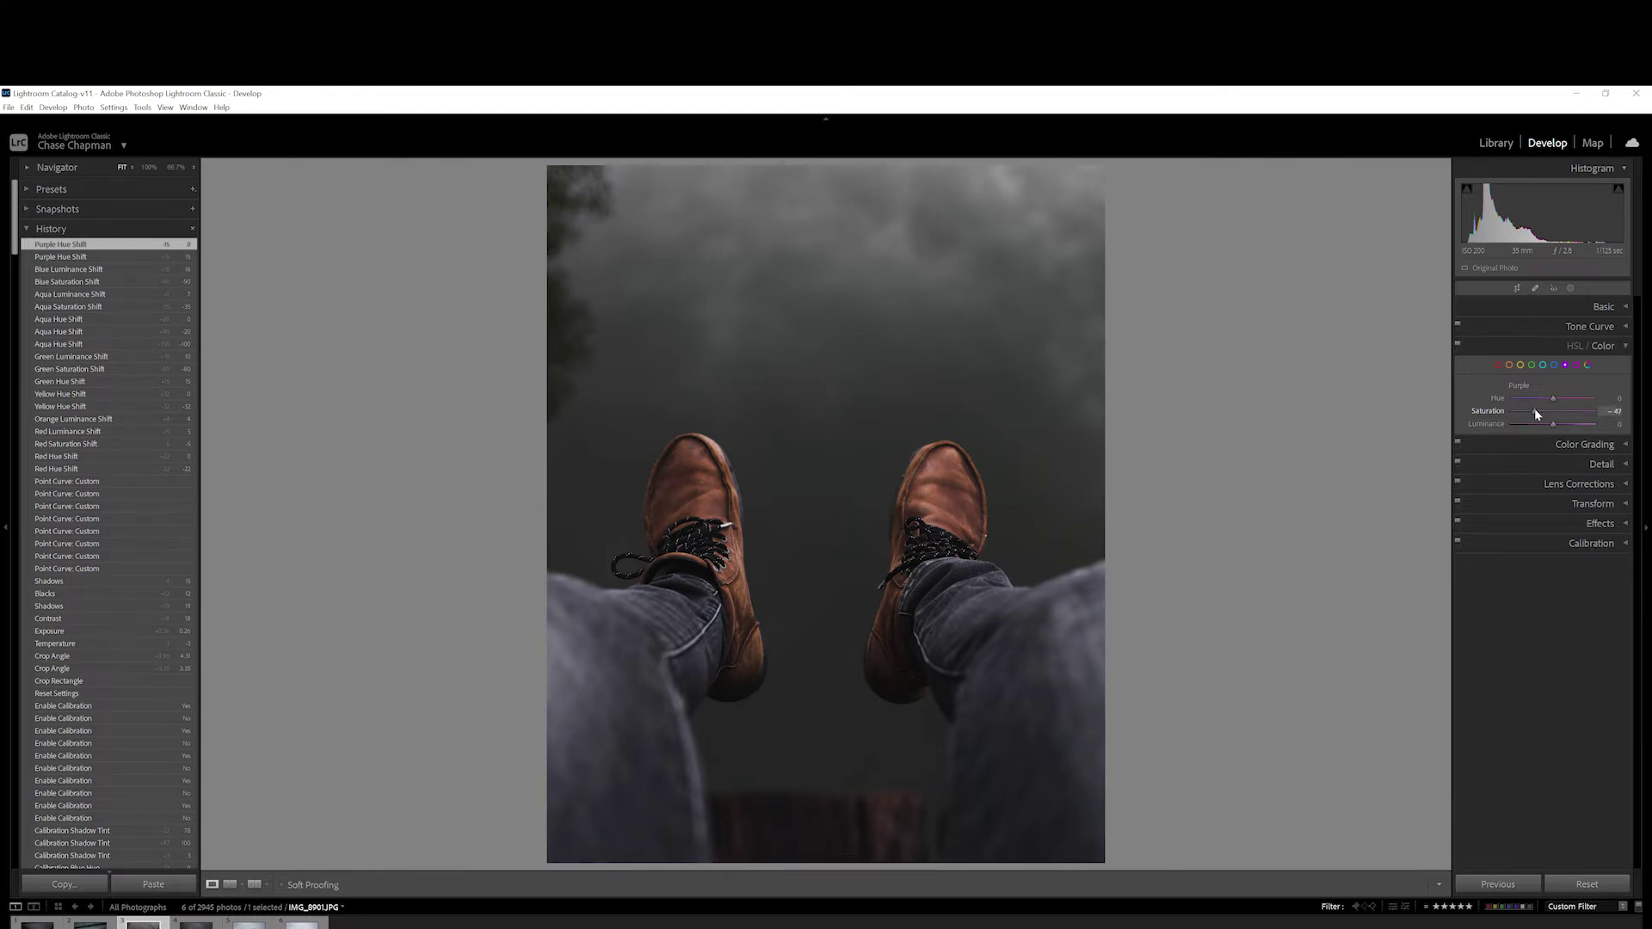
pyautogui.moveTo(1532, 413); pyautogui.dragTo(1530, 412)
pyautogui.moveTo(1527, 408); pyautogui.dragTo(1527, 408)
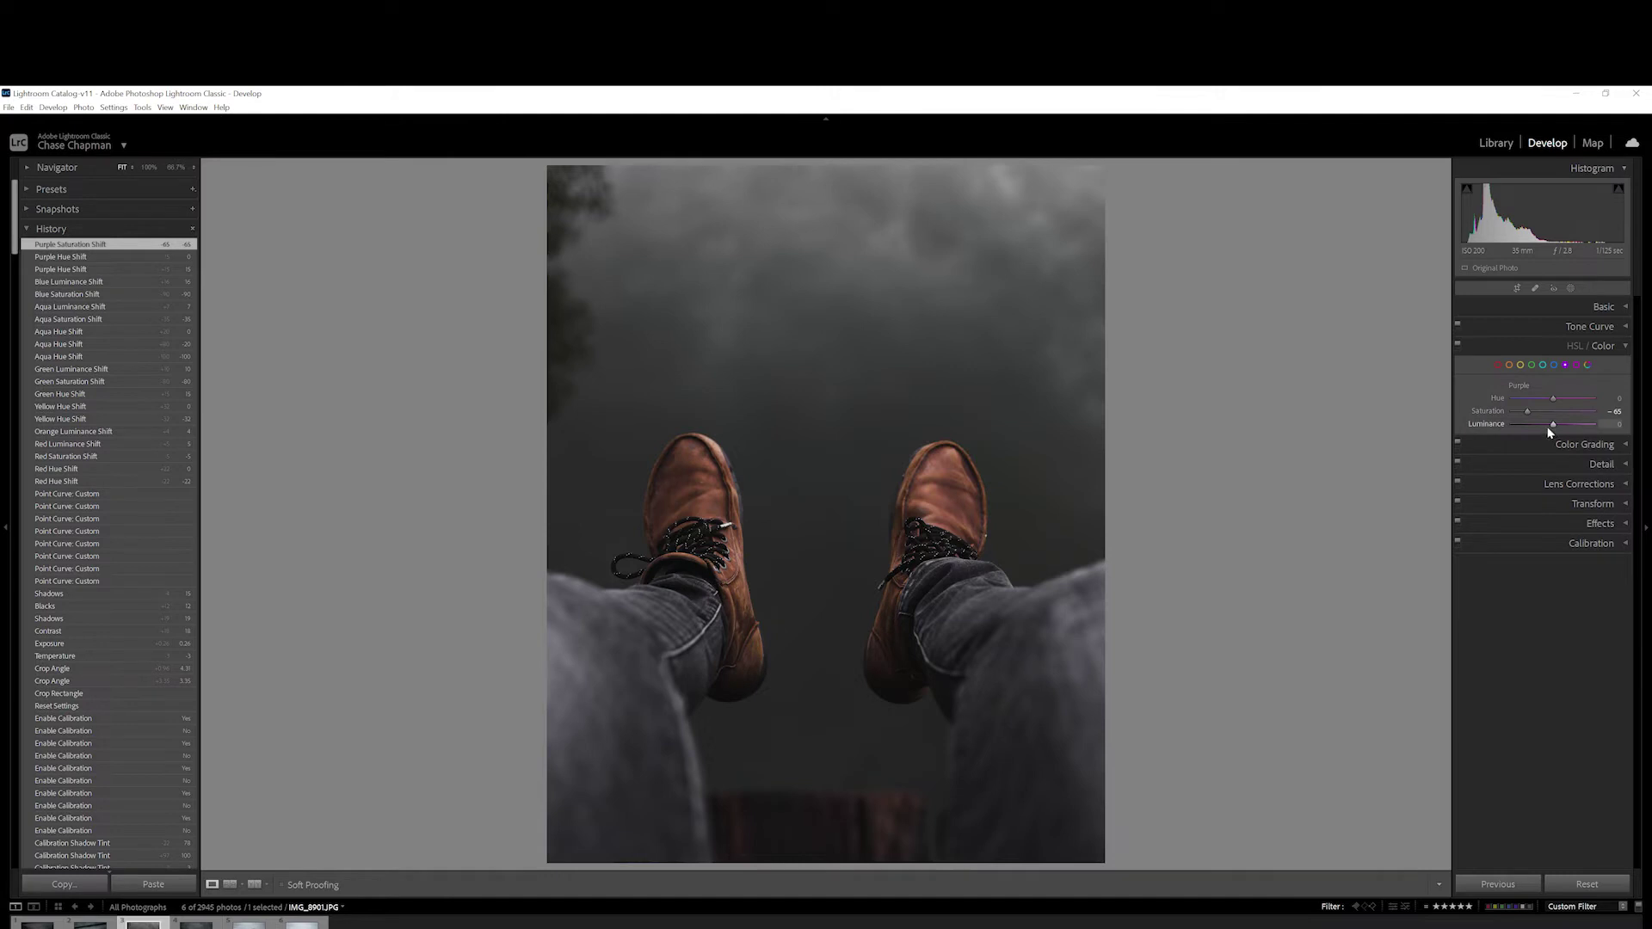
pyautogui.moveTo(1556, 428); pyautogui.dragTo(1556, 428)
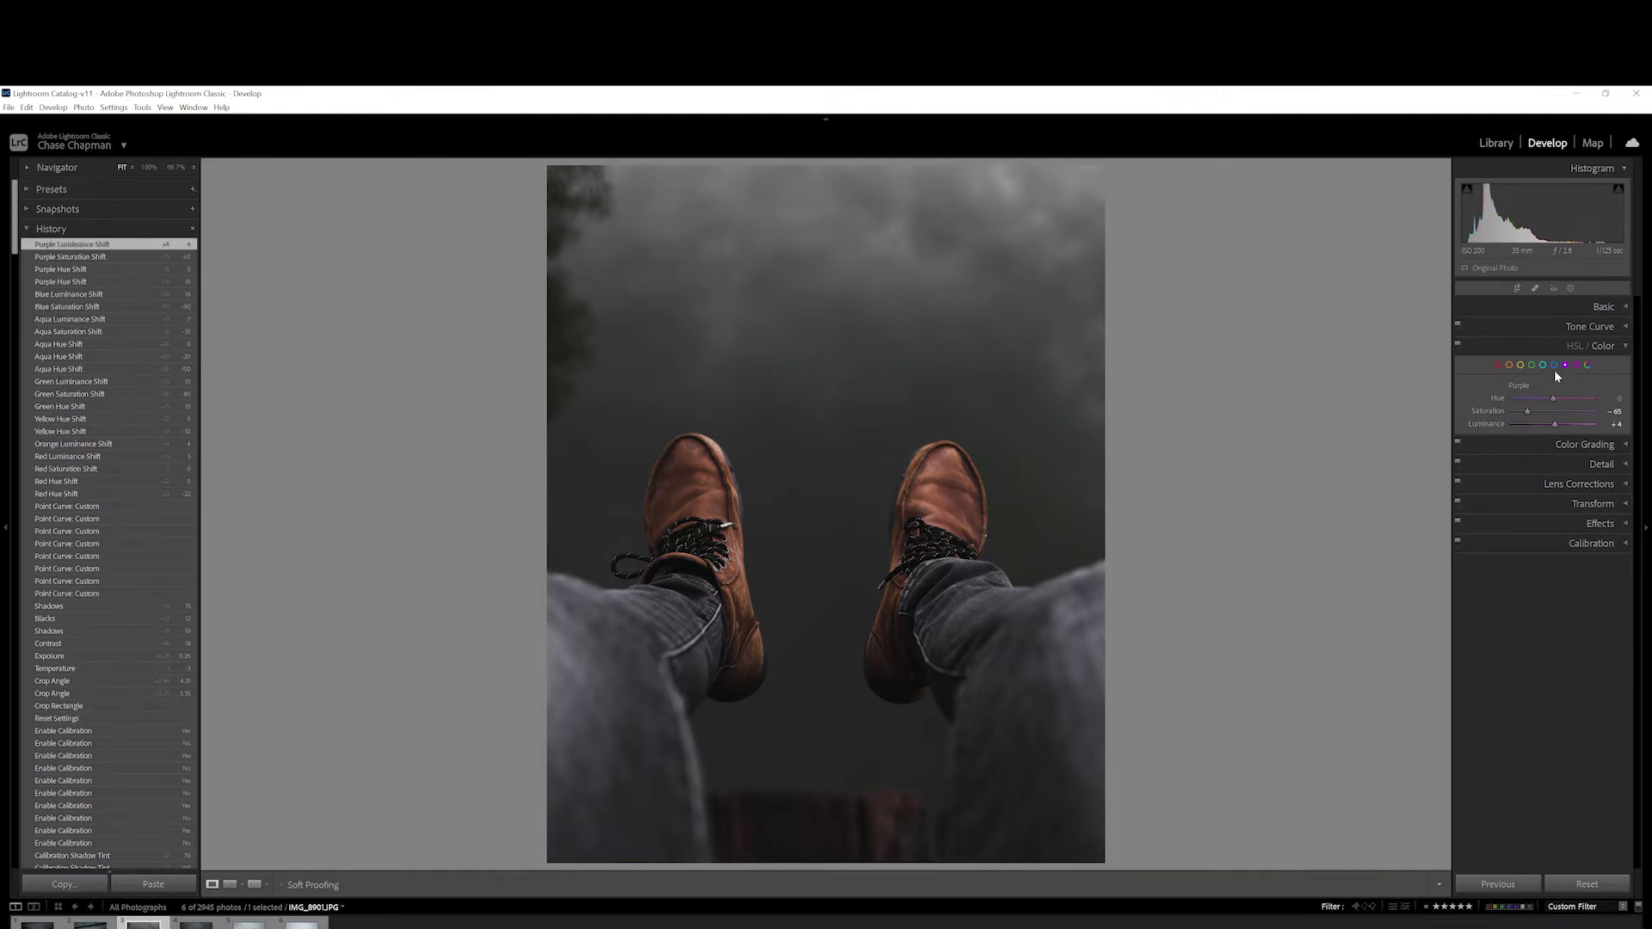
pyautogui.click(1577, 365)
pyautogui.moveTo(1541, 403); pyautogui.dragTo(1608, 401)
pyautogui.moveTo(1499, 396); pyautogui.dragTo(1499, 396)
pyautogui.doubleClick(1495, 399)
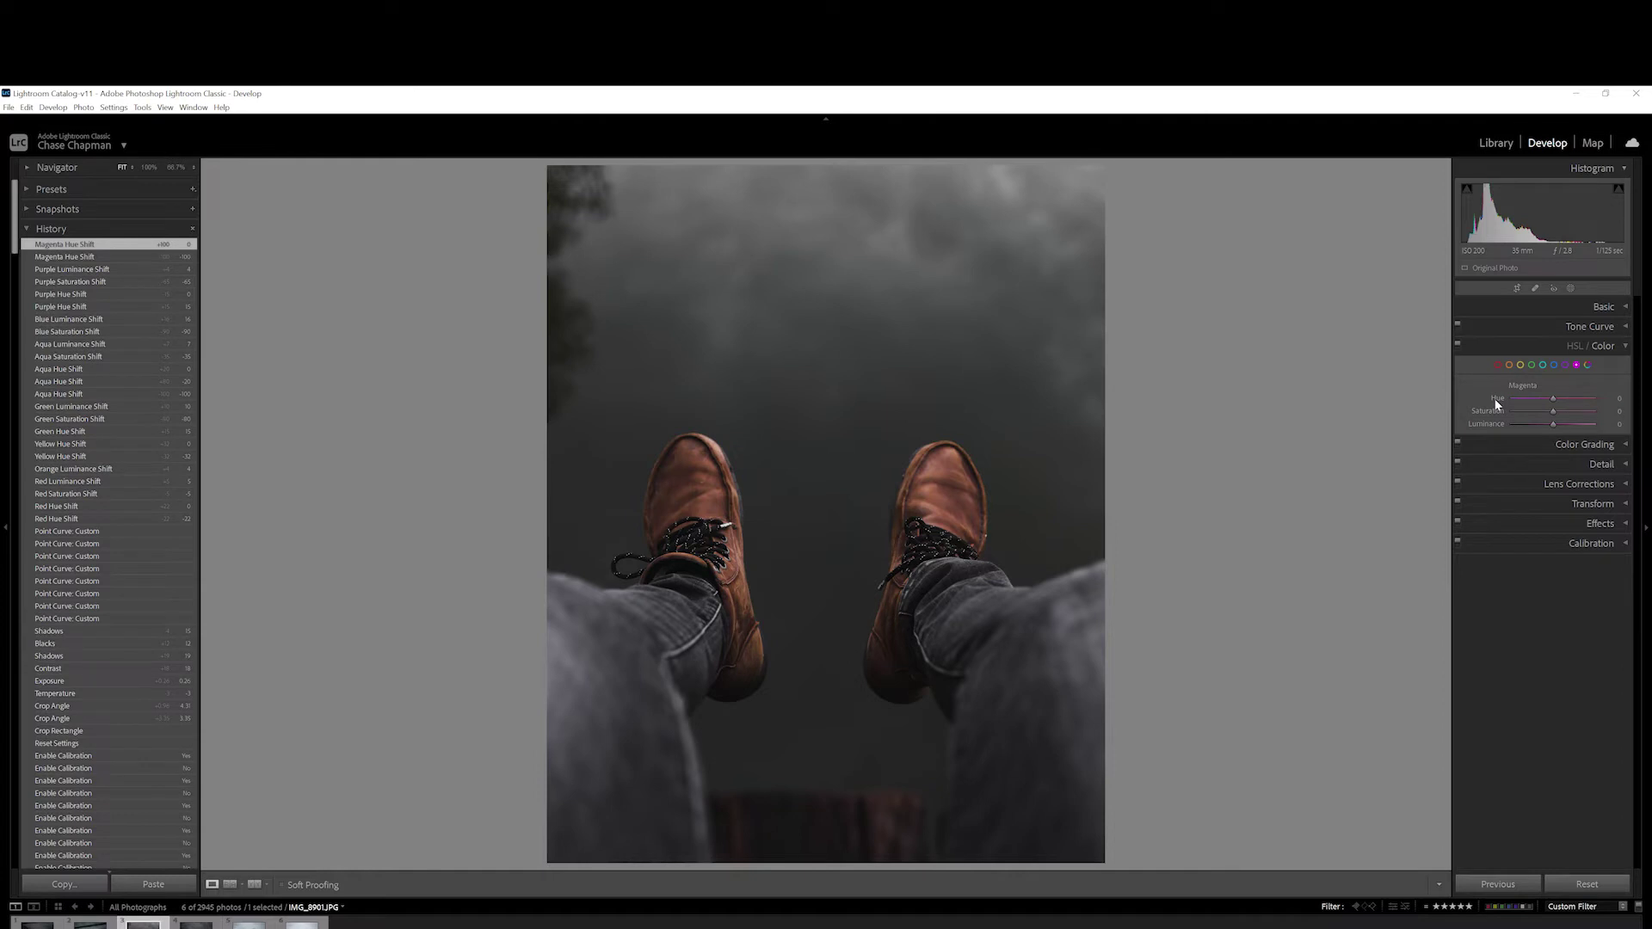
# Step: Toggle the color adjustments off and on to compare the photo with and without them, leaving them enabled
pyautogui.click(1458, 346)
pyautogui.click(1458, 348)
pyautogui.click(1458, 347)
pyautogui.click(1457, 348)
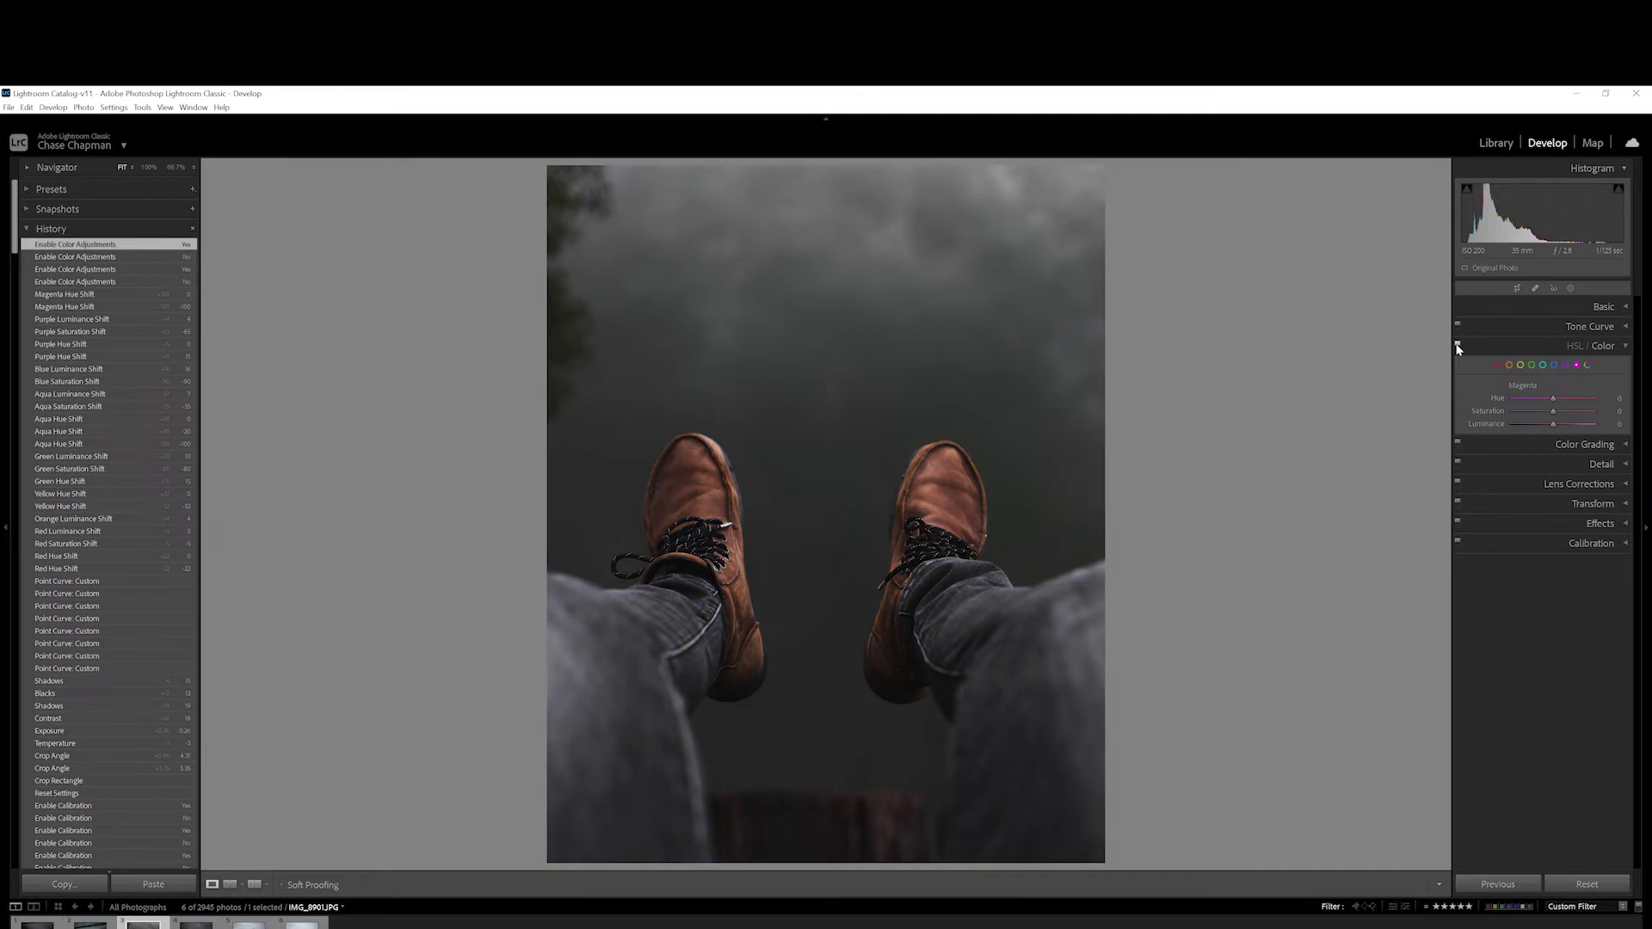
pyautogui.click(1457, 348)
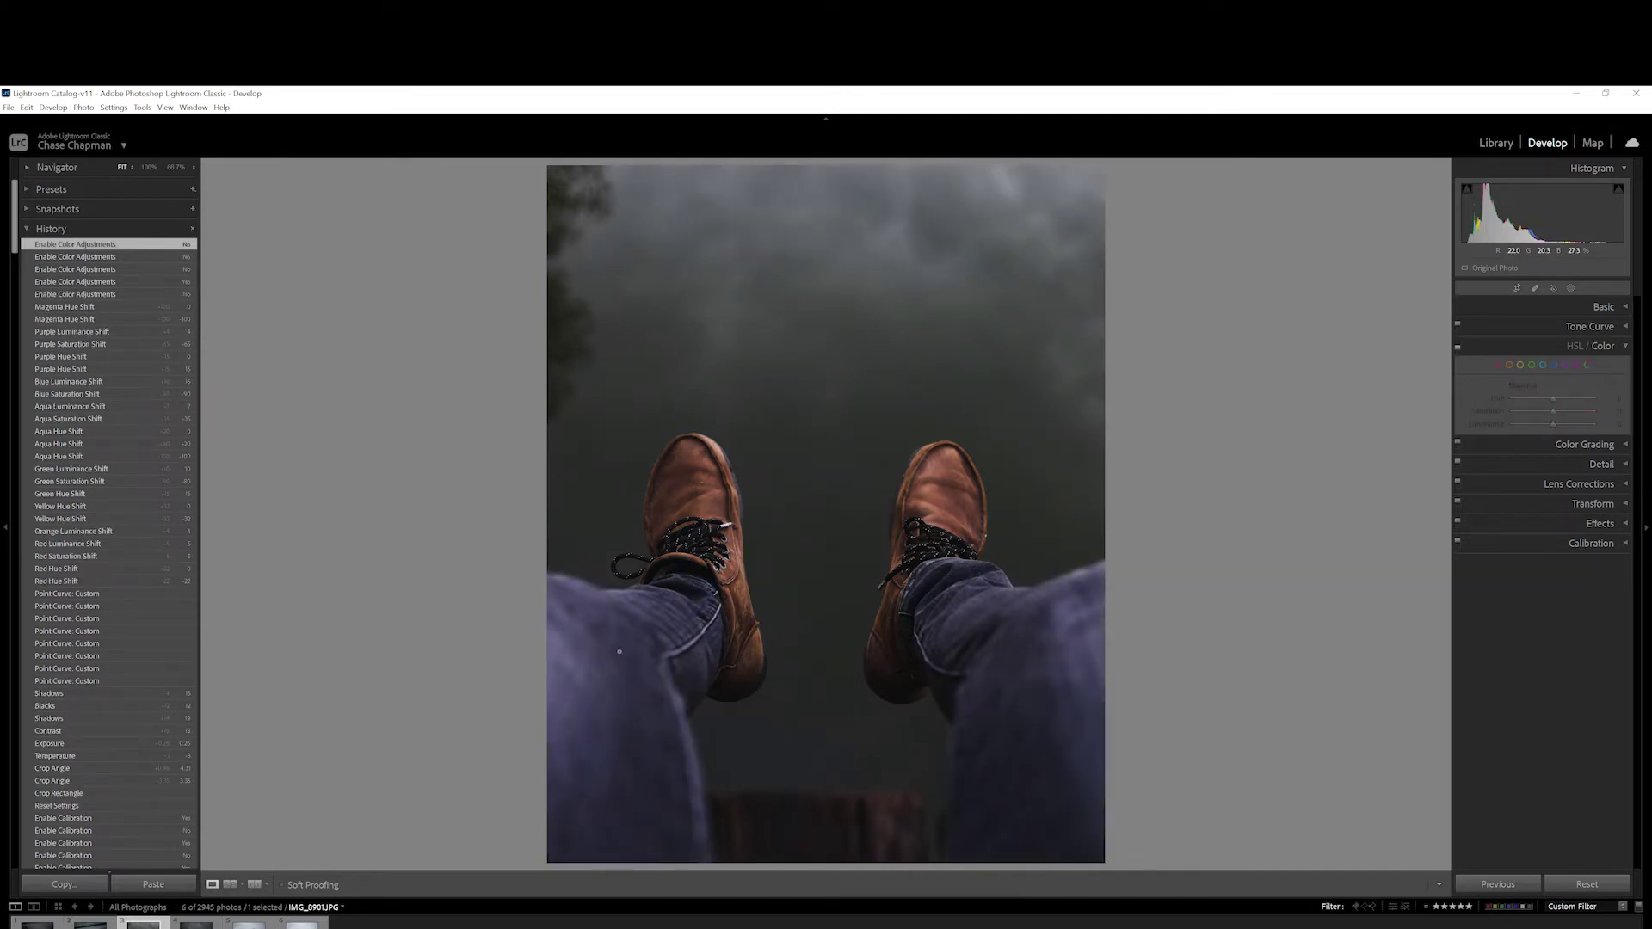
pyautogui.click(1457, 348)
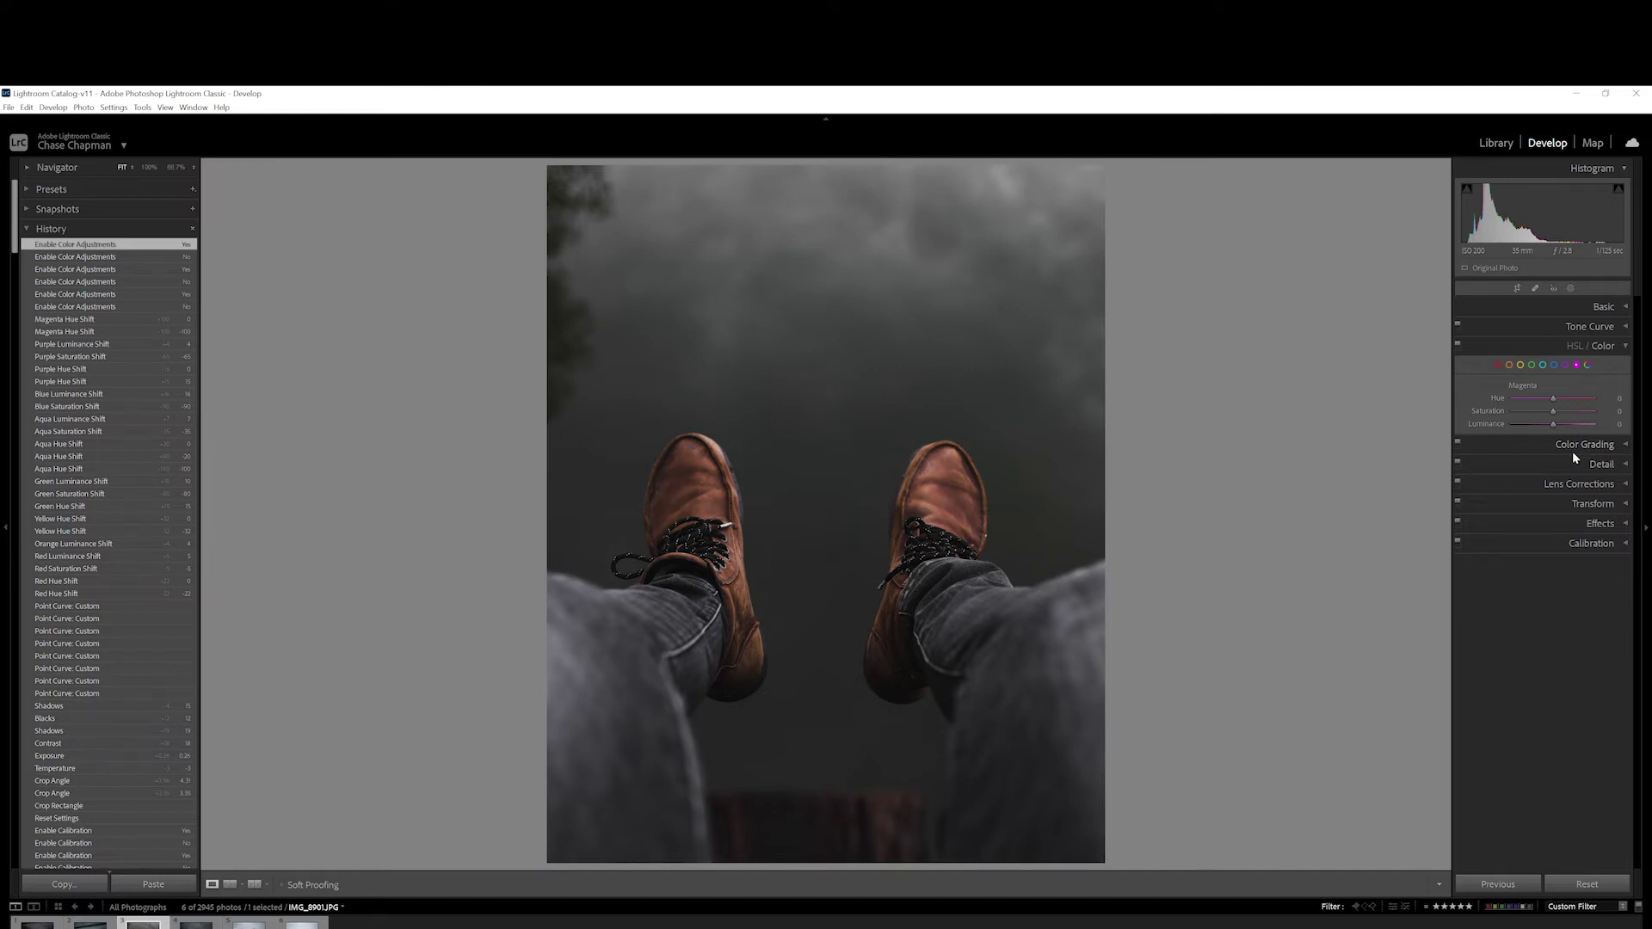
# Step: Set the sharpening masking to 49 using the black-and-white mask preview to limit sharpening to the edges
pyautogui.click(1602, 467)
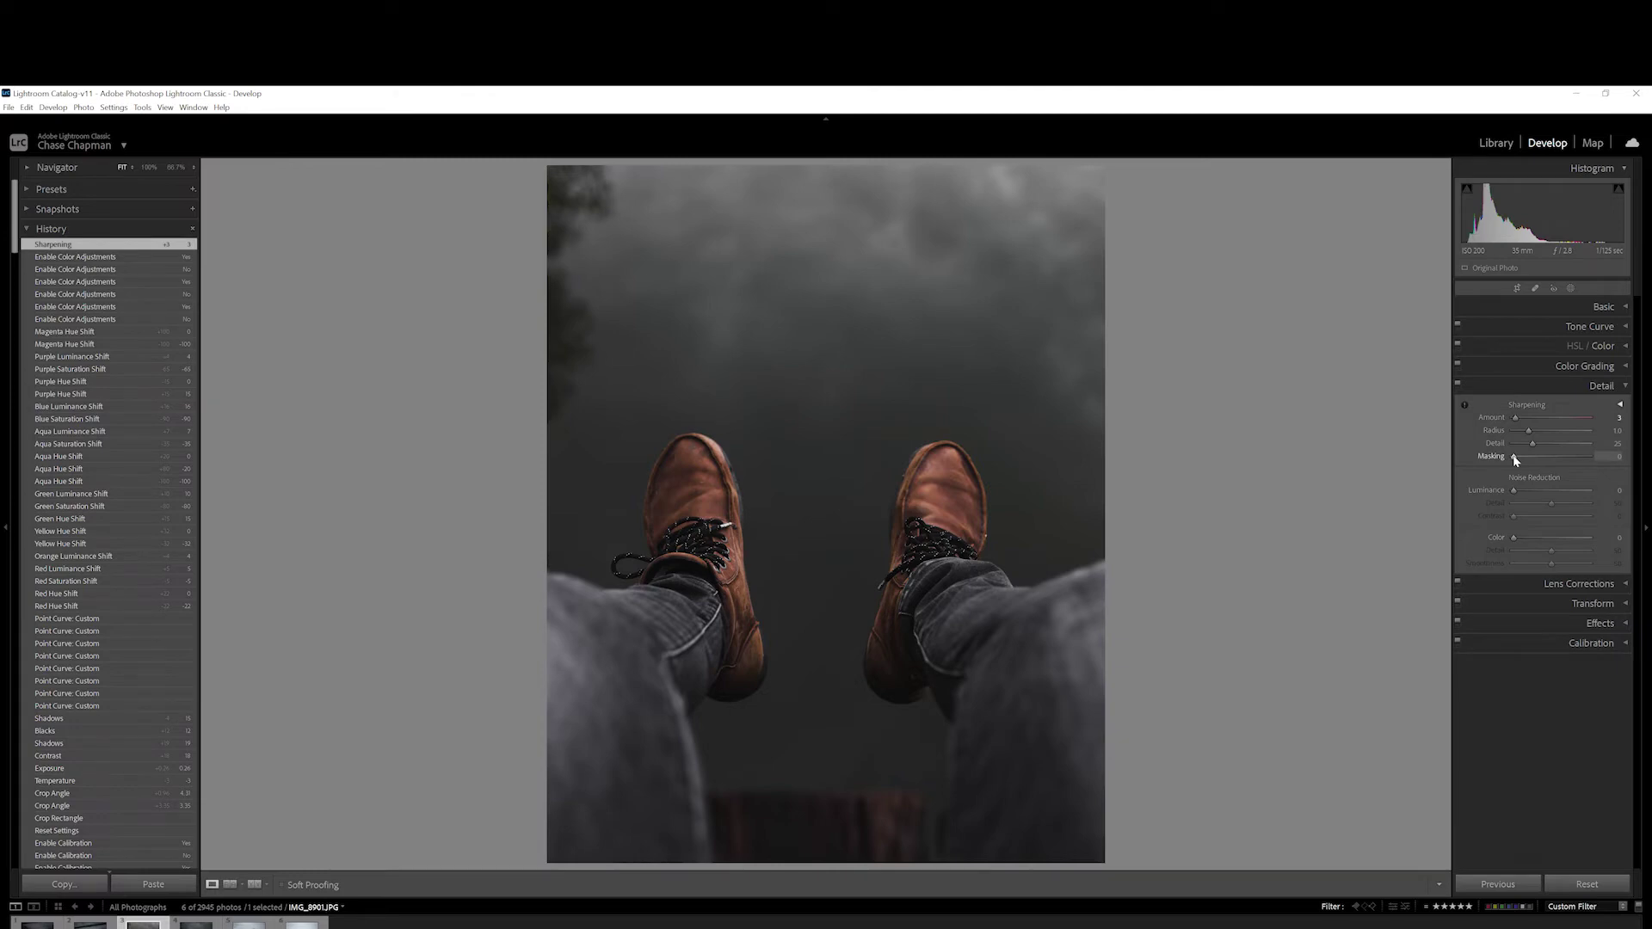
pyautogui.press('alt')
pyautogui.moveTo(1514, 461); pyautogui.dragTo(1554, 460)
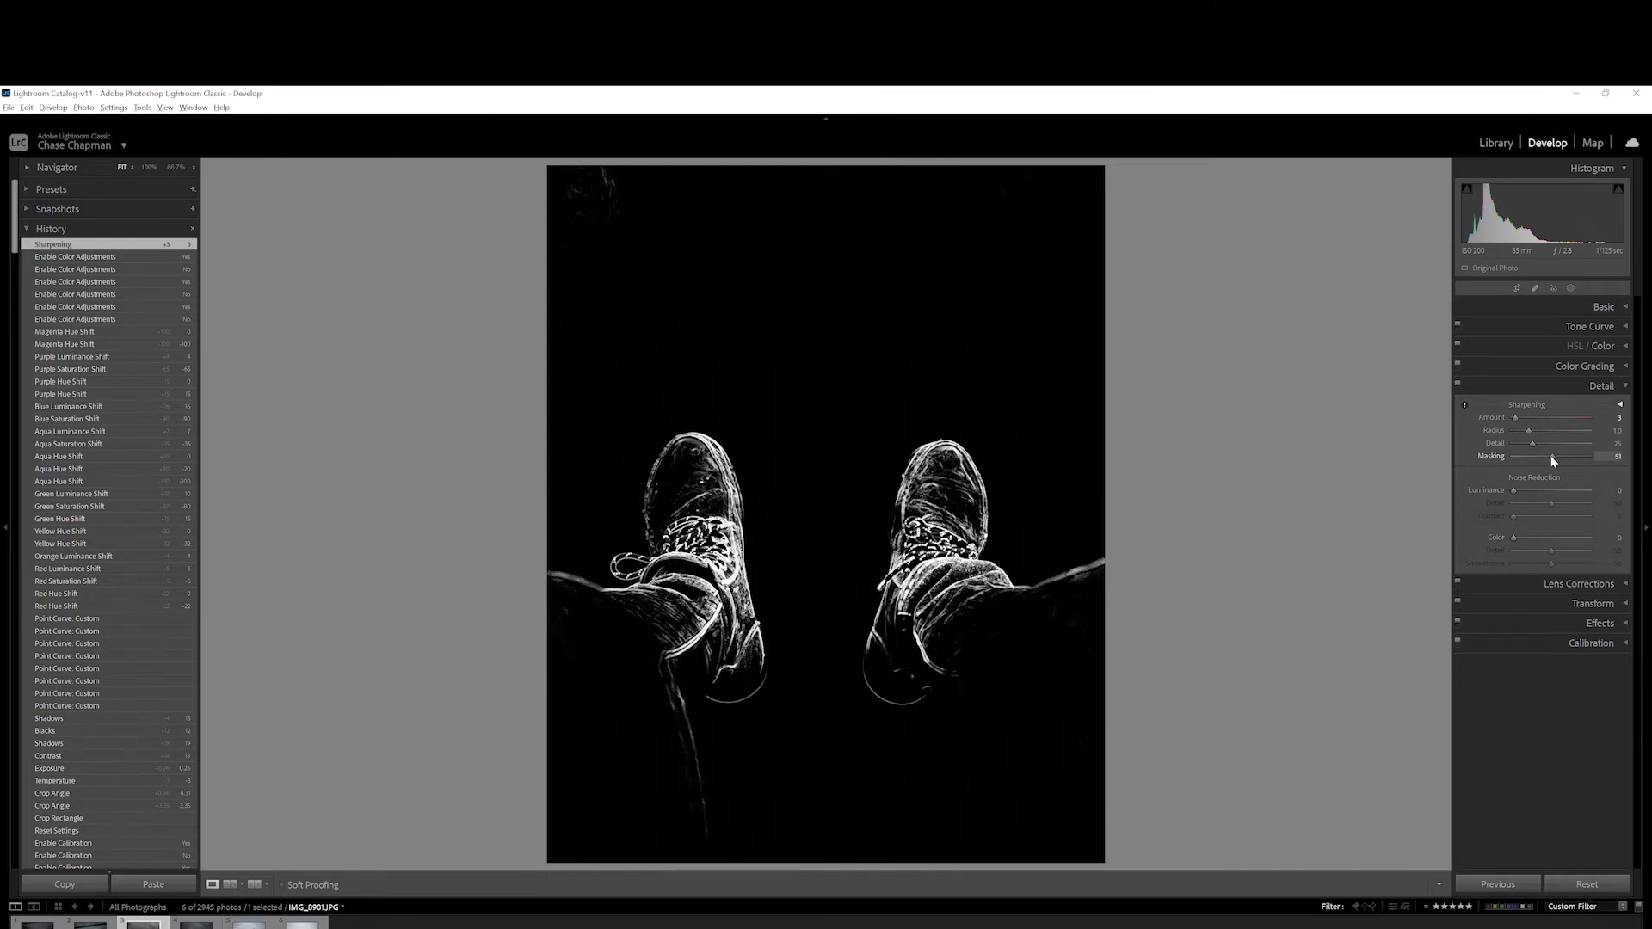
pyautogui.moveTo(1551, 457); pyautogui.dragTo(1550, 458)
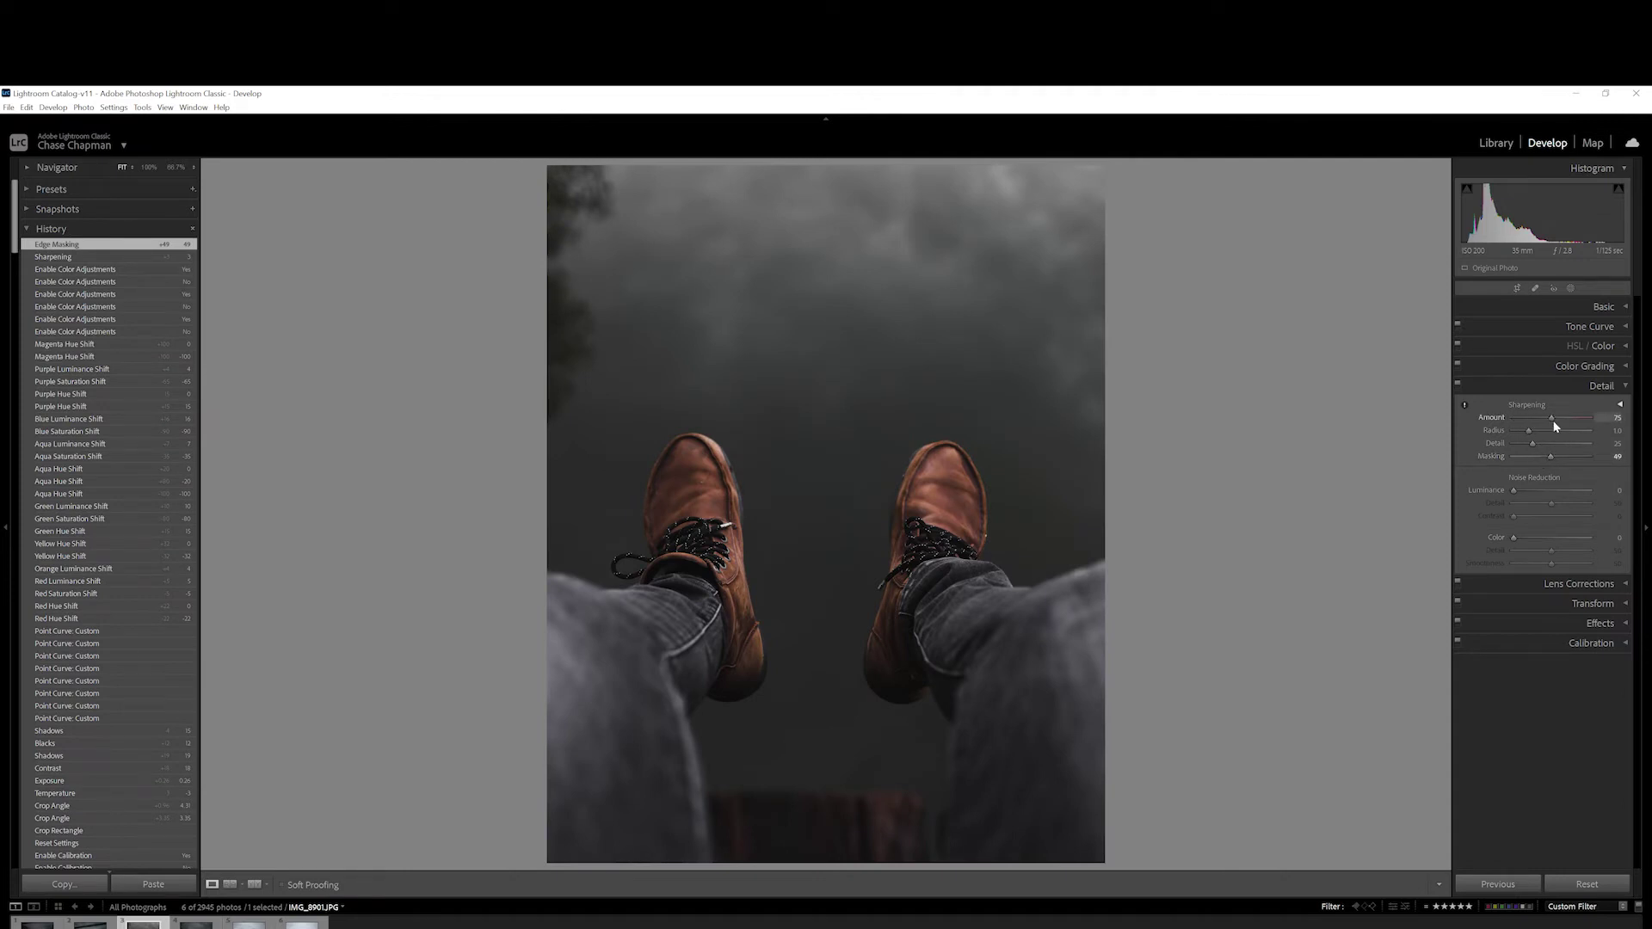
# Step: Set the sharpening amount to 70 and enable chromatic aberration removal in the lens corrections
pyautogui.moveTo(1555, 425); pyautogui.dragTo(1548, 427)
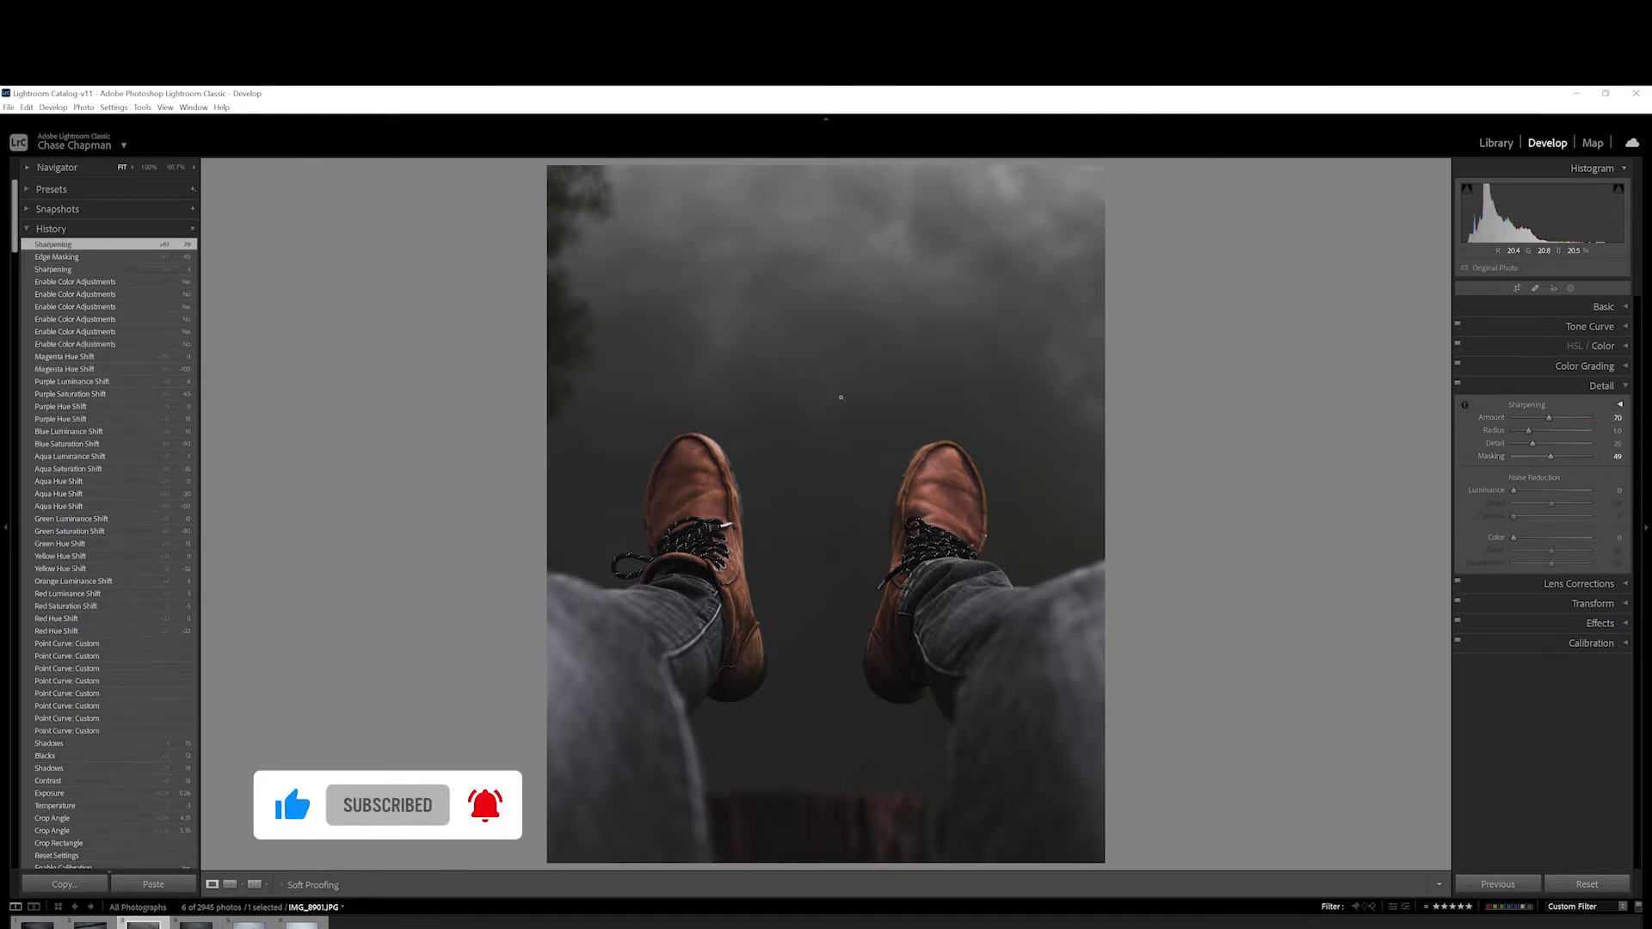
pyautogui.moveTo(841, 399); pyautogui.dragTo(852, 320)
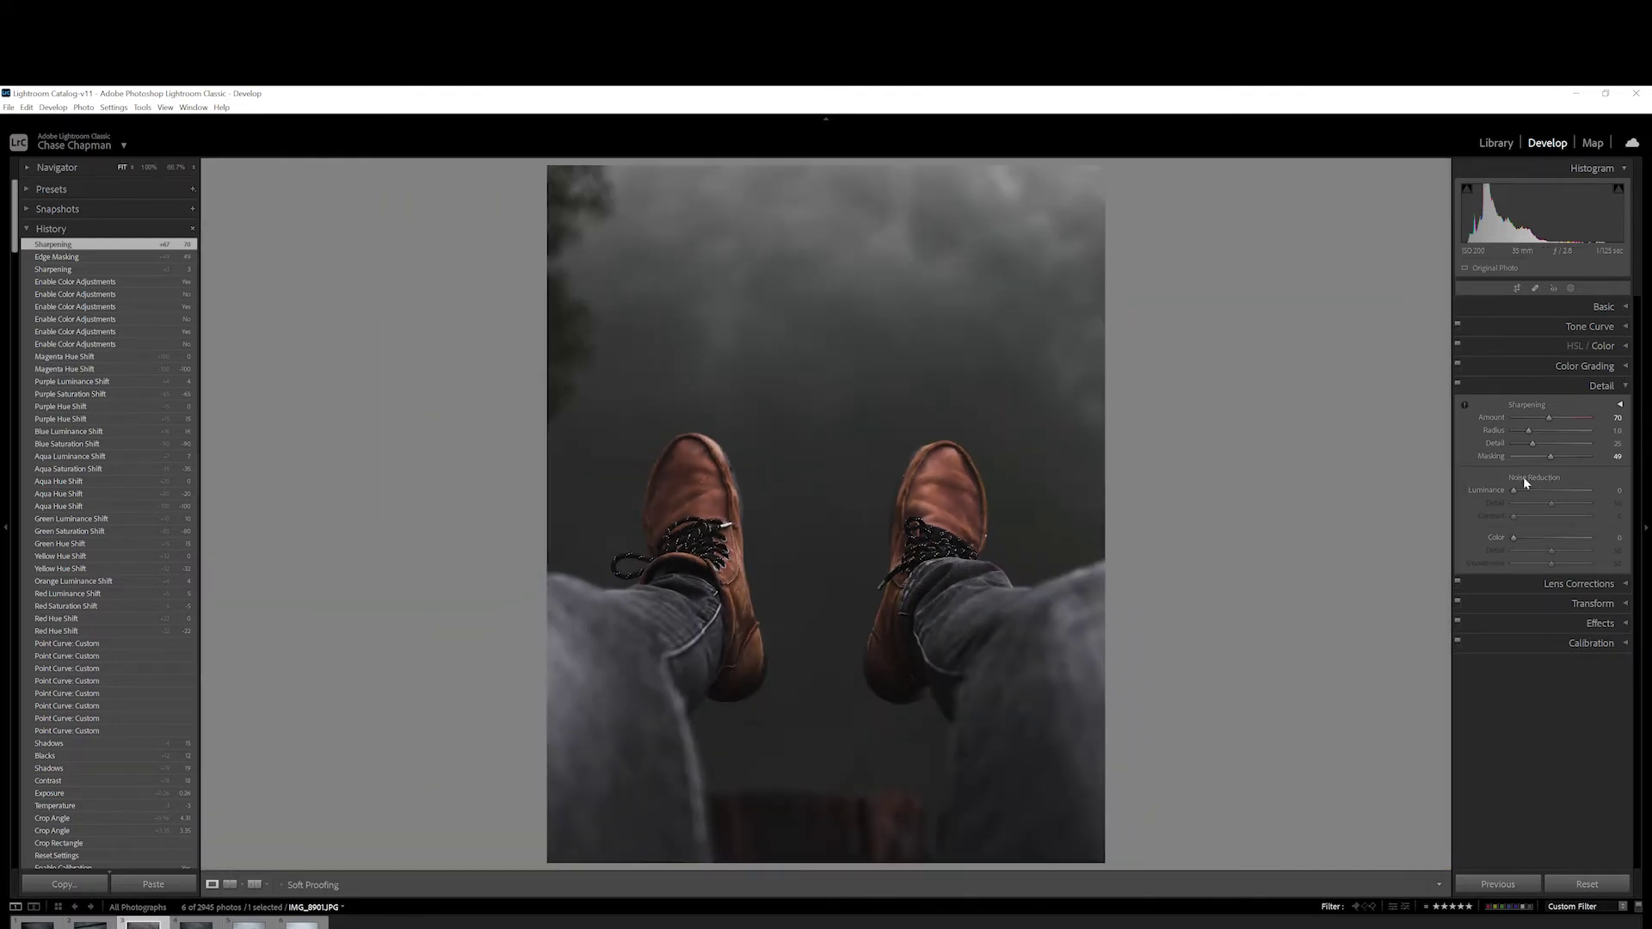
pyautogui.click(1597, 585)
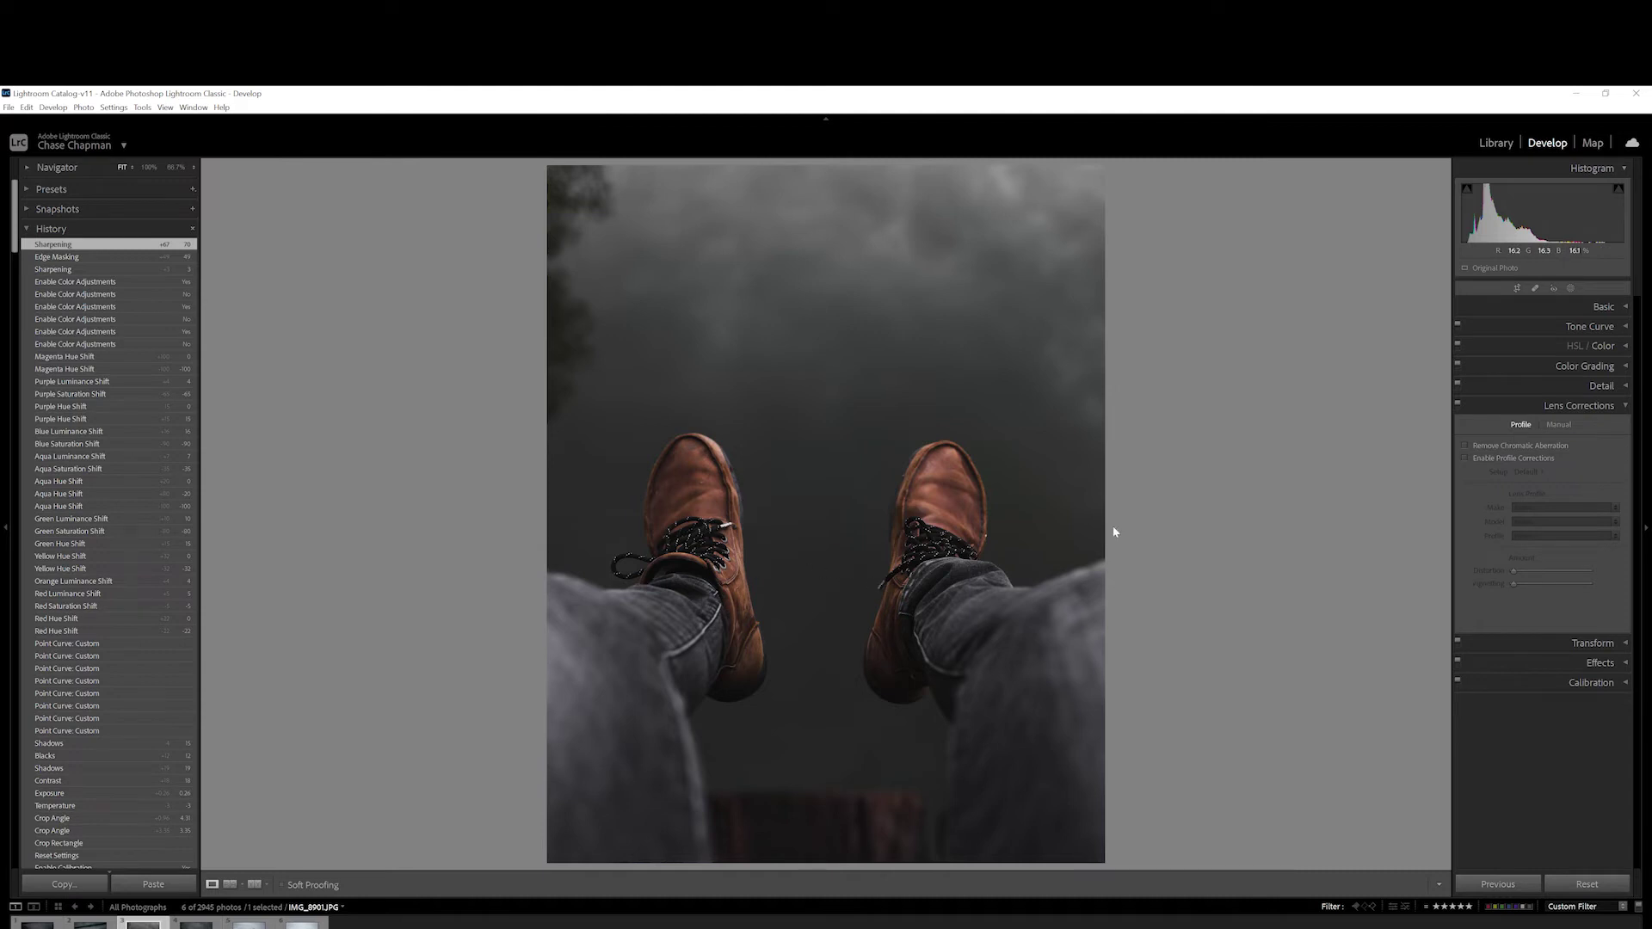
pyautogui.click(1466, 446)
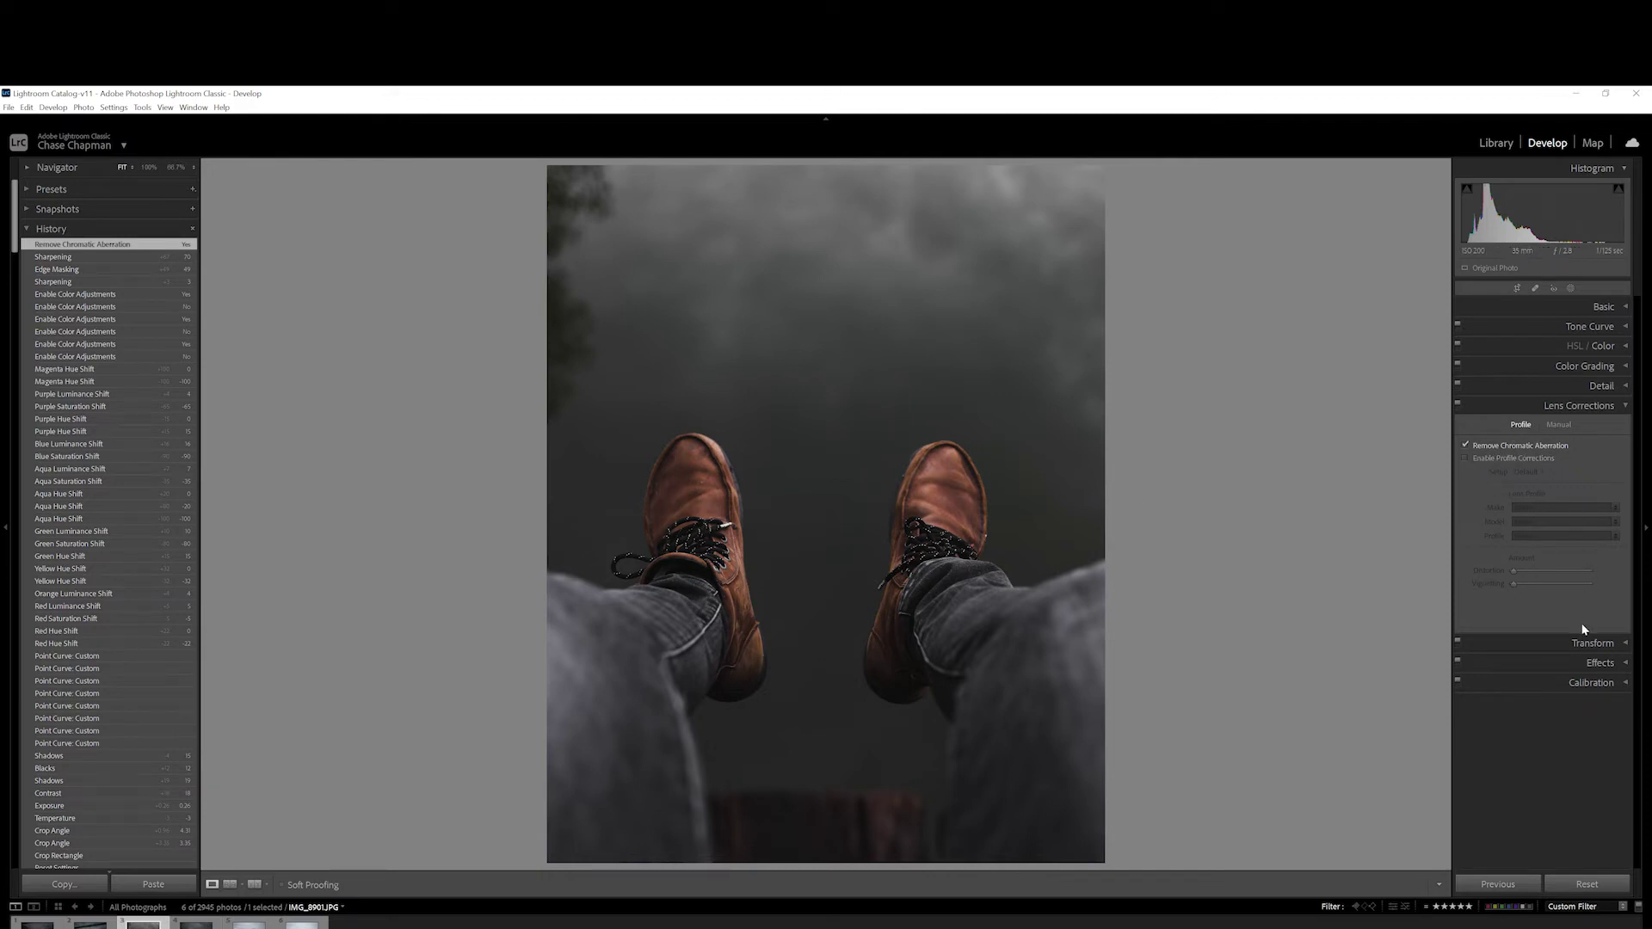
# Step: Add a post-crop vignette with an amount of -22 and a light film grain with an amount of 8
pyautogui.click(1597, 665)
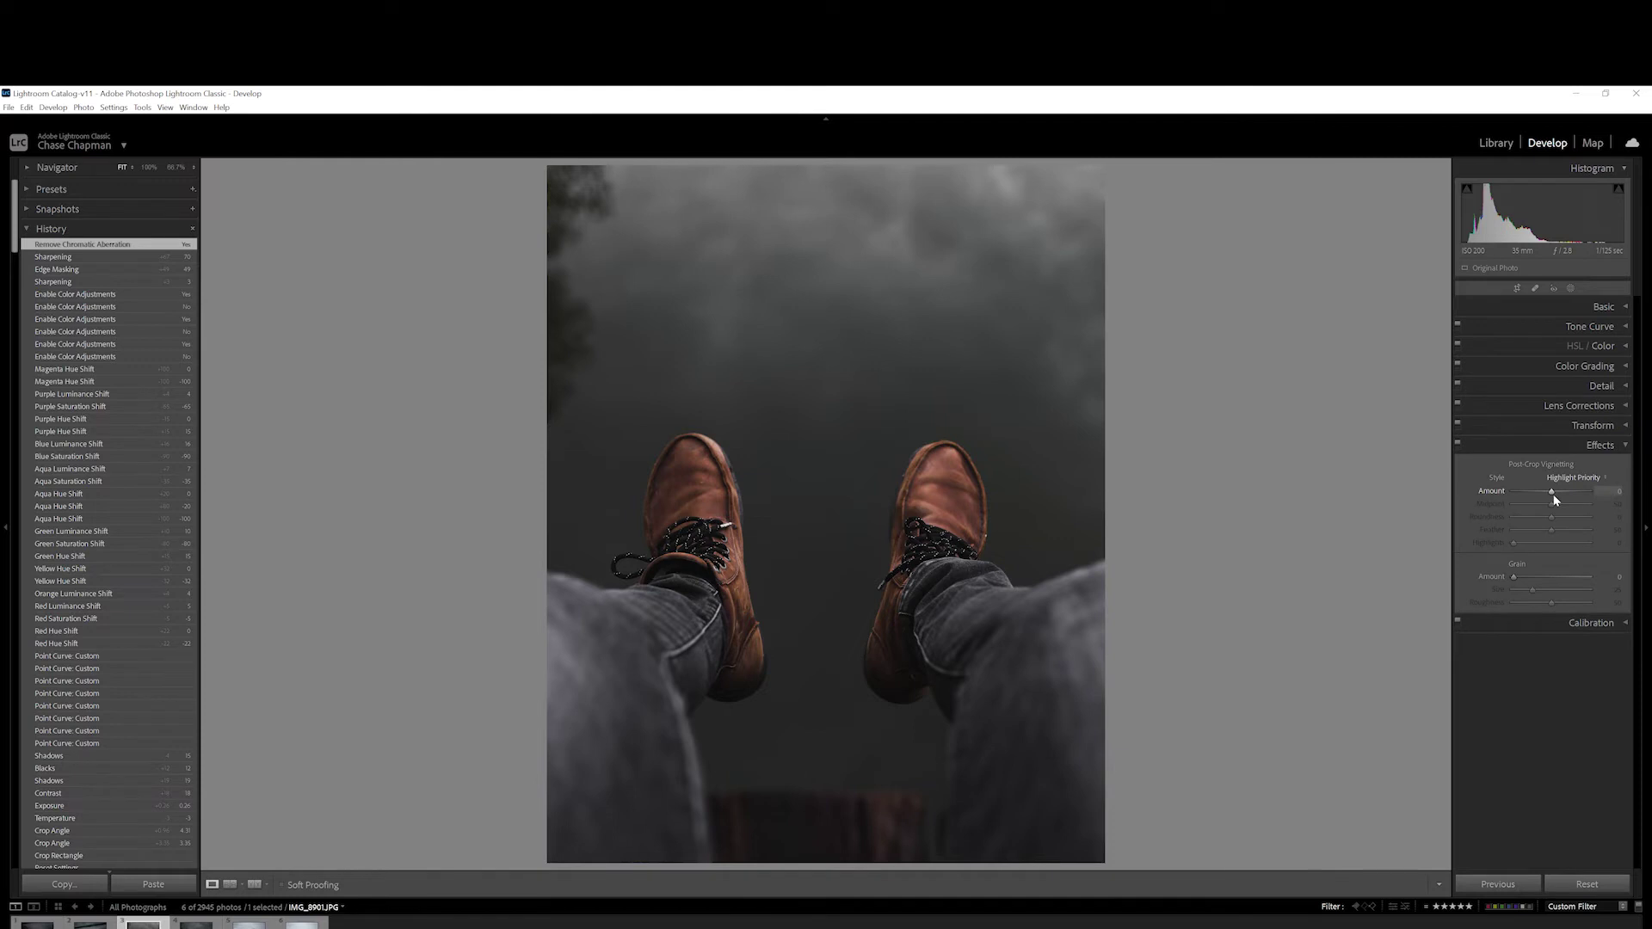
pyautogui.moveTo(1562, 490); pyautogui.dragTo(1544, 491)
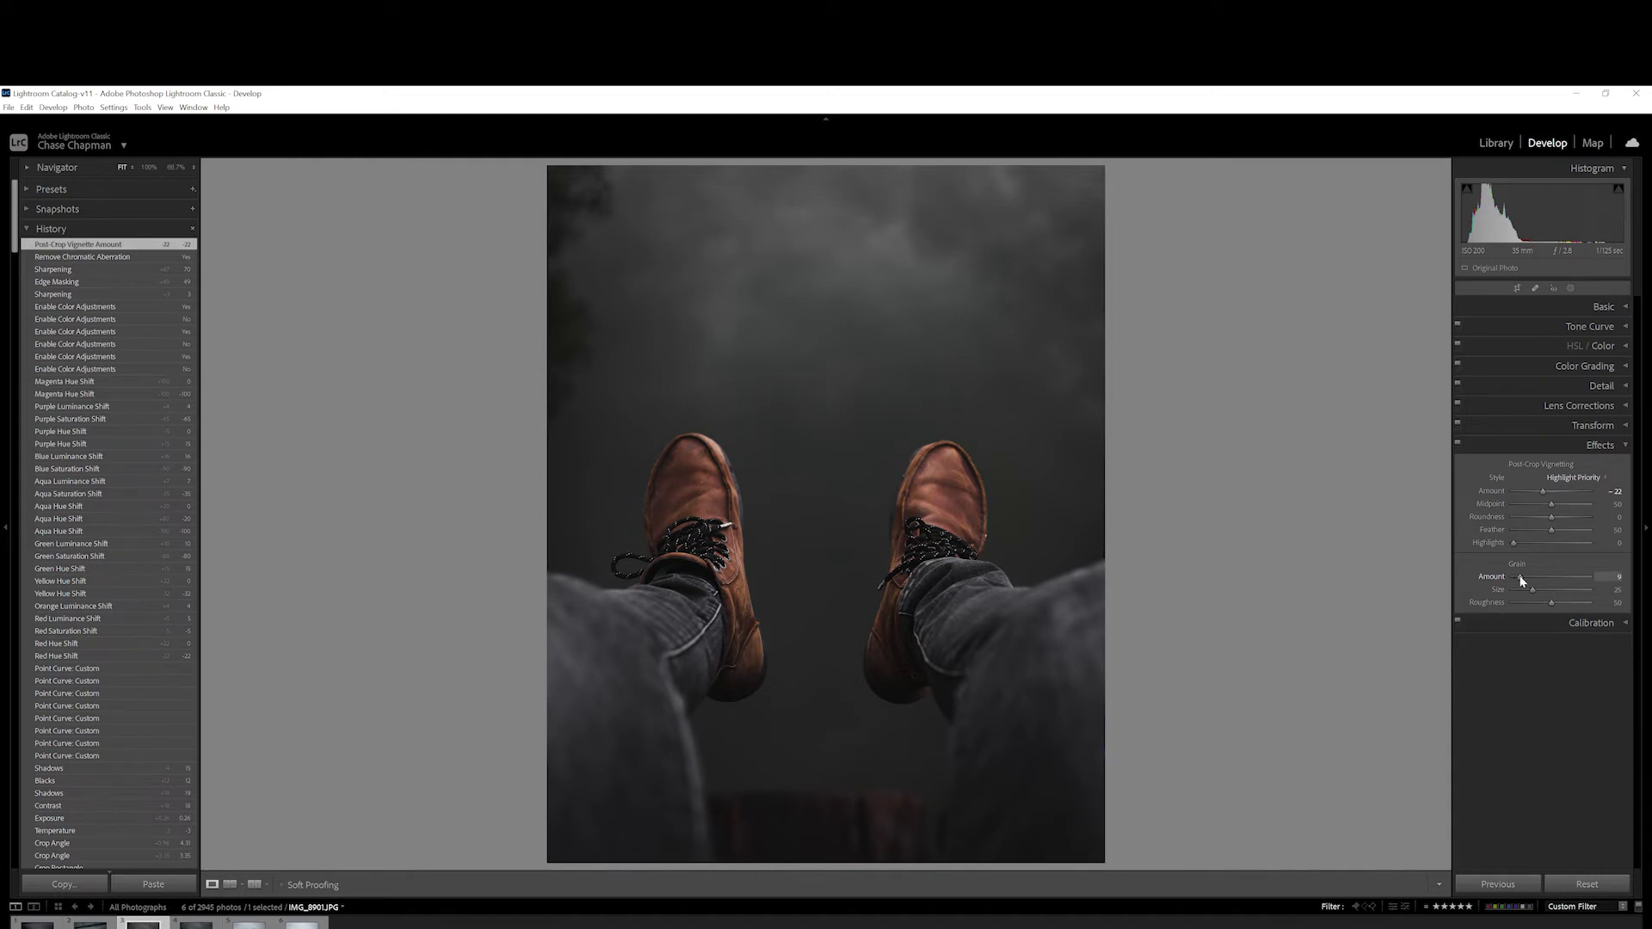
pyautogui.moveTo(1520, 578); pyautogui.dragTo(1517, 579)
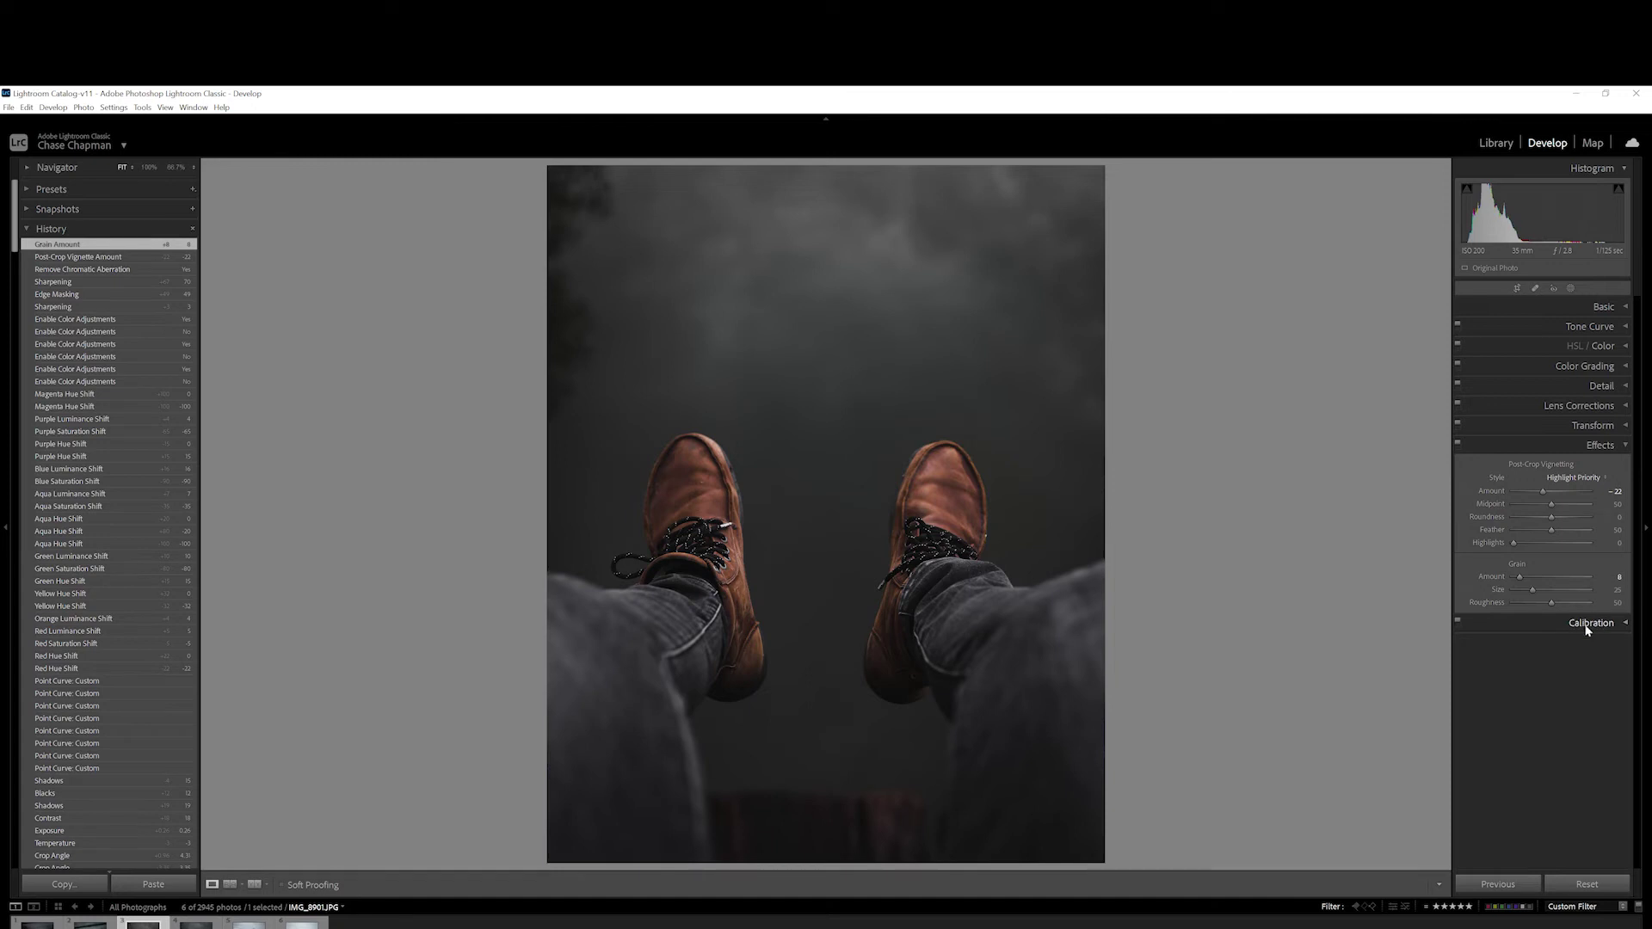
# Step: Raise the photo's overall exposure to +0.49
pyautogui.click(1593, 313)
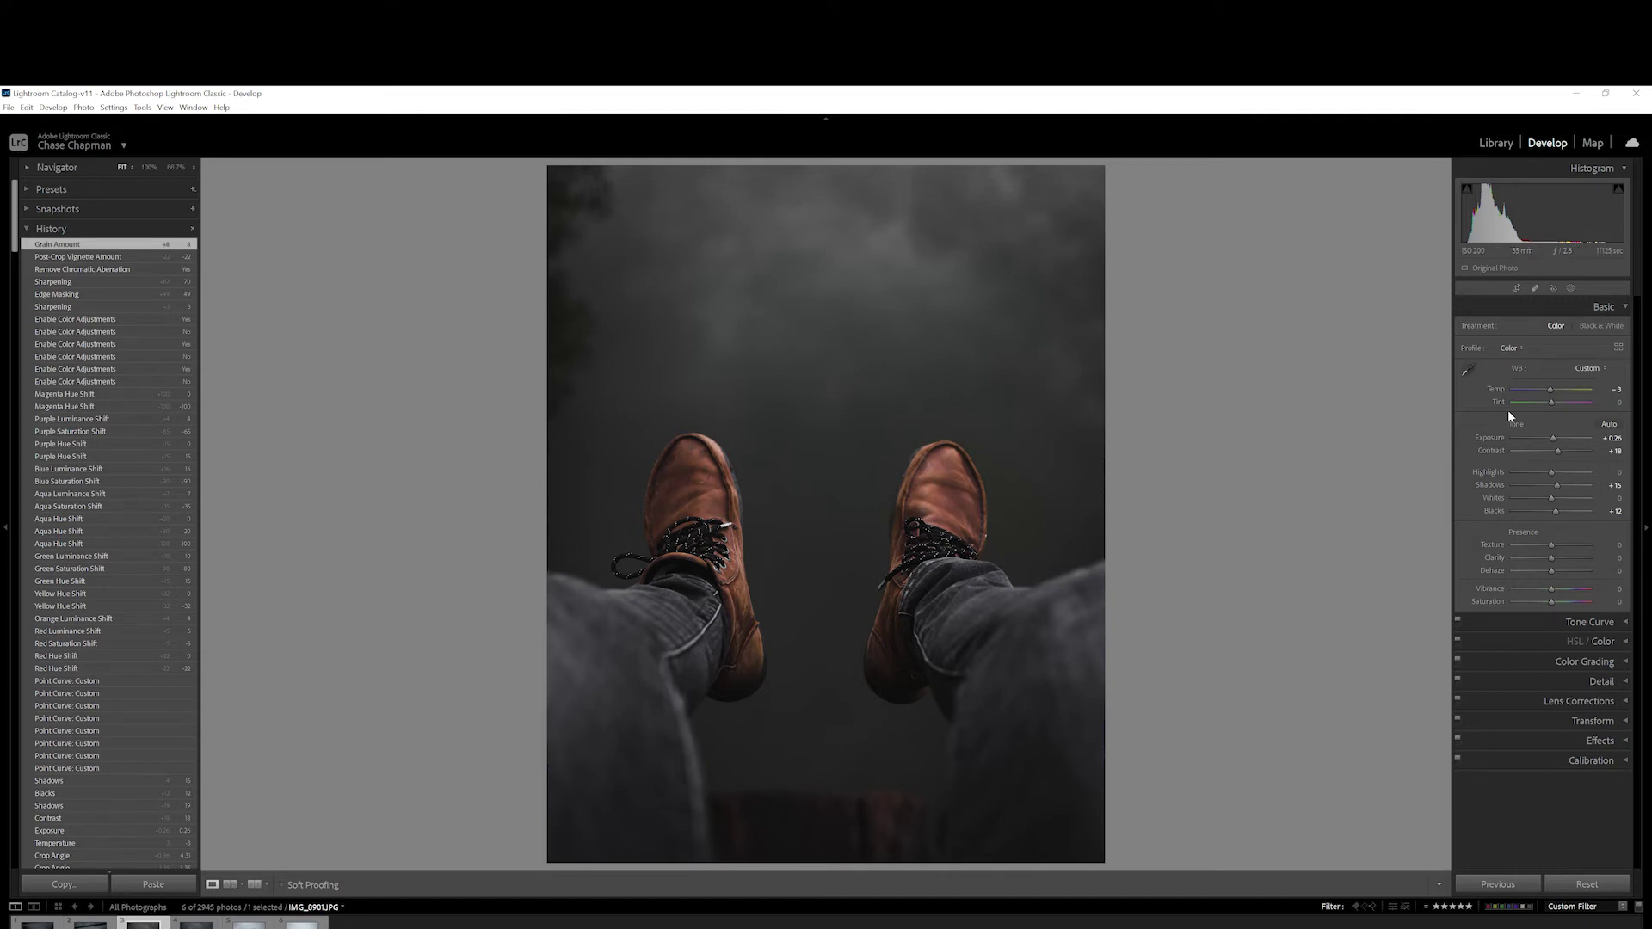
pyautogui.moveTo(1554, 442); pyautogui.dragTo(1554, 442)
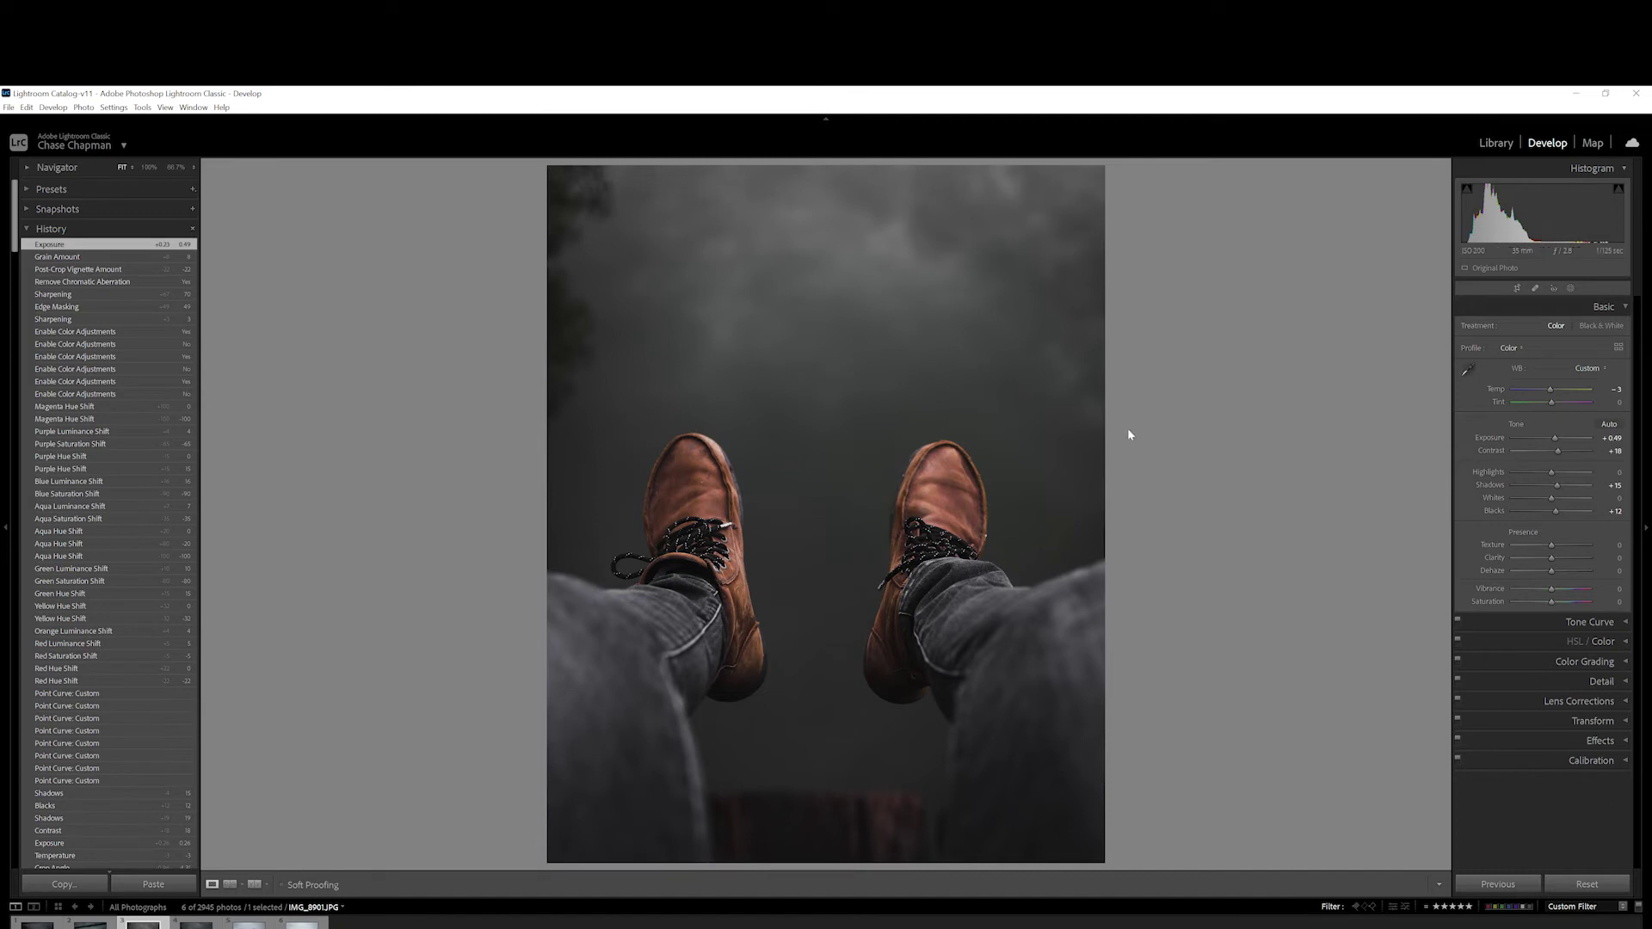
# Step: Straighten the crop to an angle of about 2.4 degrees, undo the further rotation past it, and apply the crop
pyautogui.click(1512, 289)
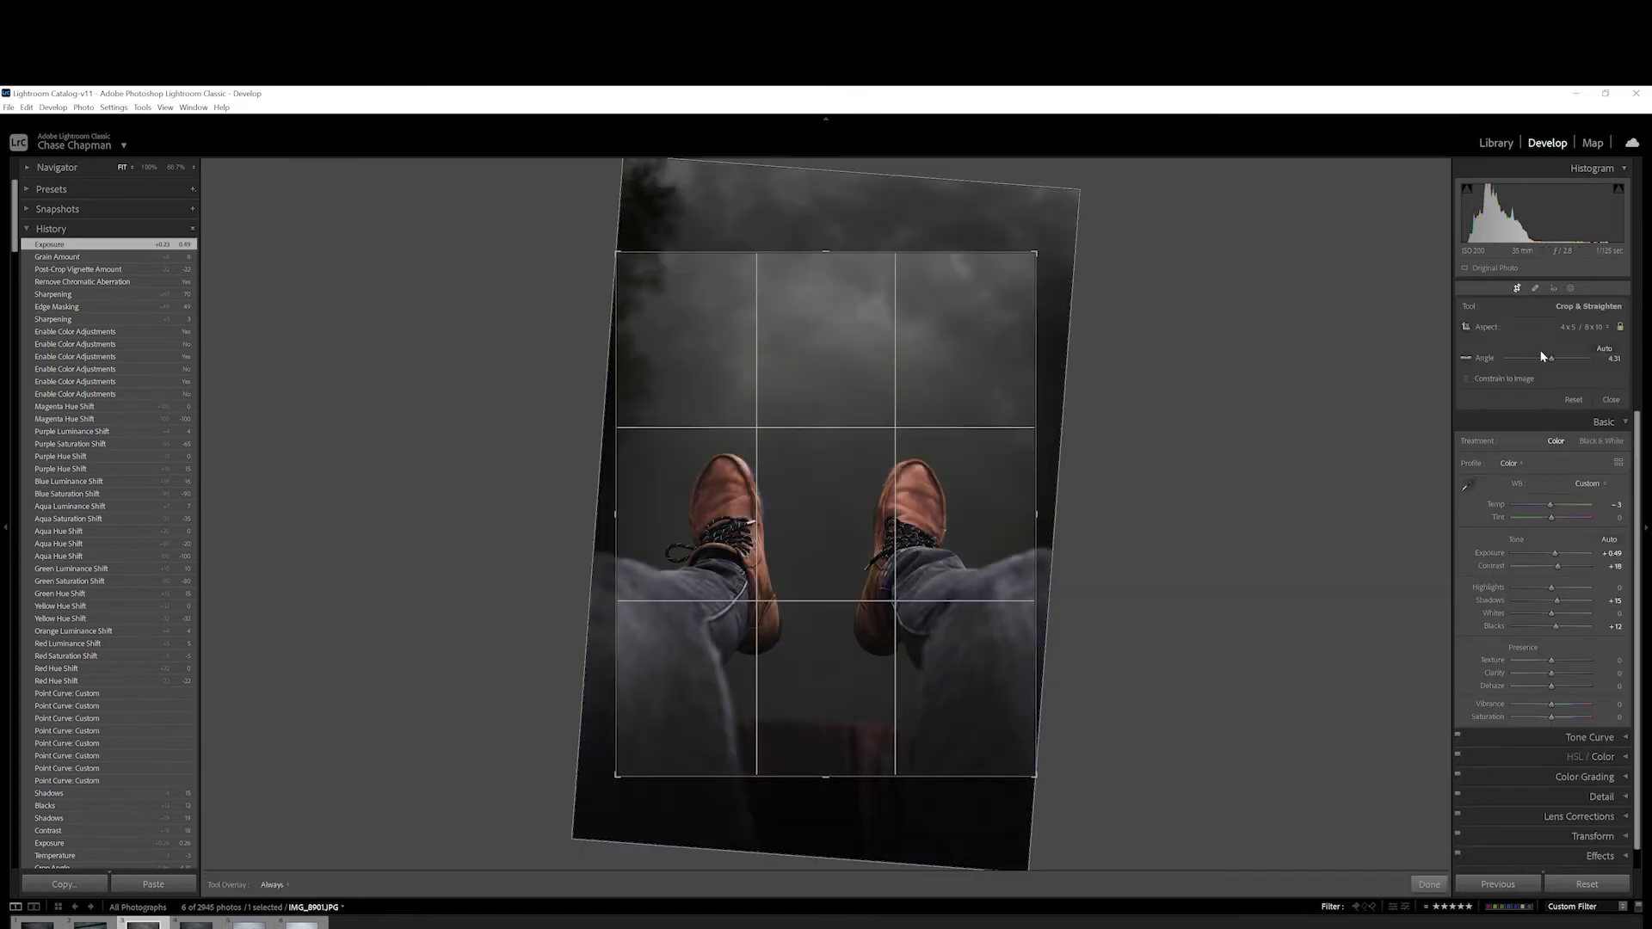
pyautogui.moveTo(1552, 361); pyautogui.dragTo(1548, 361)
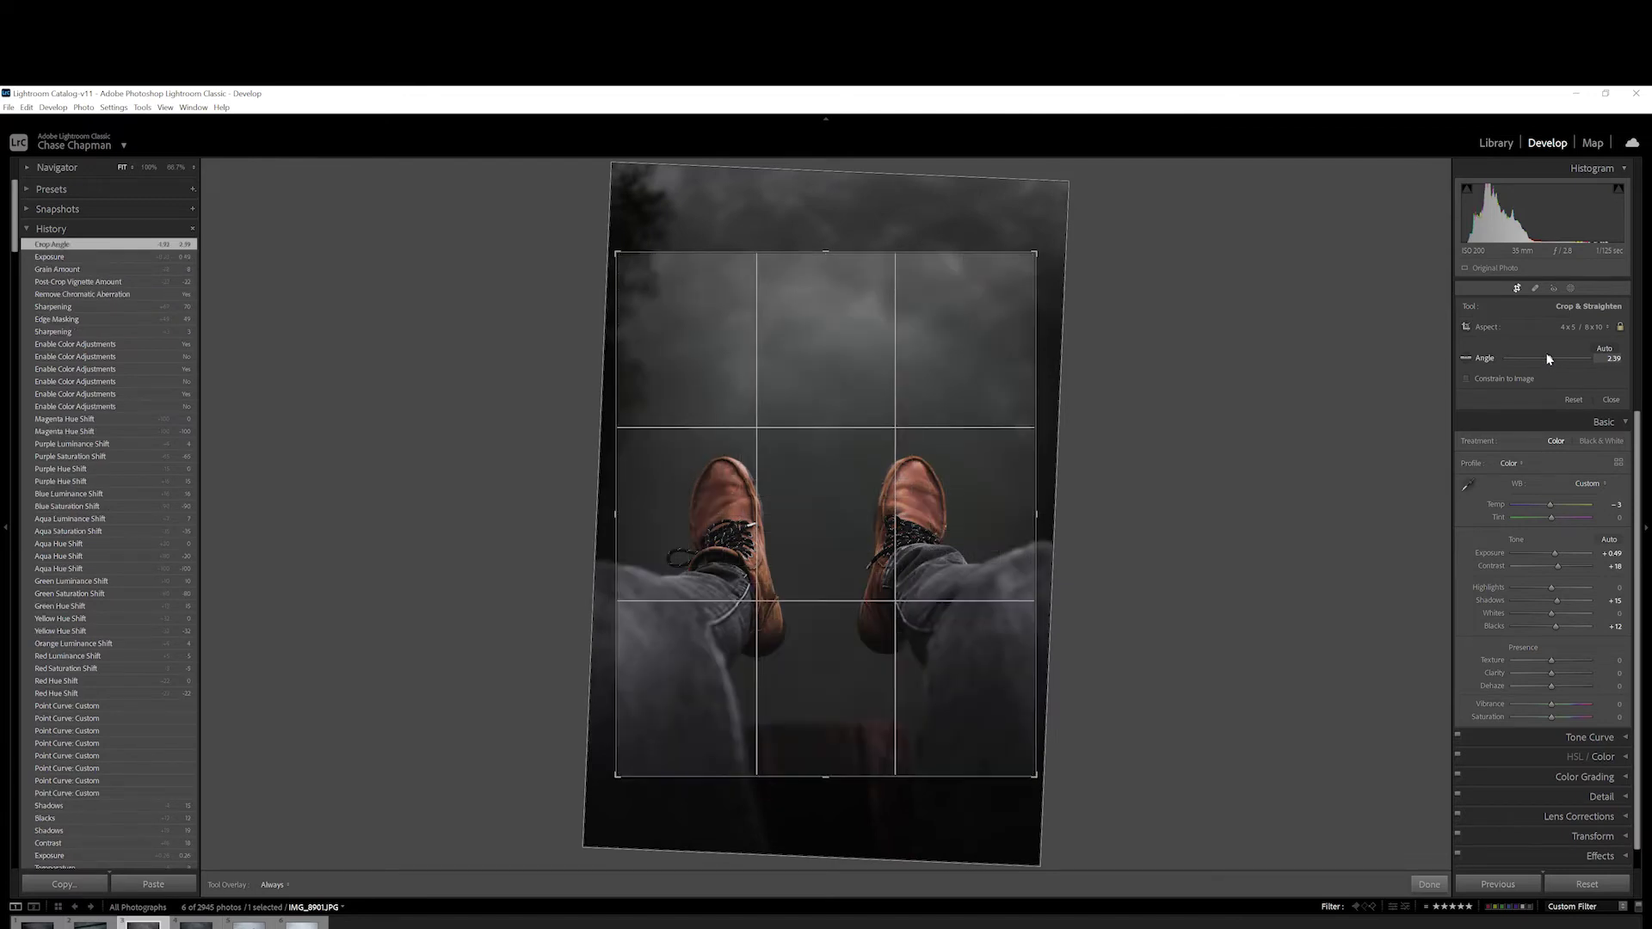
pyautogui.moveTo(1548, 355); pyautogui.dragTo(1546, 357)
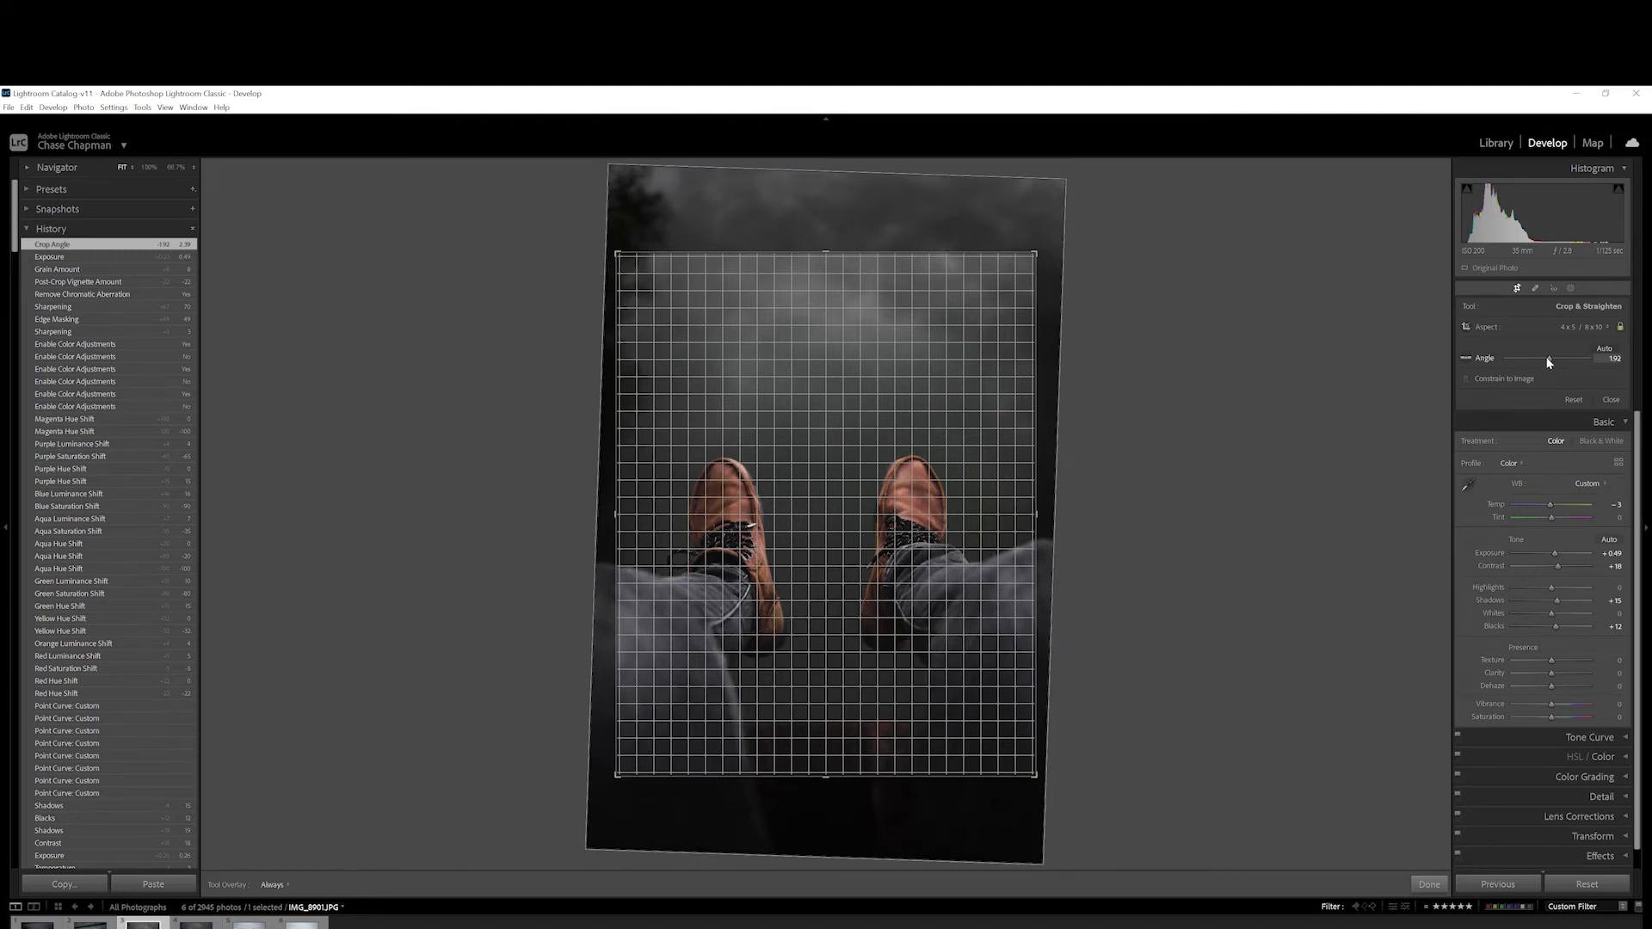
pyautogui.hotkey('ctrl', 'z')
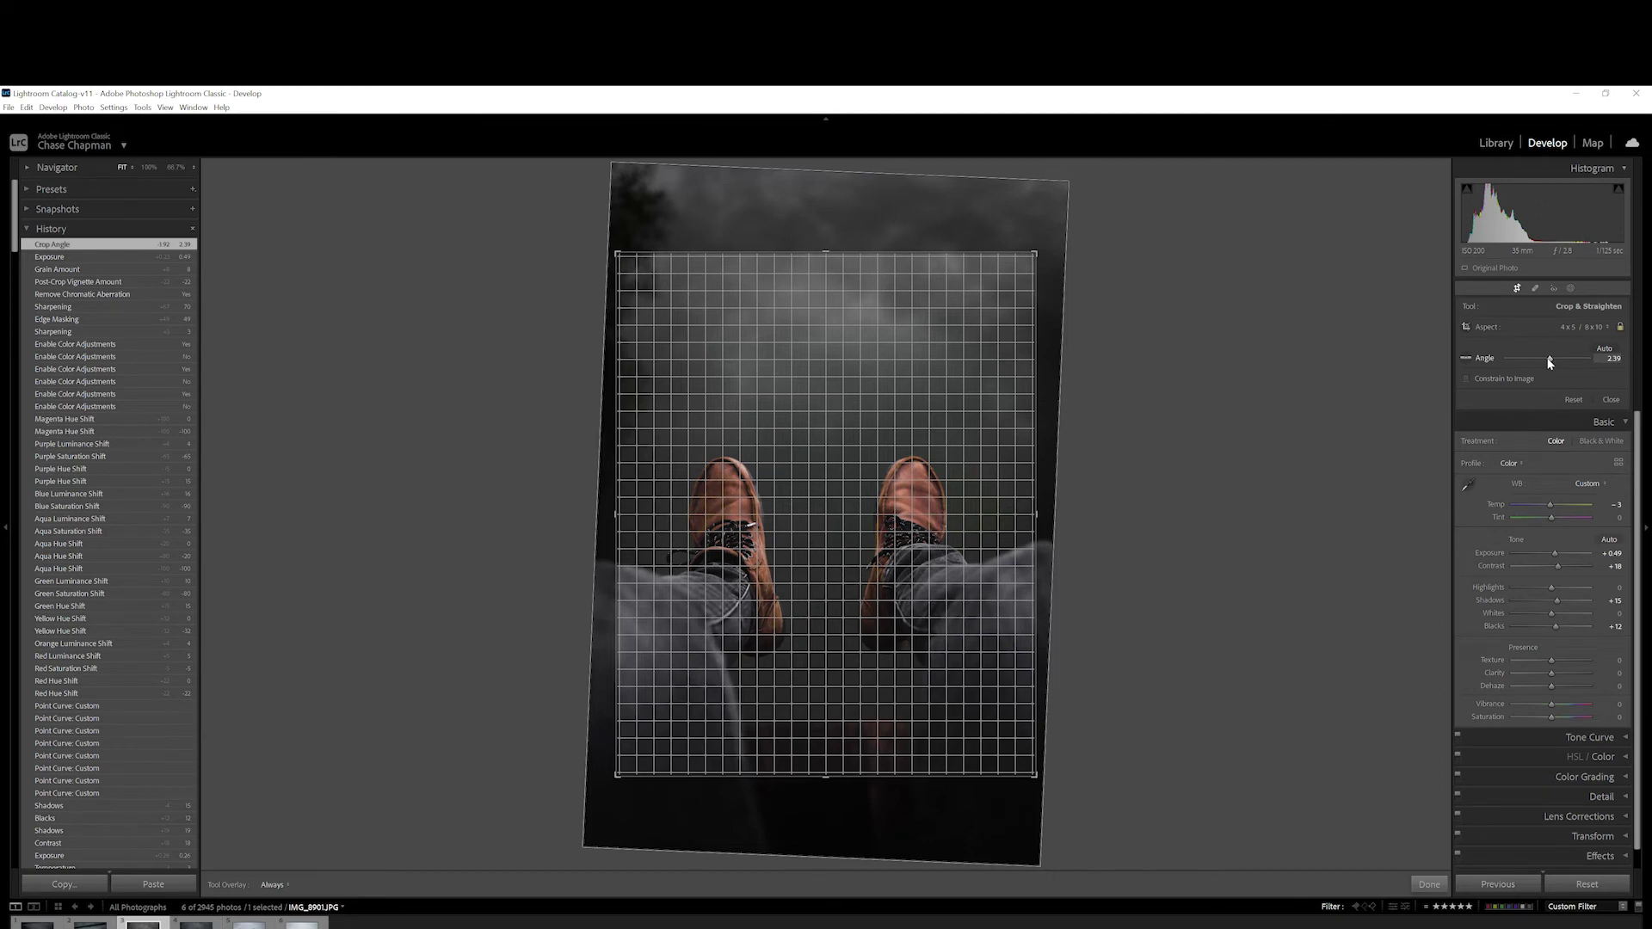
pyautogui.press('Return')
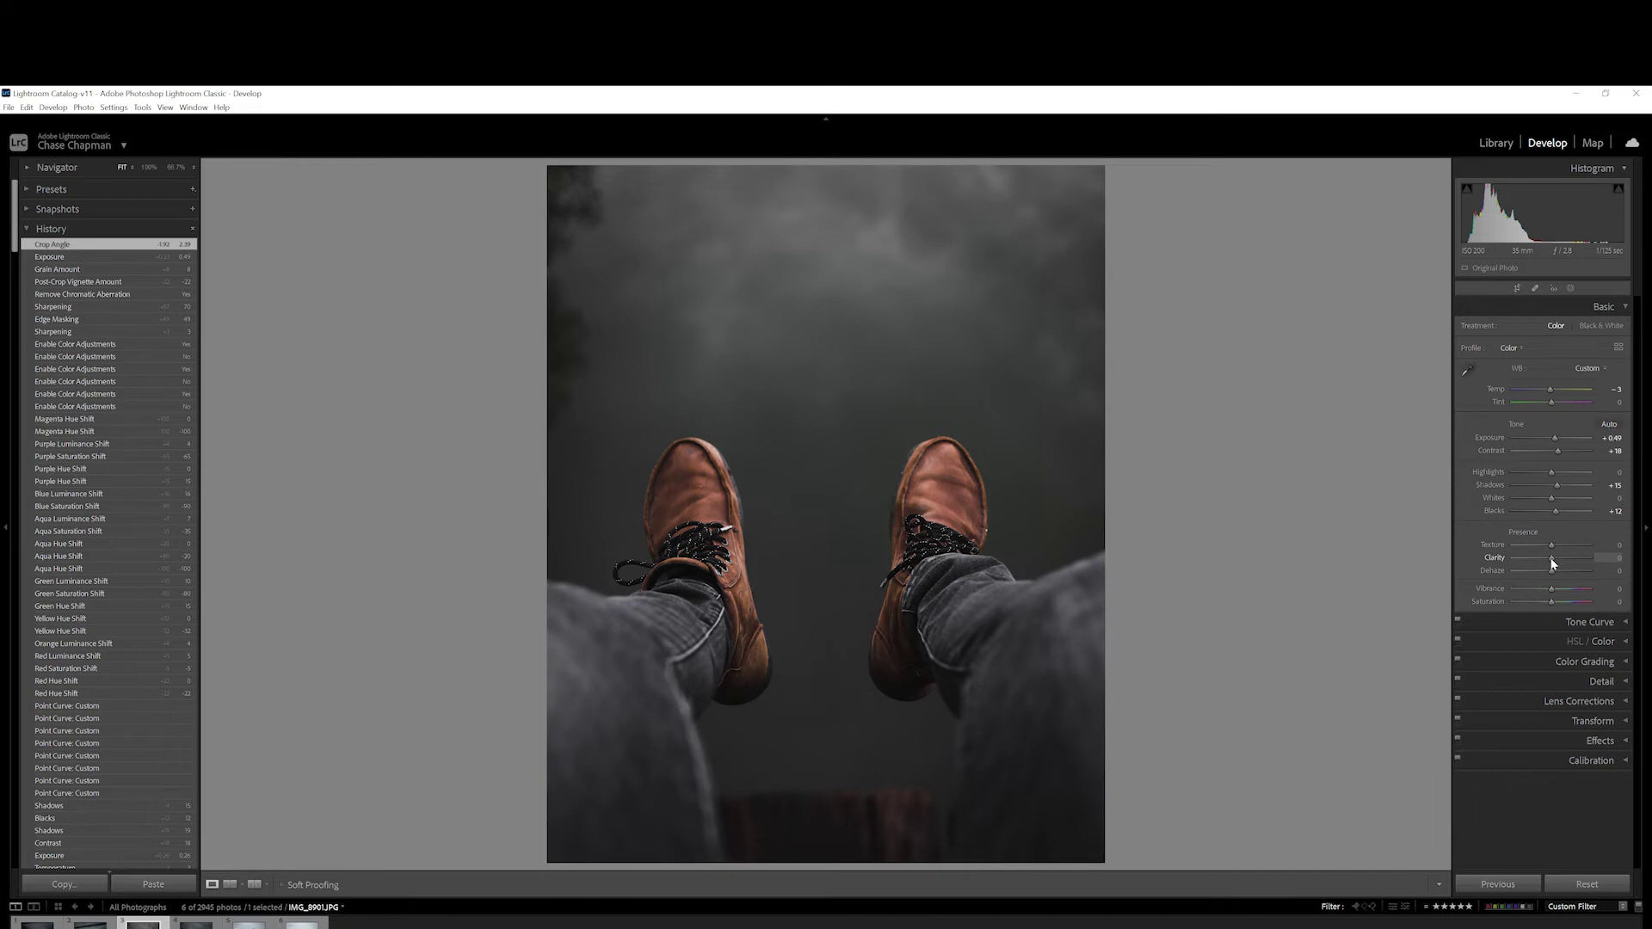
# Step: Set the presence adjustments to clarity +4, vibrance +7 and saturation -3
pyautogui.moveTo(1552, 557); pyautogui.dragTo(1556, 558)
pyautogui.moveTo(1552, 558); pyautogui.dragTo(1553, 557)
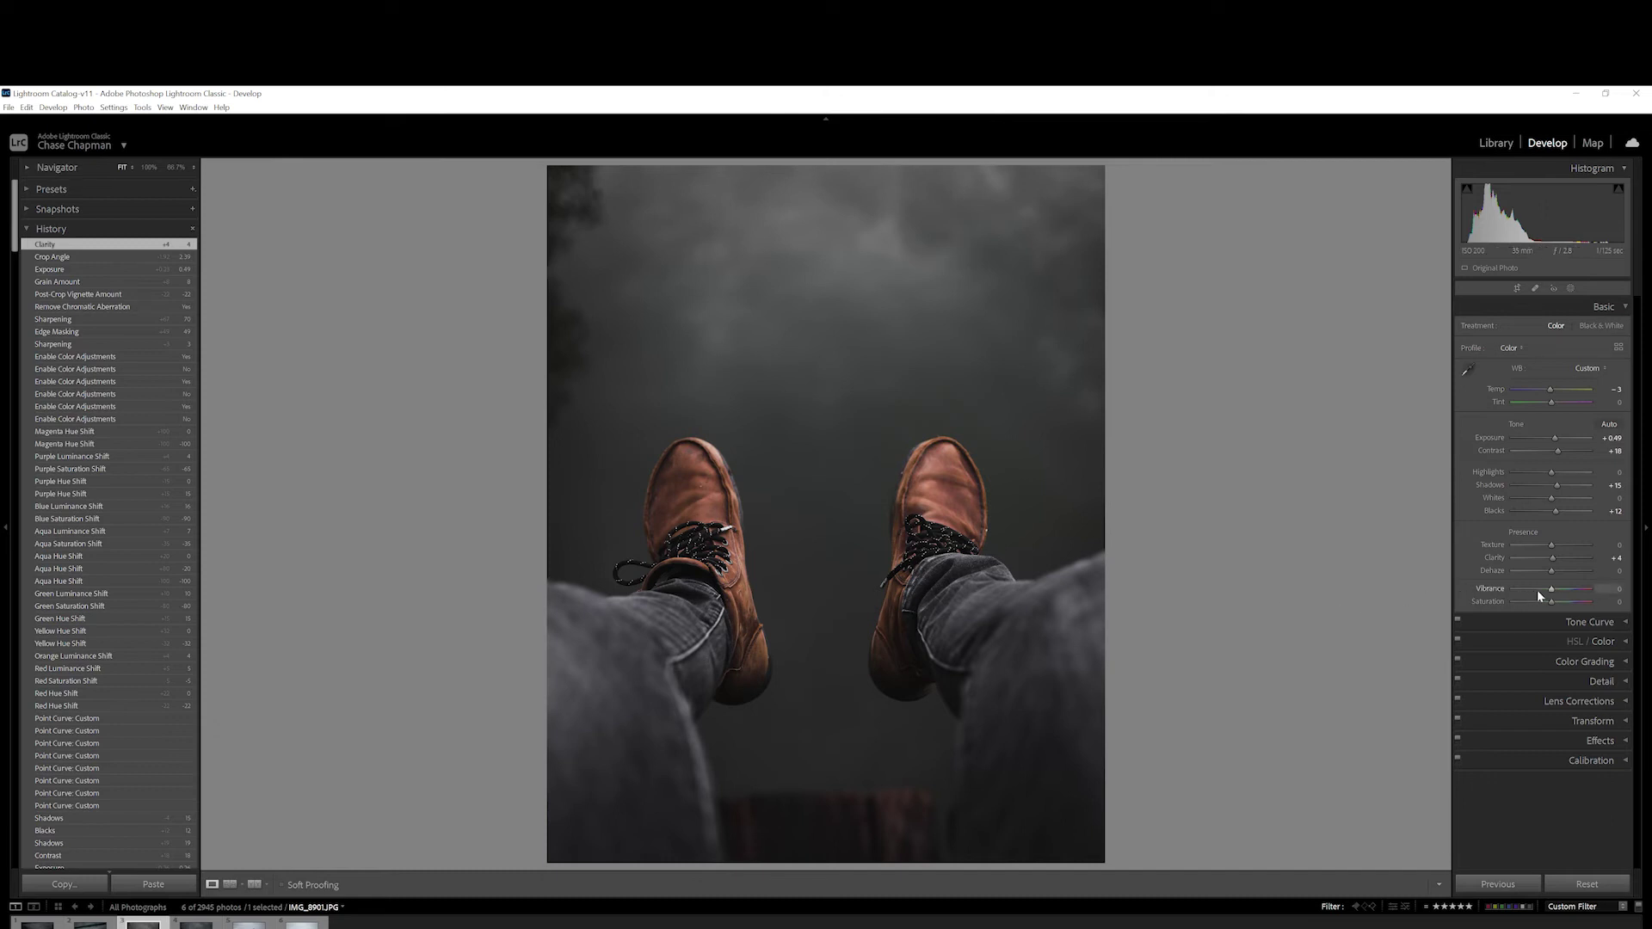
pyautogui.moveTo(1551, 588); pyautogui.dragTo(1554, 588)
pyautogui.moveTo(1554, 590); pyautogui.dragTo(1554, 591)
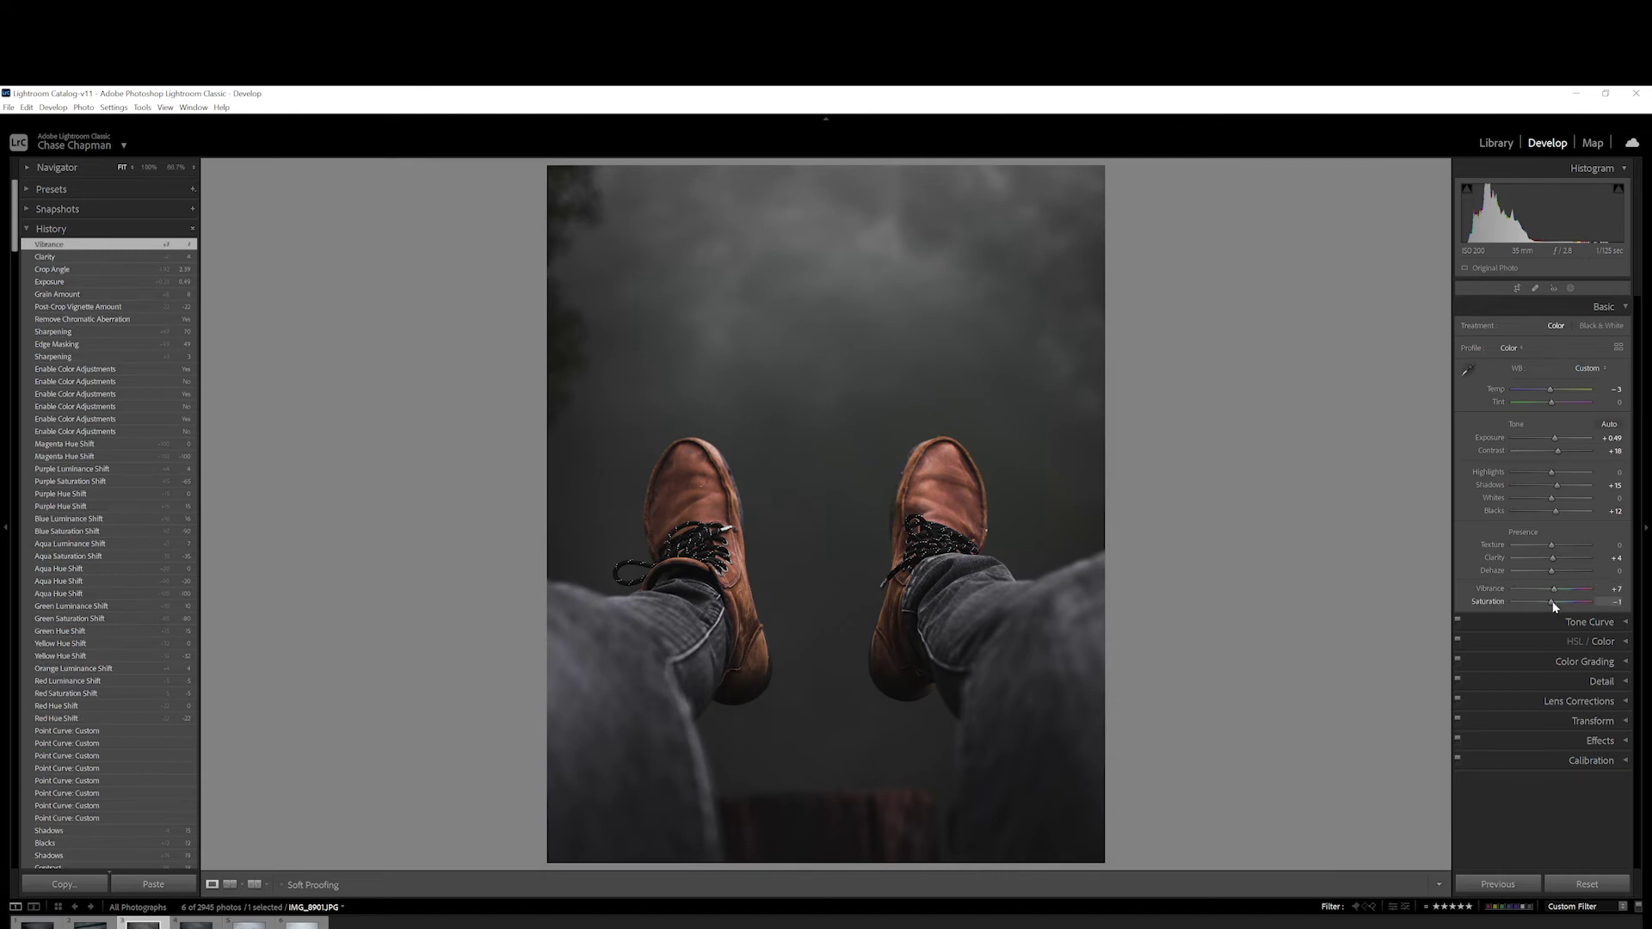
pyautogui.moveTo(1553, 605); pyautogui.dragTo(1552, 605)
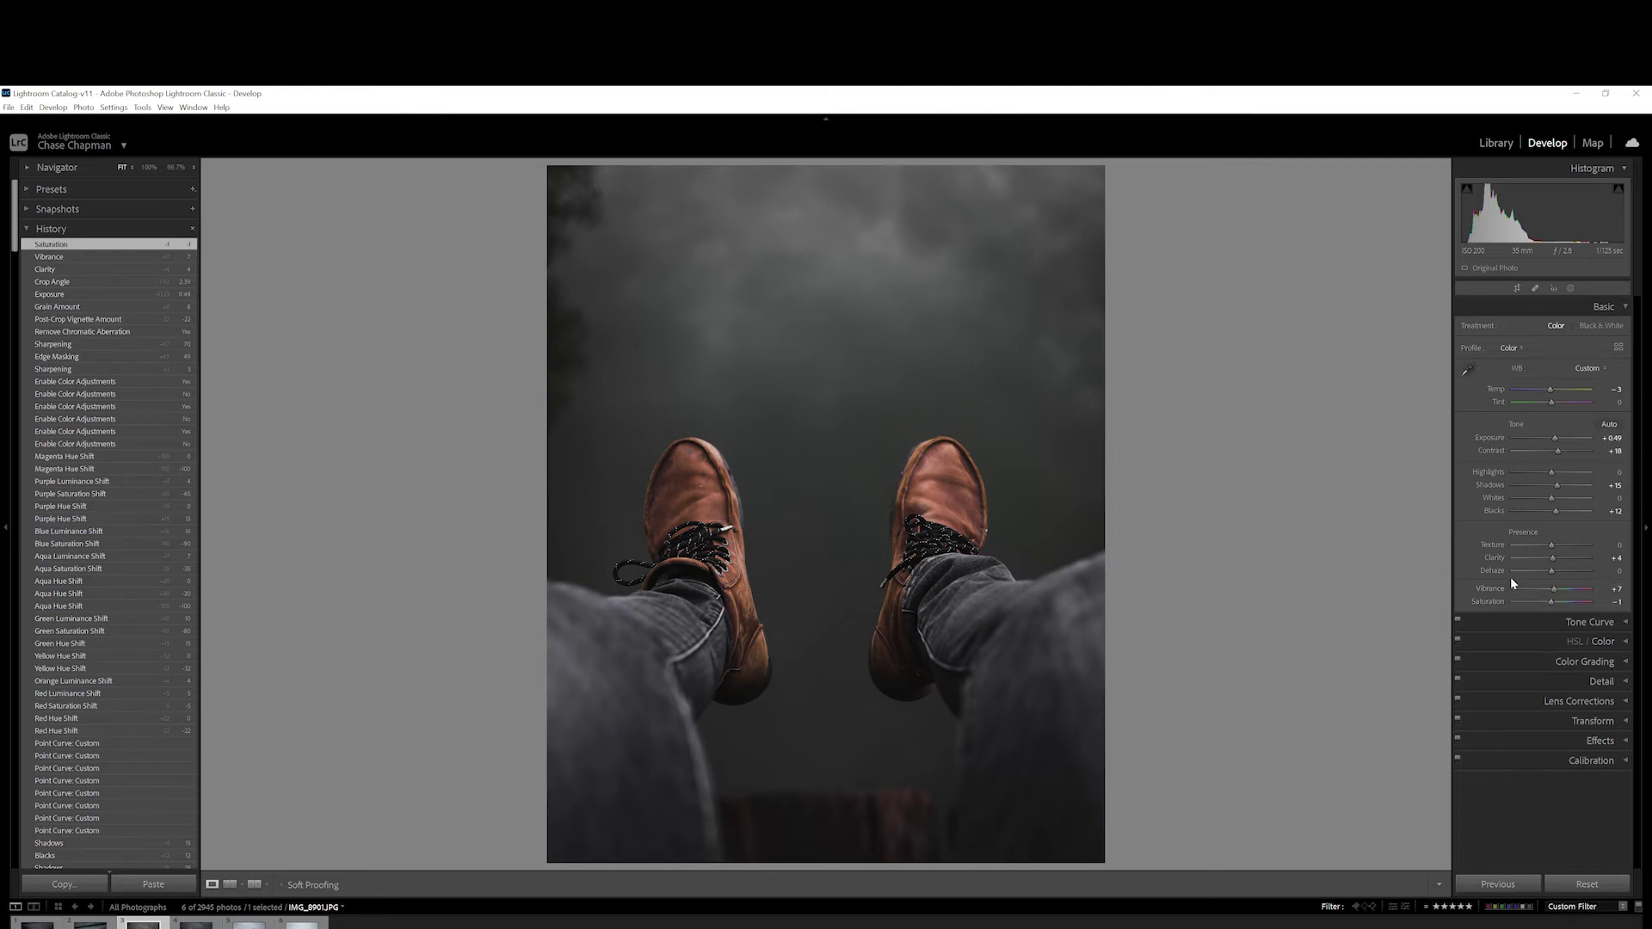
pyautogui.moveTo(1552, 607); pyautogui.dragTo(1550, 603)
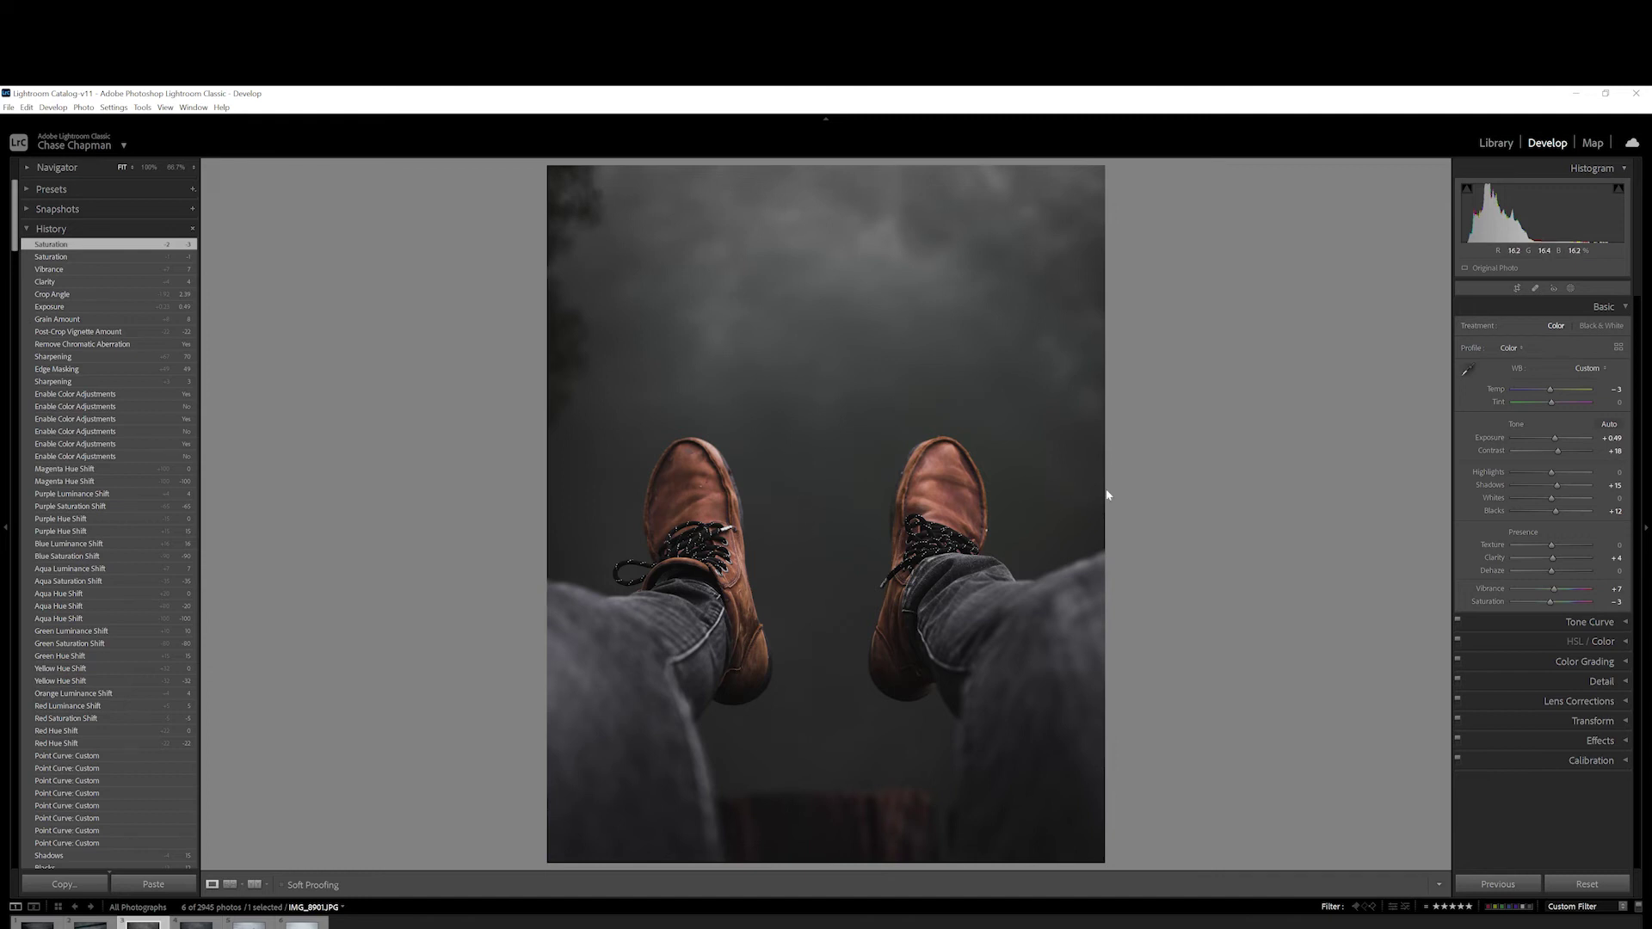
# Step: Color grade the shadows with a faint blue tint, lowering the shadow saturation to about 7
pyautogui.click(1588, 663)
pyautogui.click(1495, 567)
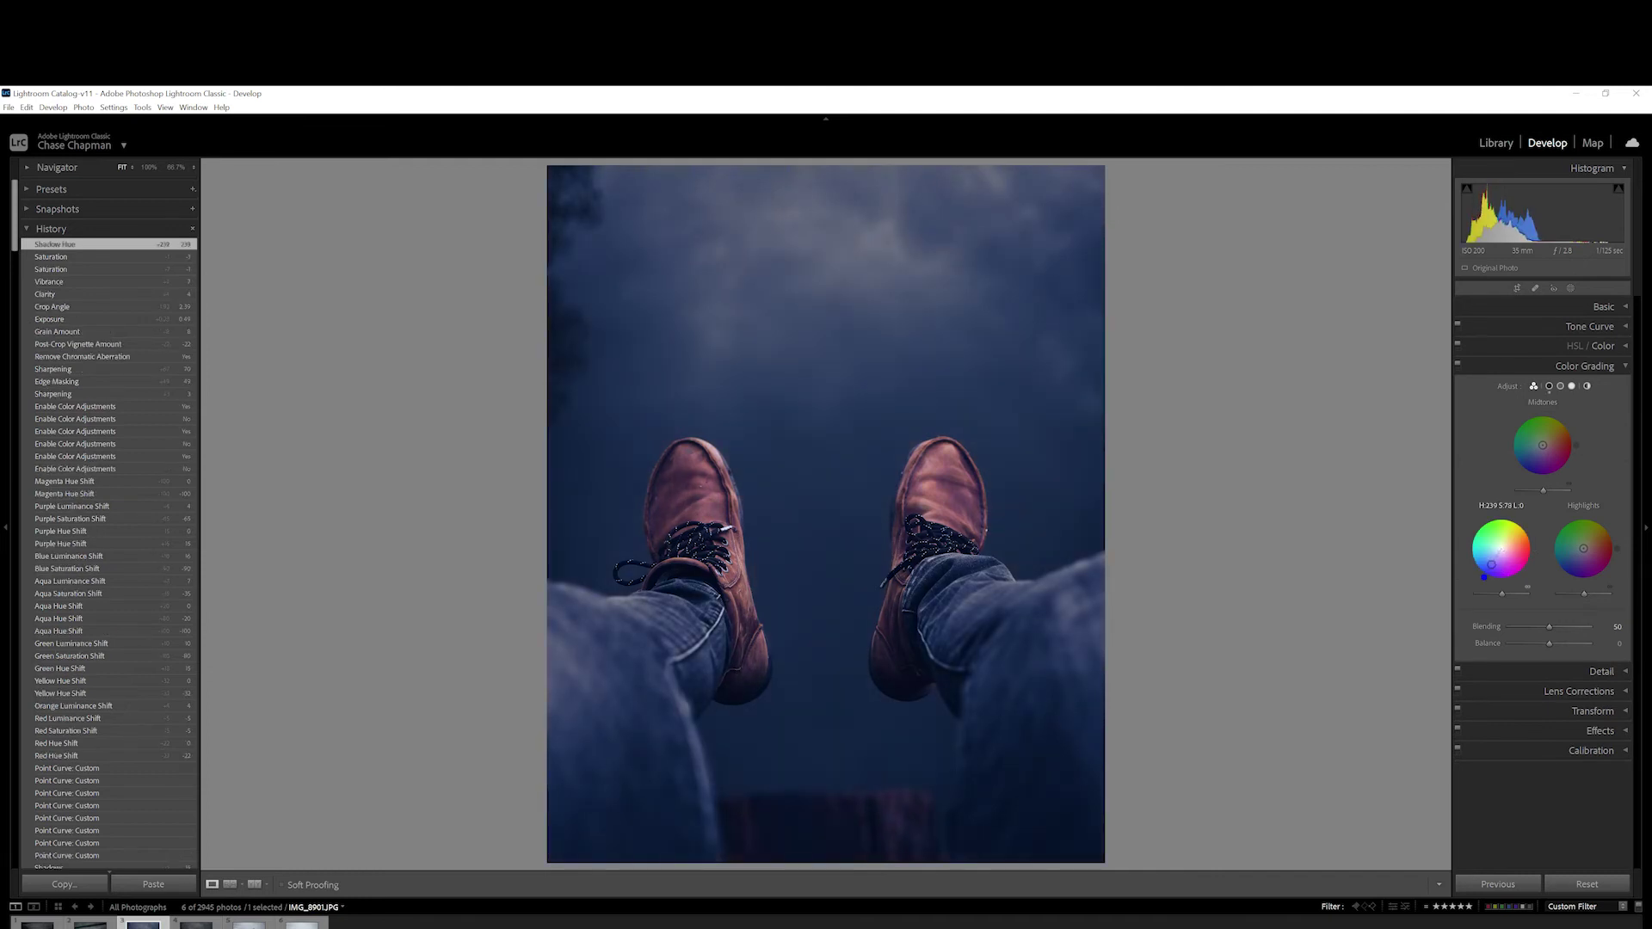
pyautogui.moveTo(1491, 566)
pyautogui.mouseDown()
pyautogui.moveTo(1484, 578)
pyautogui.moveTo(1499, 552)
pyautogui.mouseUp()
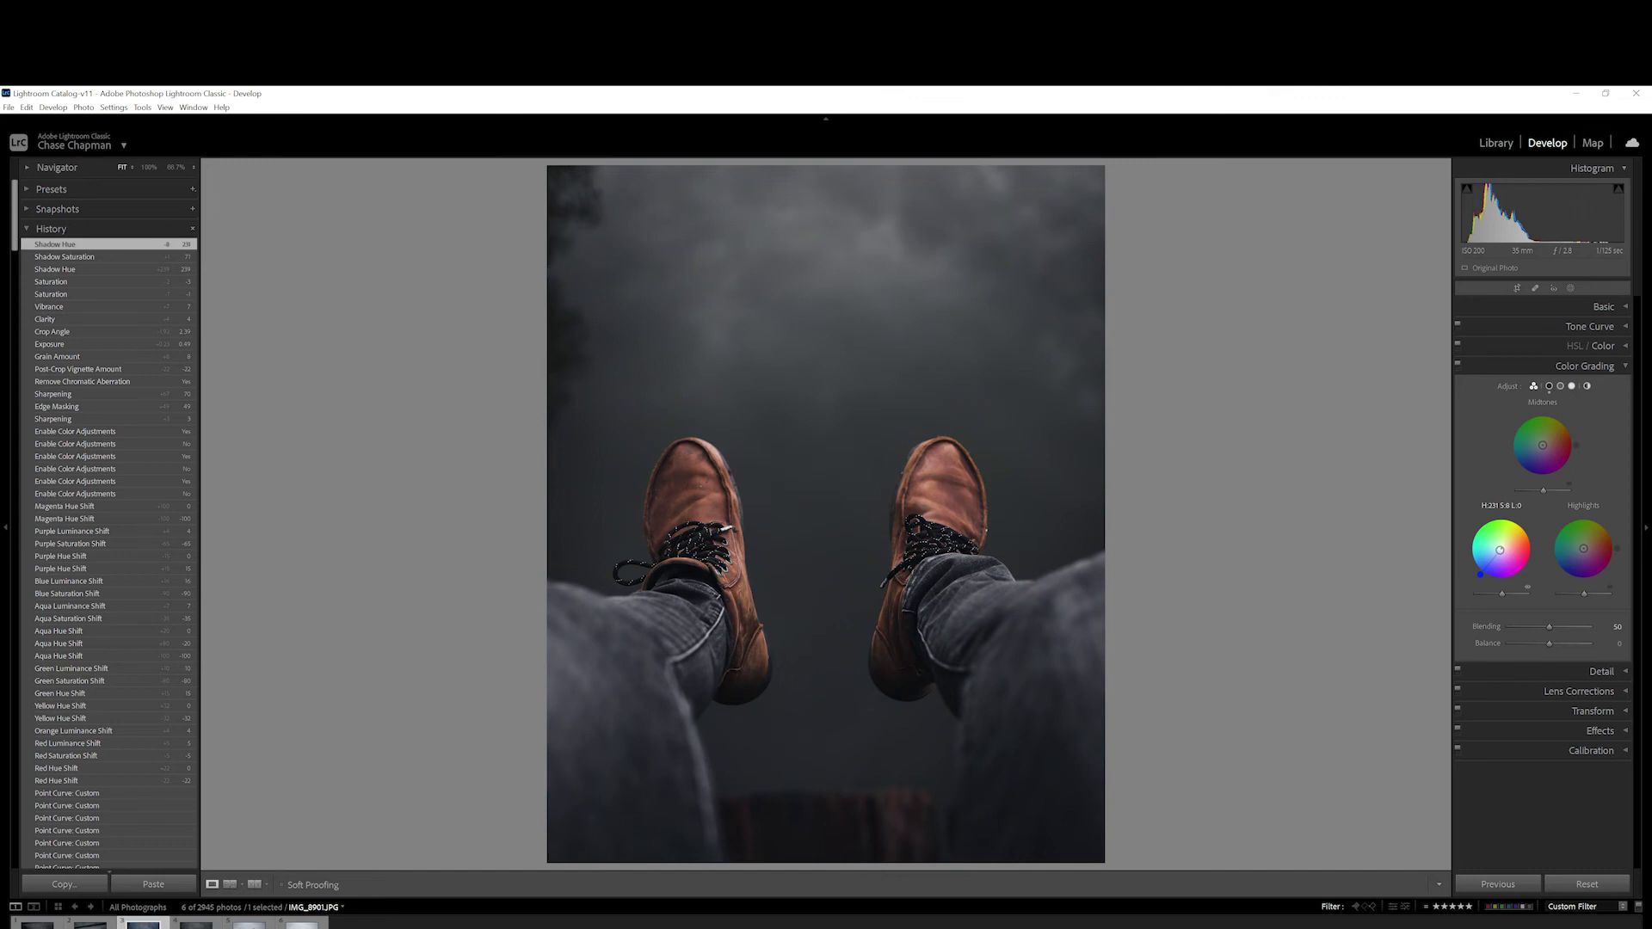
pyautogui.moveTo(1499, 549); pyautogui.dragTo(1500, 550)
# Step: Color grade the highlights with a faint blue tint at a saturation of about 7
pyautogui.click(1572, 565)
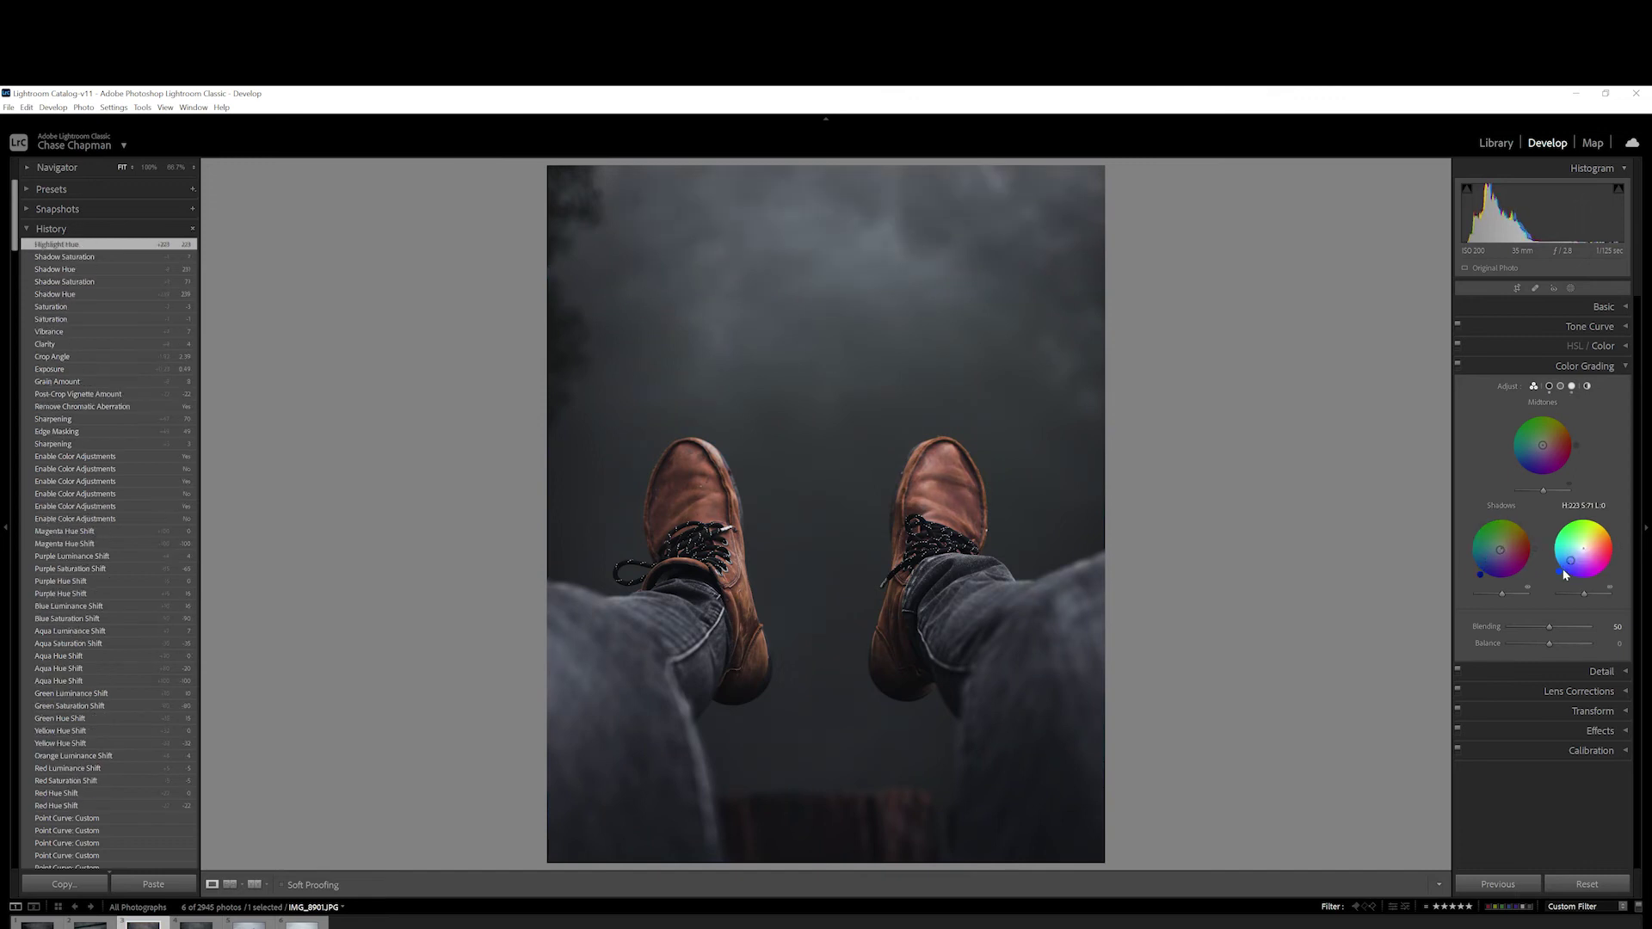
pyautogui.moveTo(1563, 568); pyautogui.dragTo(1573, 563)
pyautogui.moveTo(1570, 559); pyautogui.dragTo(1583, 548)
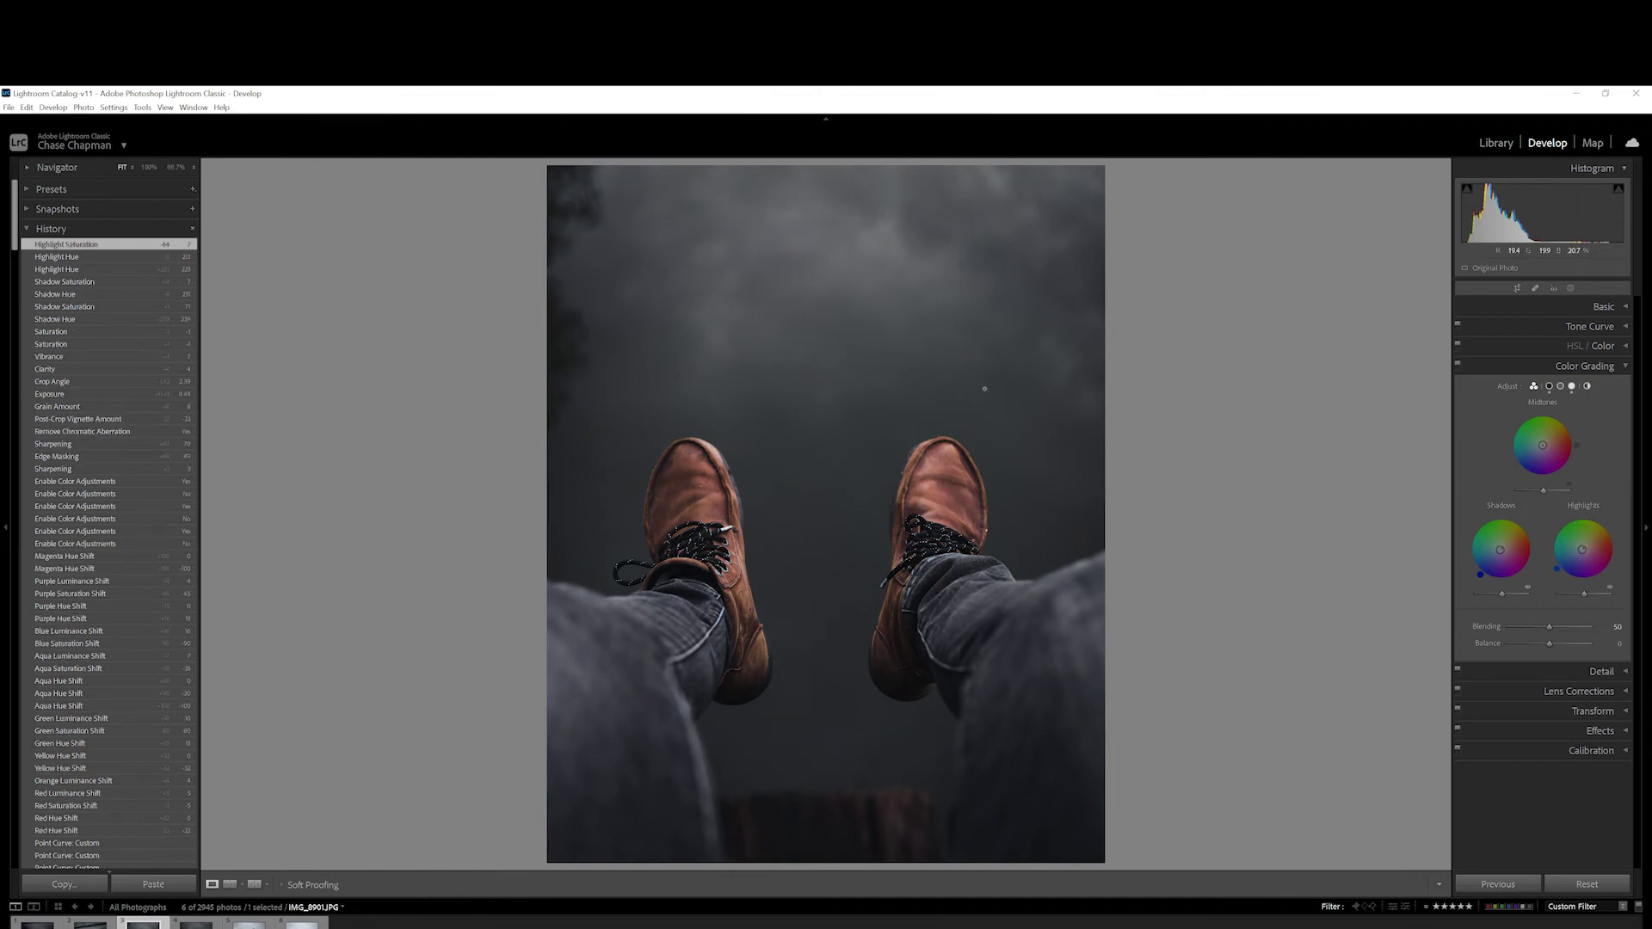
# Step: Toggle the color grading off and on to compare its effect, leaving it enabled
pyautogui.click(1458, 364)
pyautogui.click(1458, 364)
pyautogui.click(1458, 364)
pyautogui.click(1458, 364)
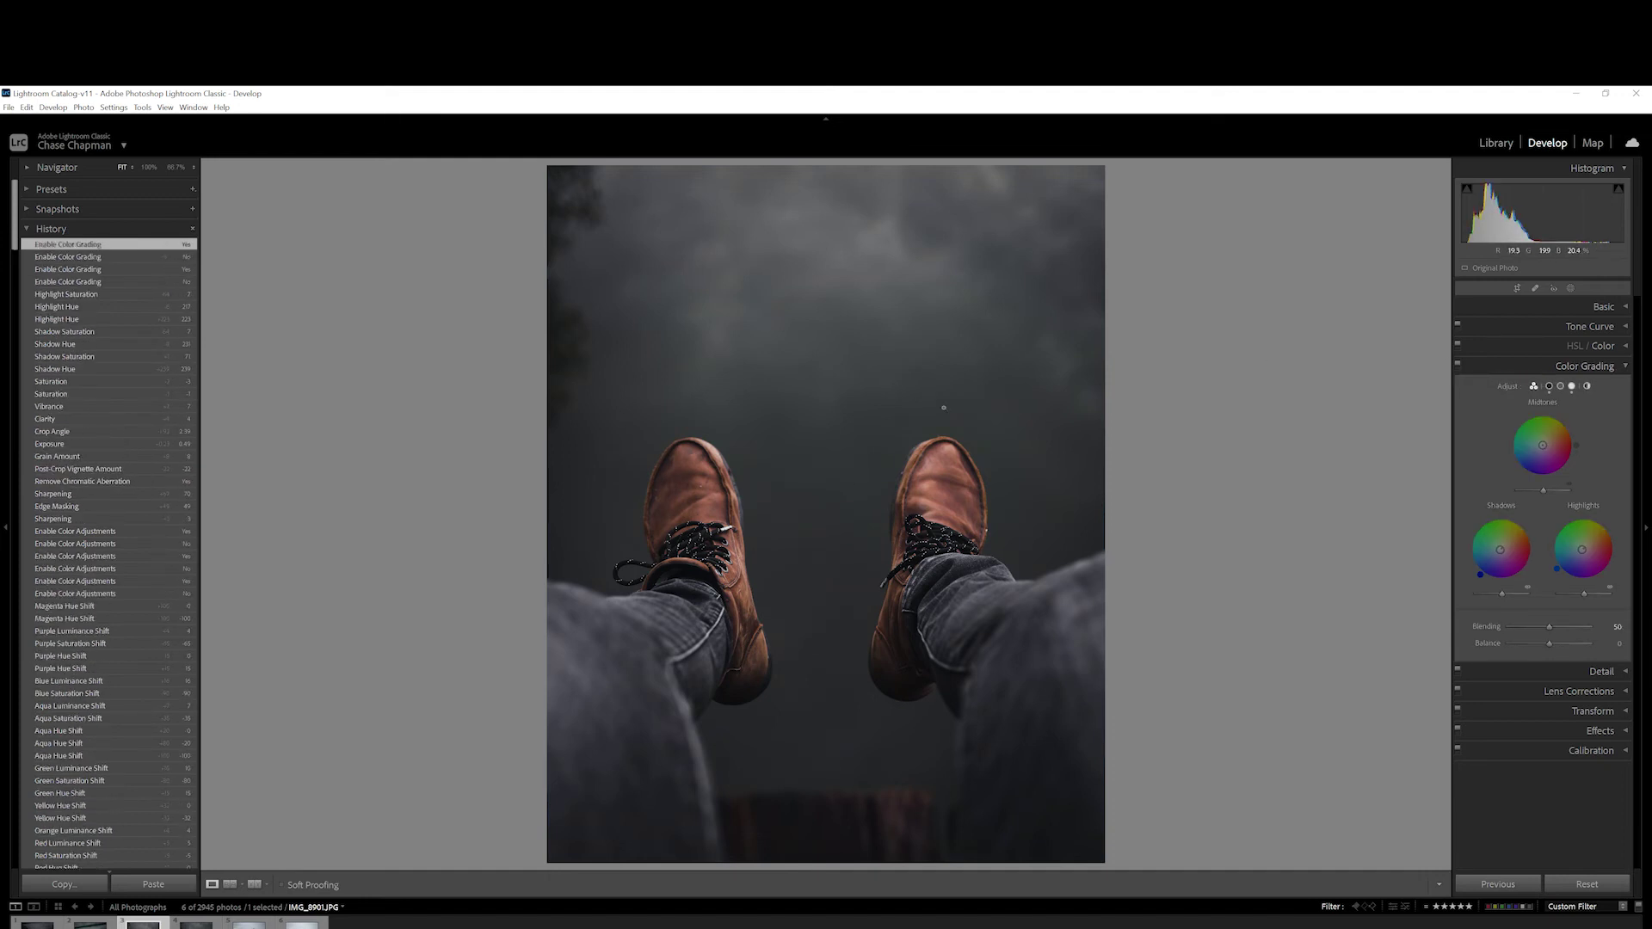
pyautogui.click(1459, 367)
pyautogui.click(1458, 367)
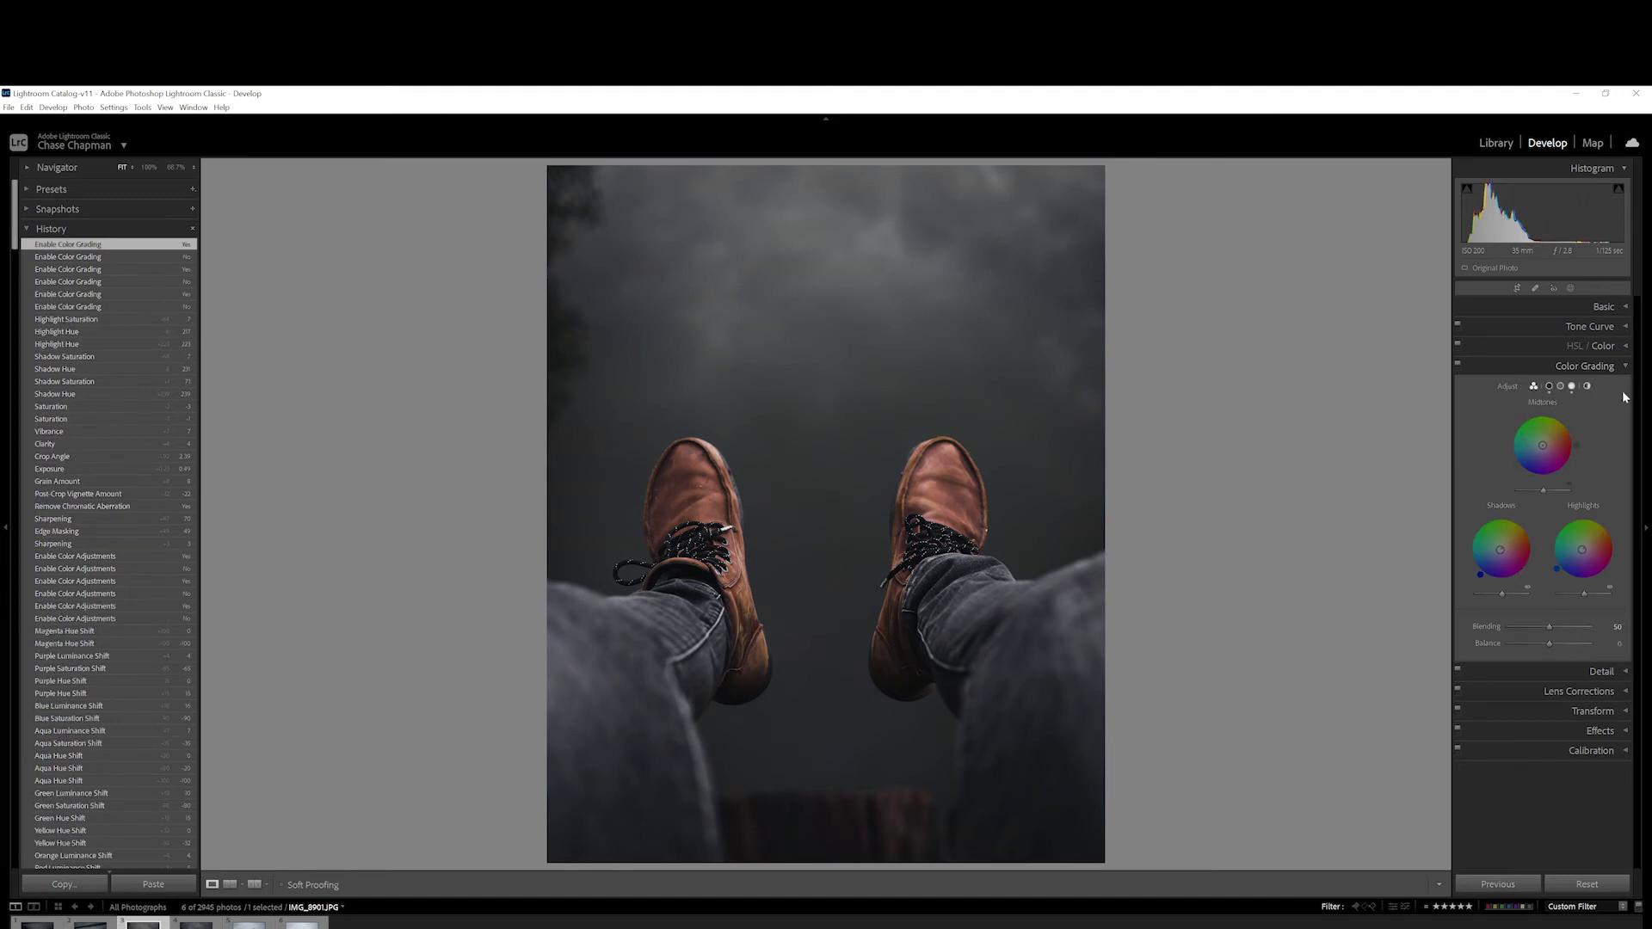
pyautogui.click(1622, 367)
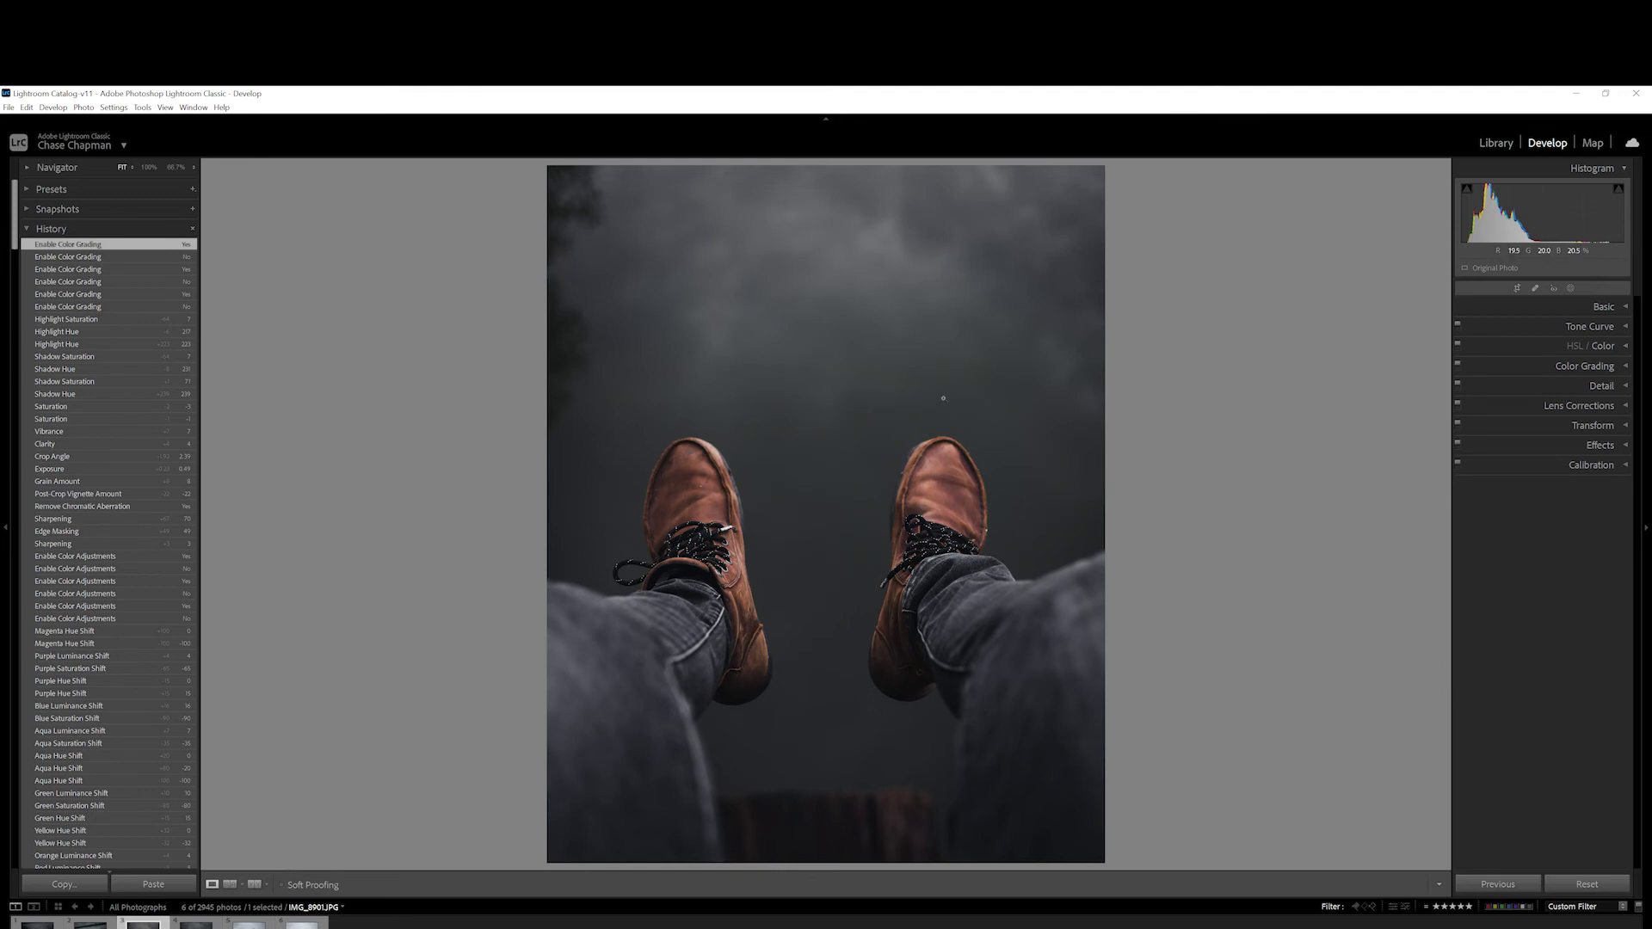
# Step: Shift the camera calibration shadow tint toward magenta to about +60
pyautogui.click(1588, 467)
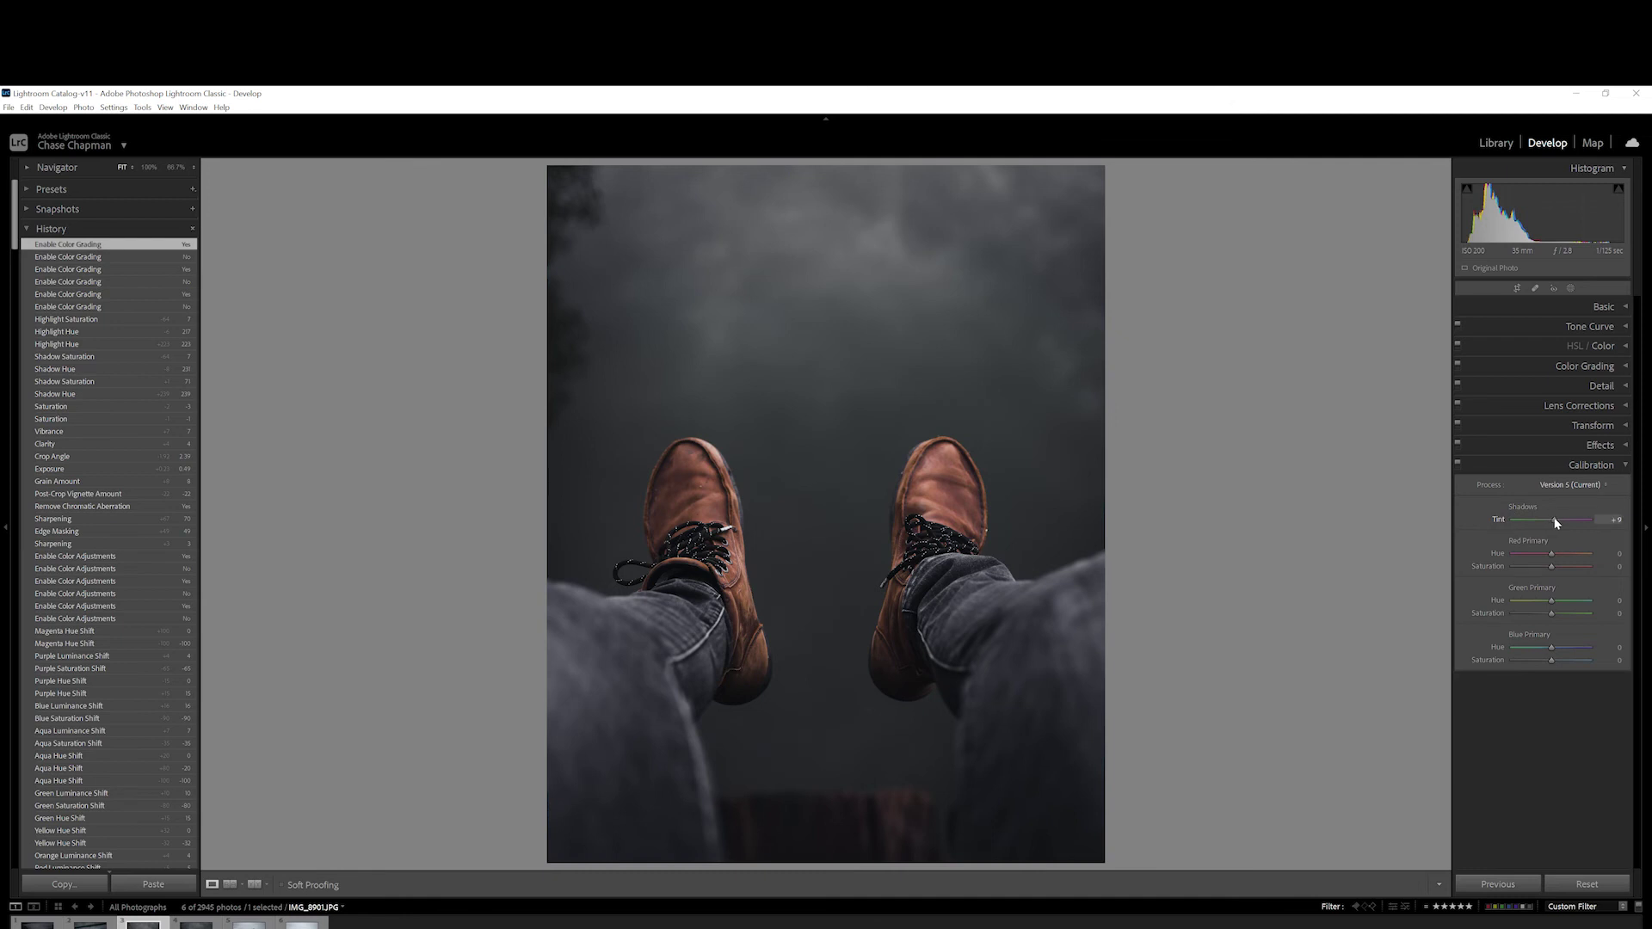
pyautogui.moveTo(1587, 520)
pyautogui.mouseDown()
pyautogui.moveTo(1606, 520)
pyautogui.moveTo(1575, 523)
pyautogui.mouseUp()
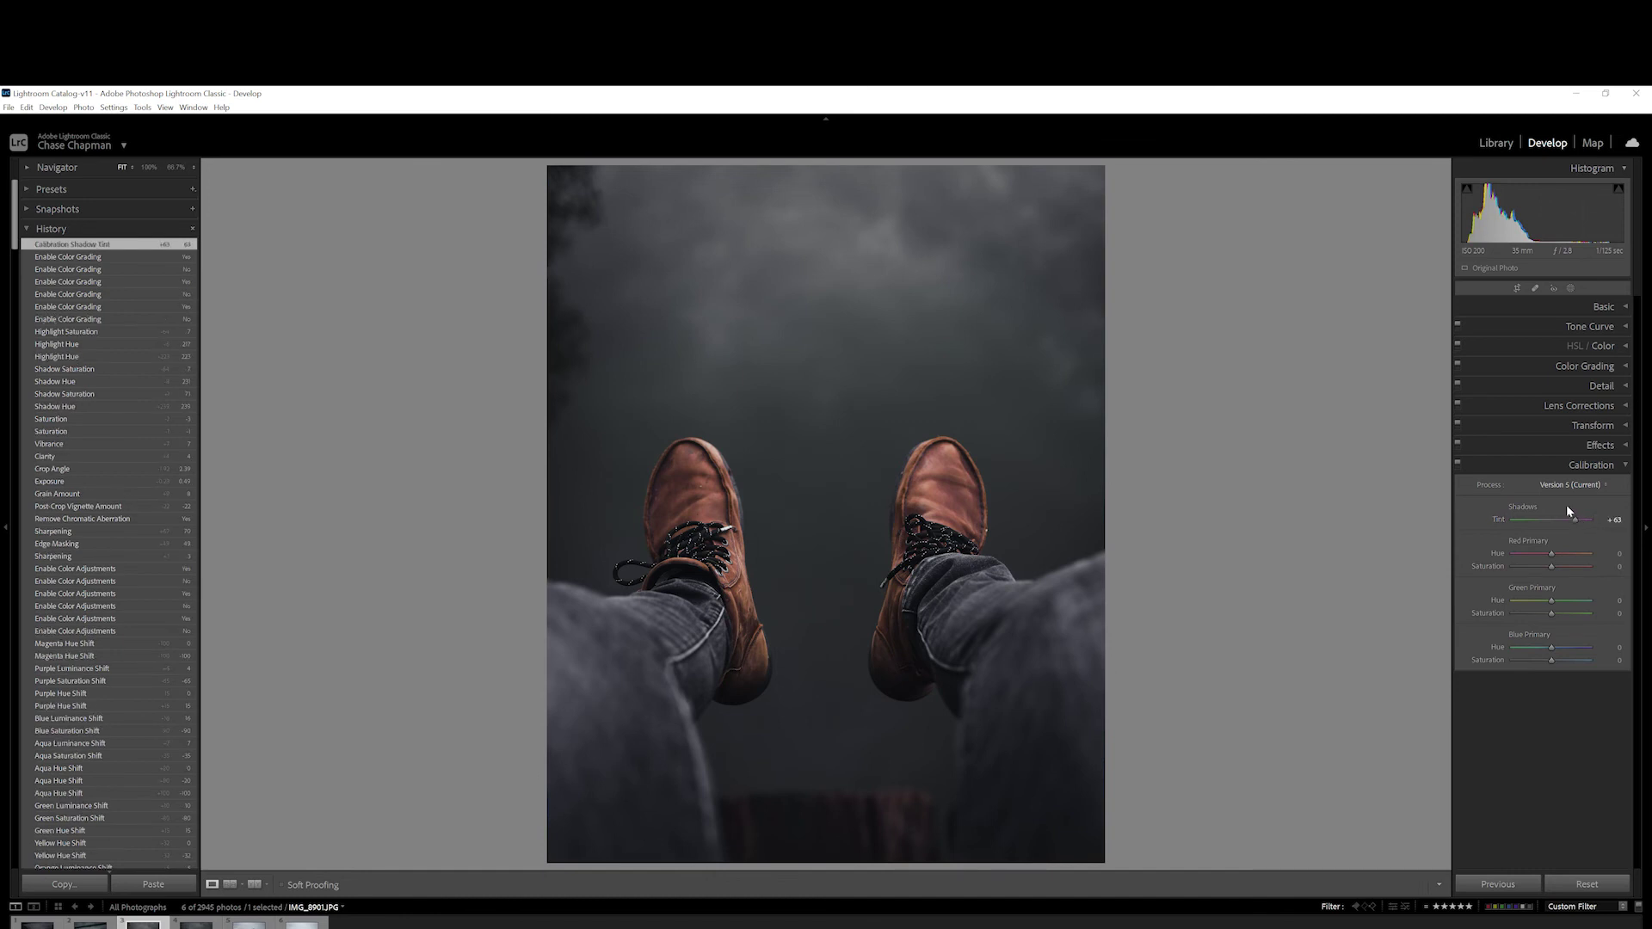
# Step: Toggle the calibration adjustment off and on to compare the photo with and without it, leaving it enabled
pyautogui.click(1458, 466)
pyautogui.click(1457, 465)
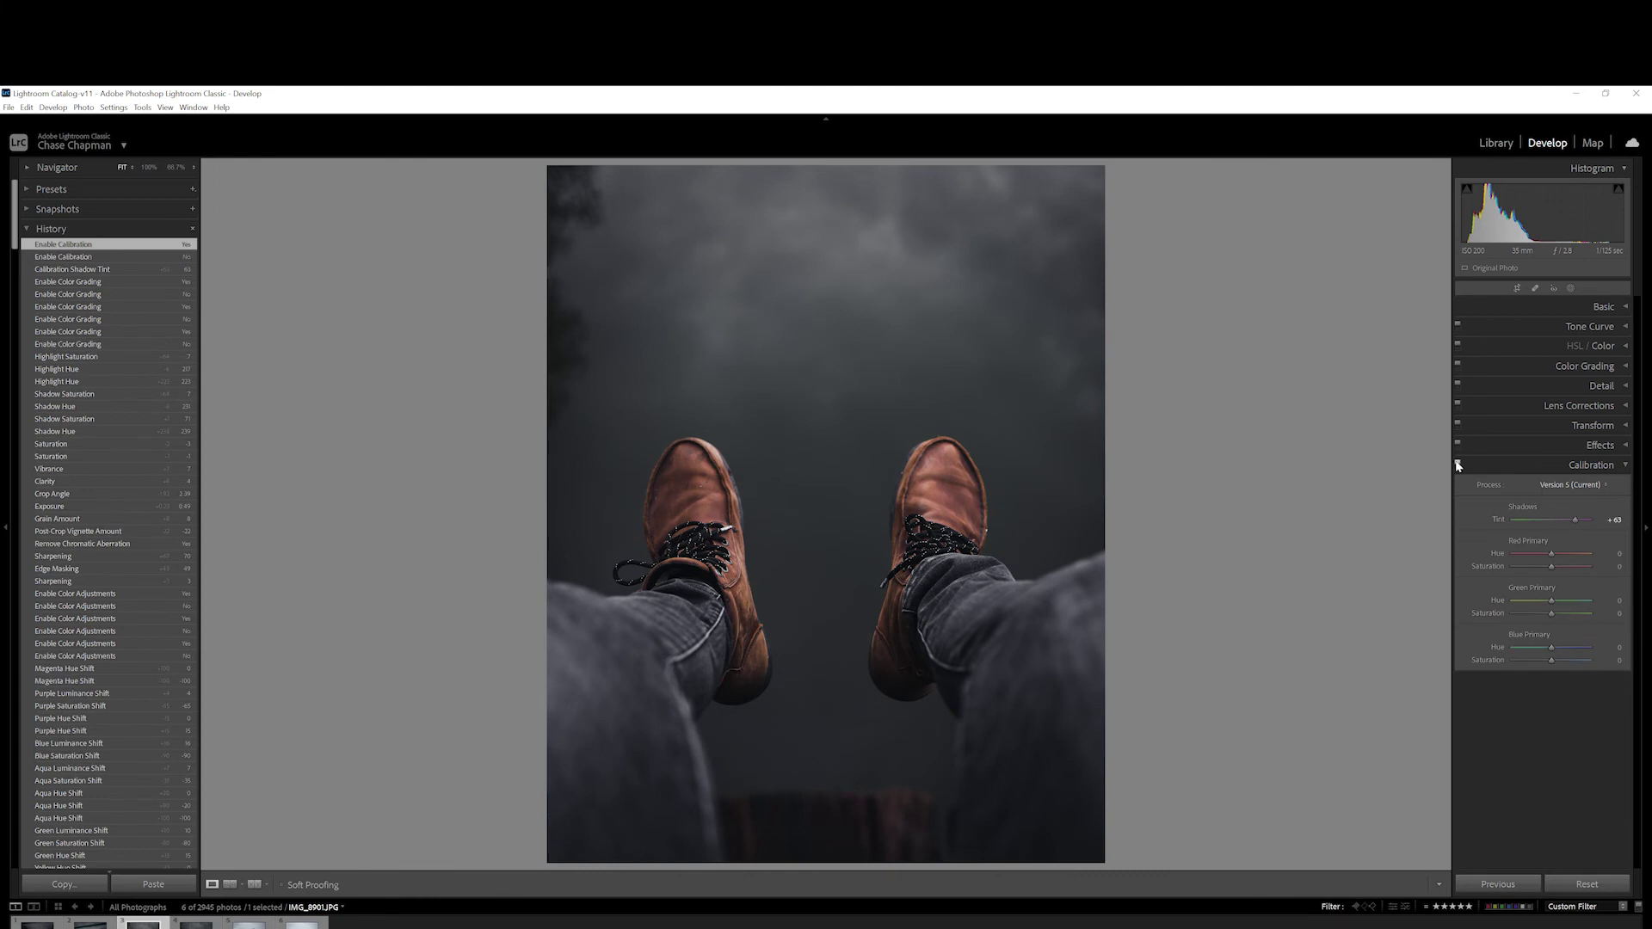
pyautogui.click(1458, 465)
pyautogui.click(1458, 466)
pyautogui.click(1458, 466)
pyautogui.click(1457, 466)
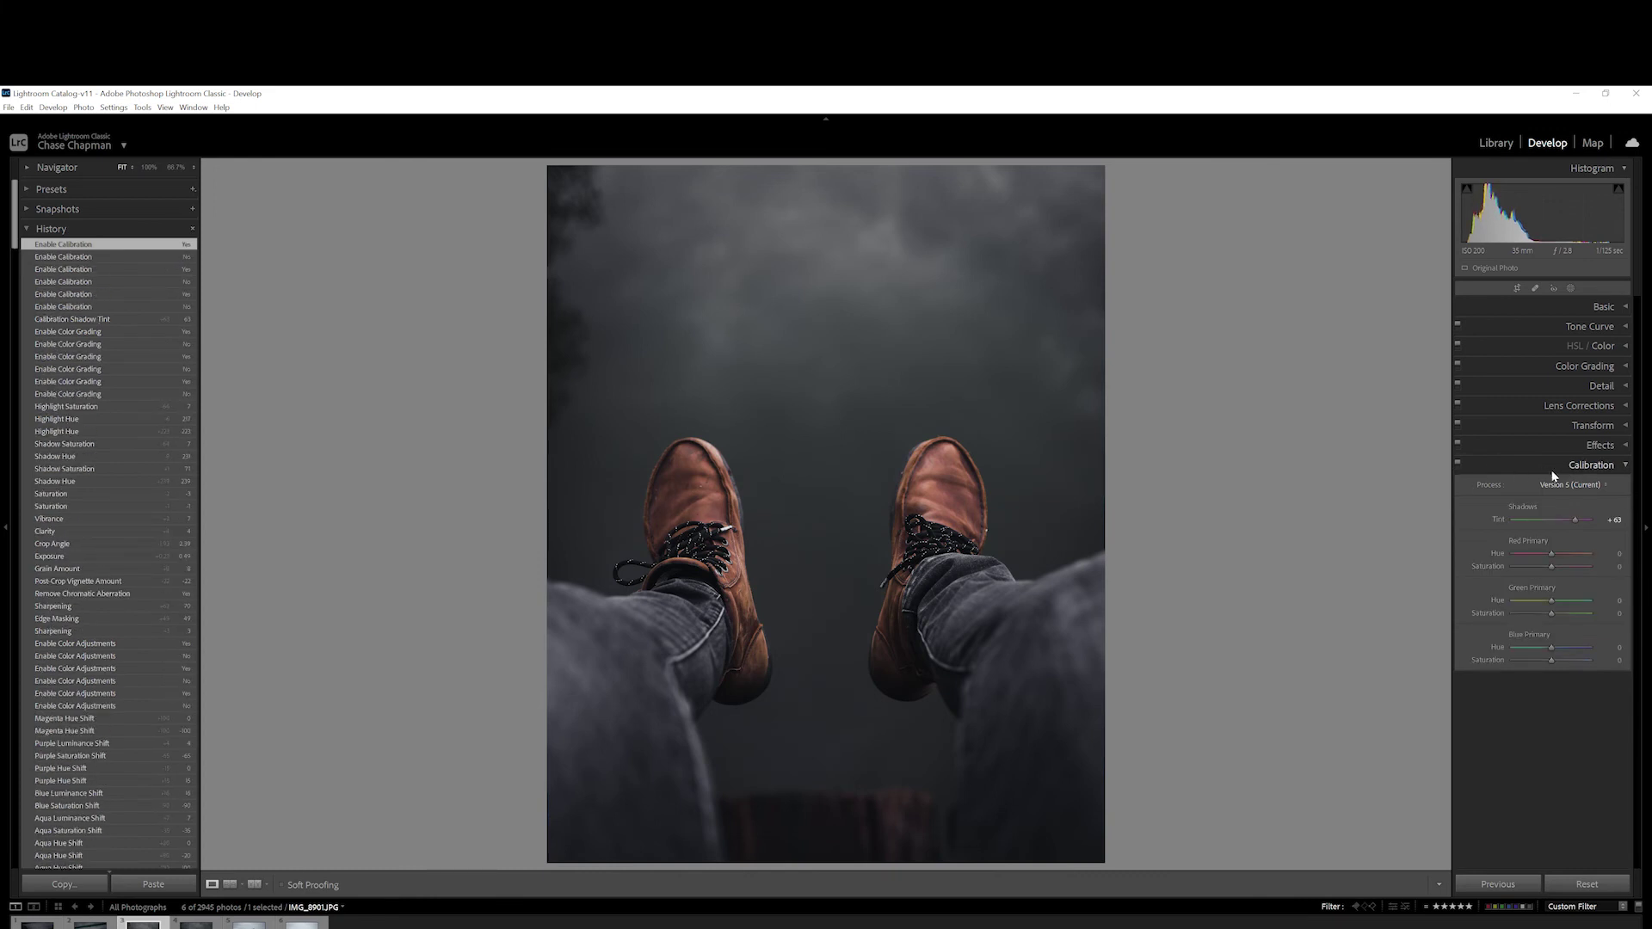
pyautogui.click(1590, 468)
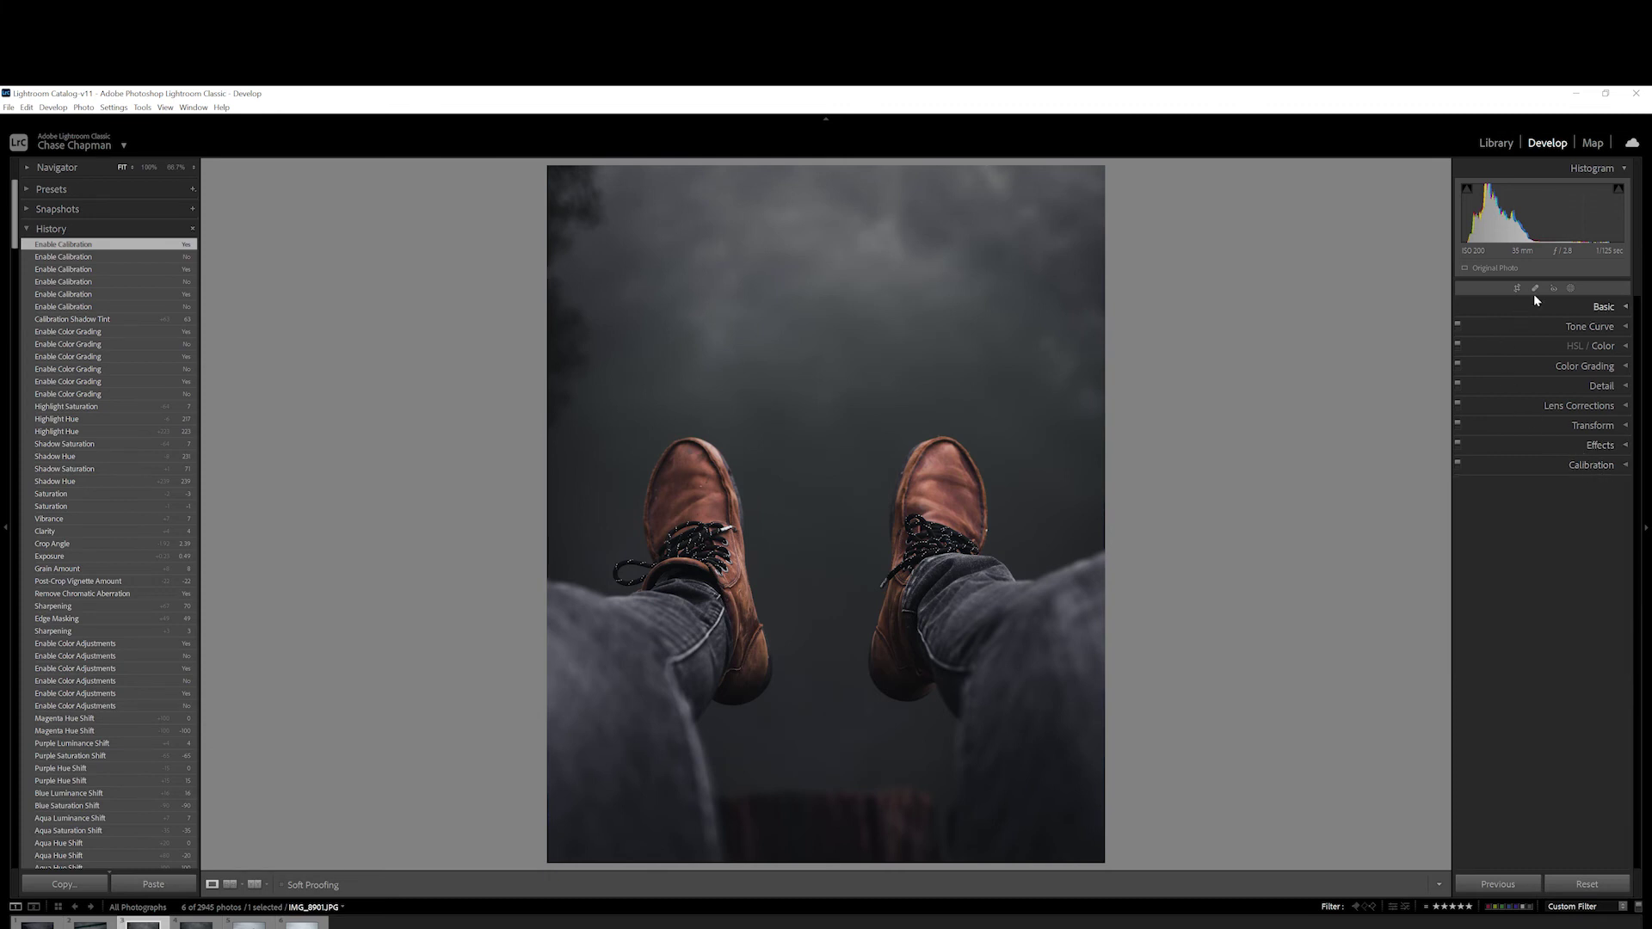
# Step: Add a linear gradient mask covering the lower part of the photo, fading out upward just below the boots
pyautogui.click(1571, 289)
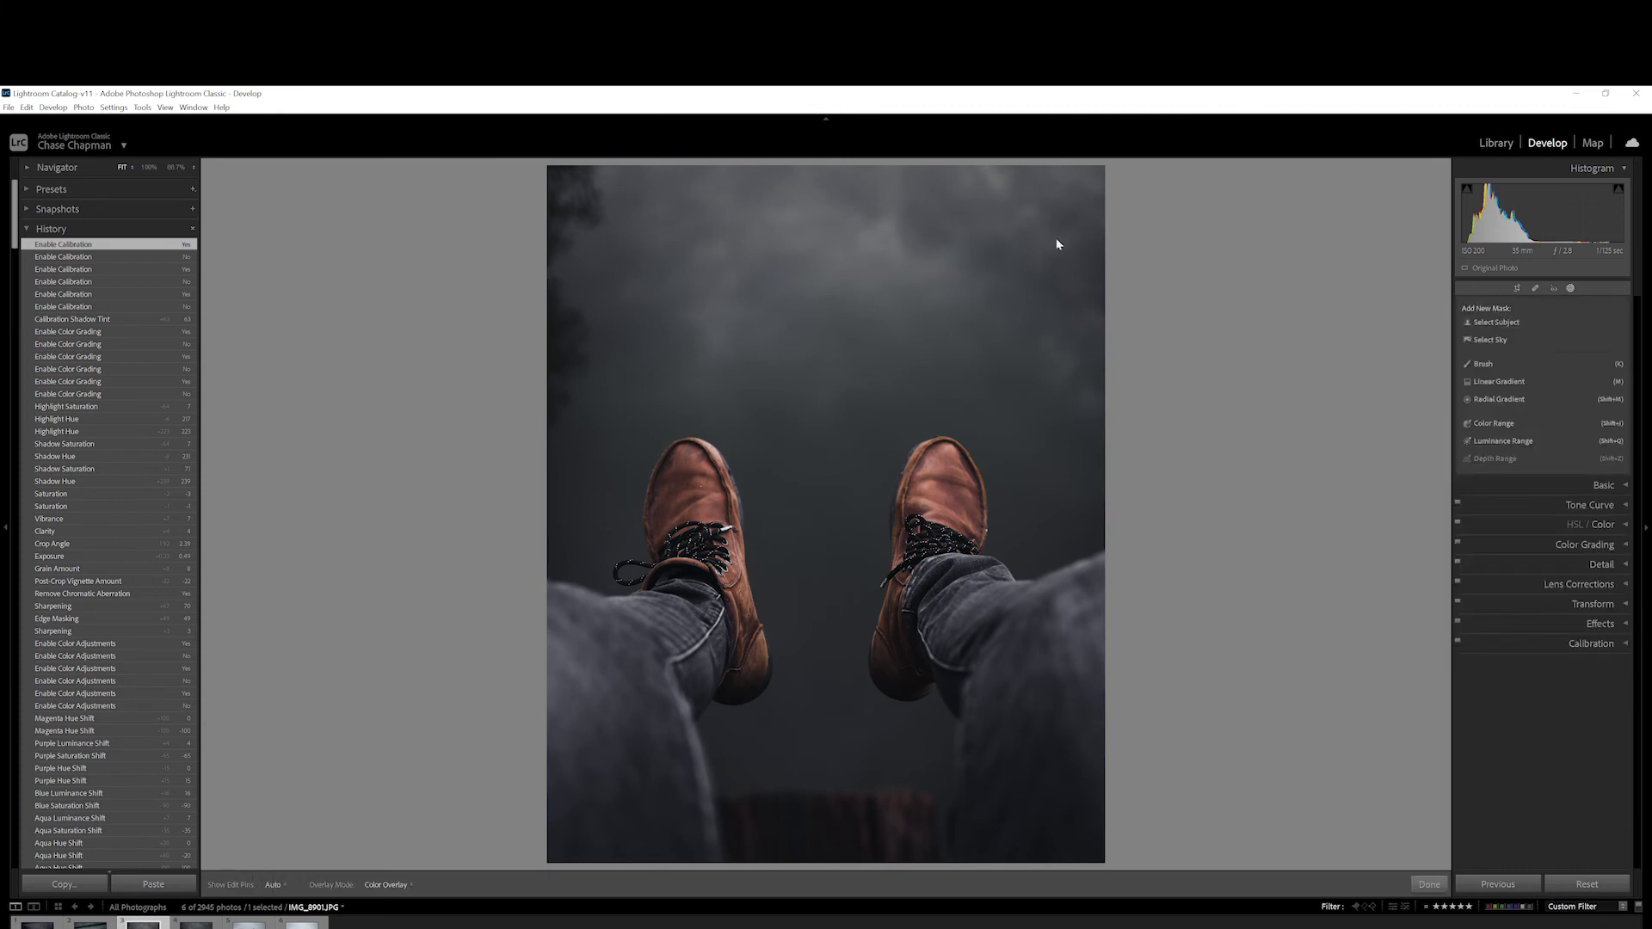
pyautogui.click(1488, 386)
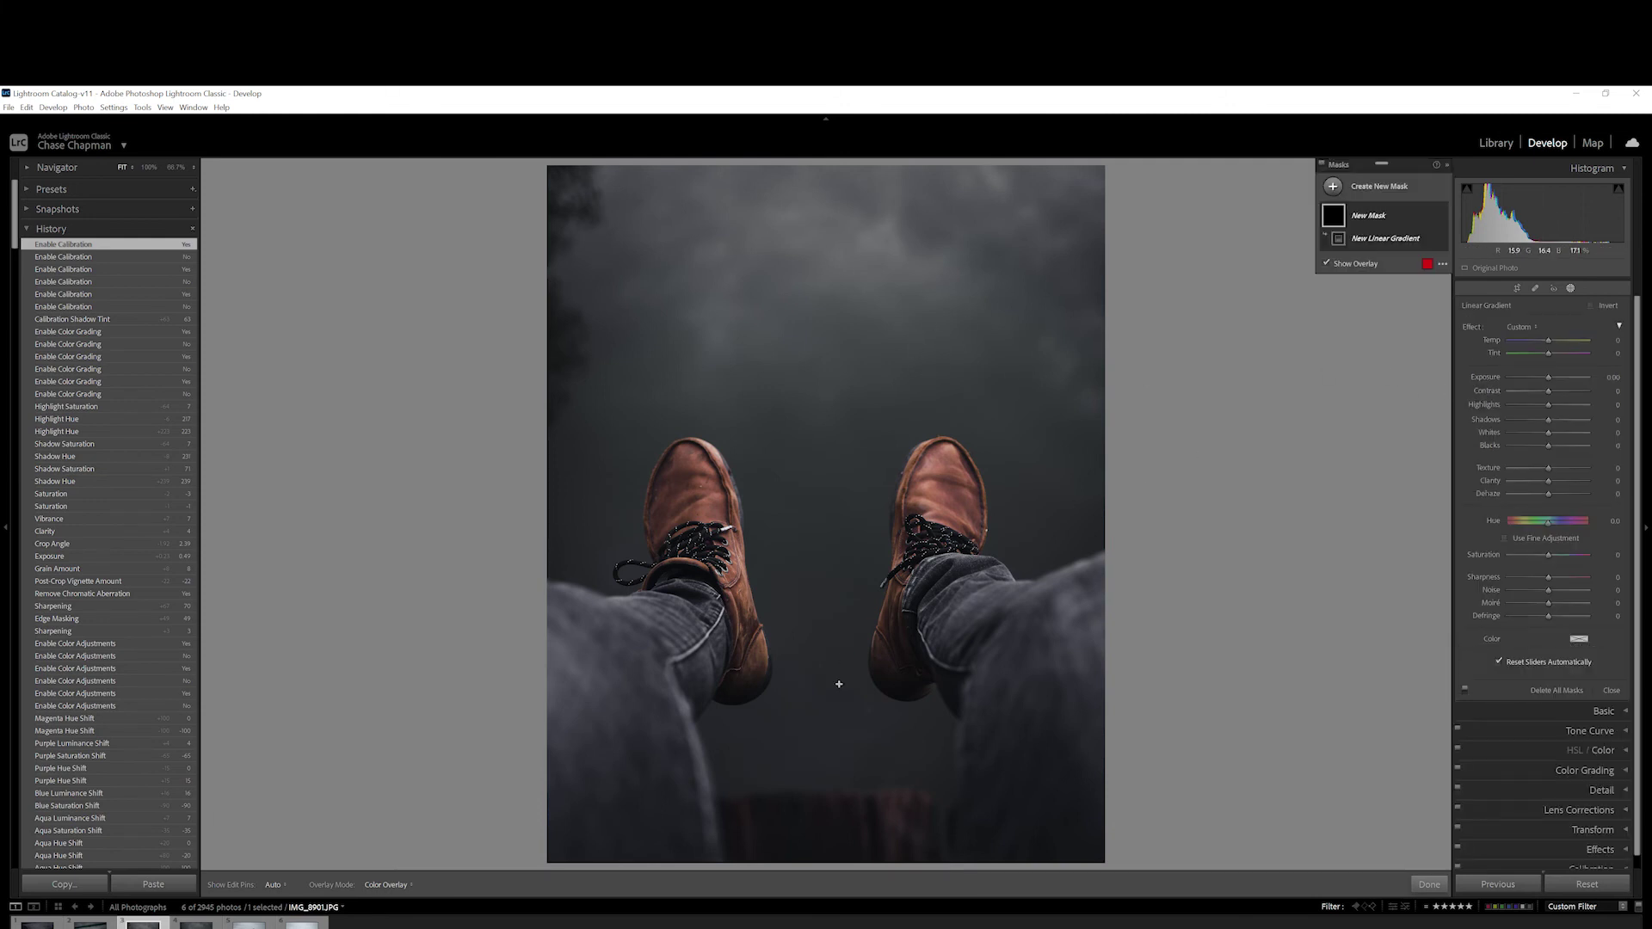
pyautogui.moveTo(802, 798); pyautogui.dragTo(808, 642)
pyautogui.moveTo(807, 714); pyautogui.dragTo(814, 721)
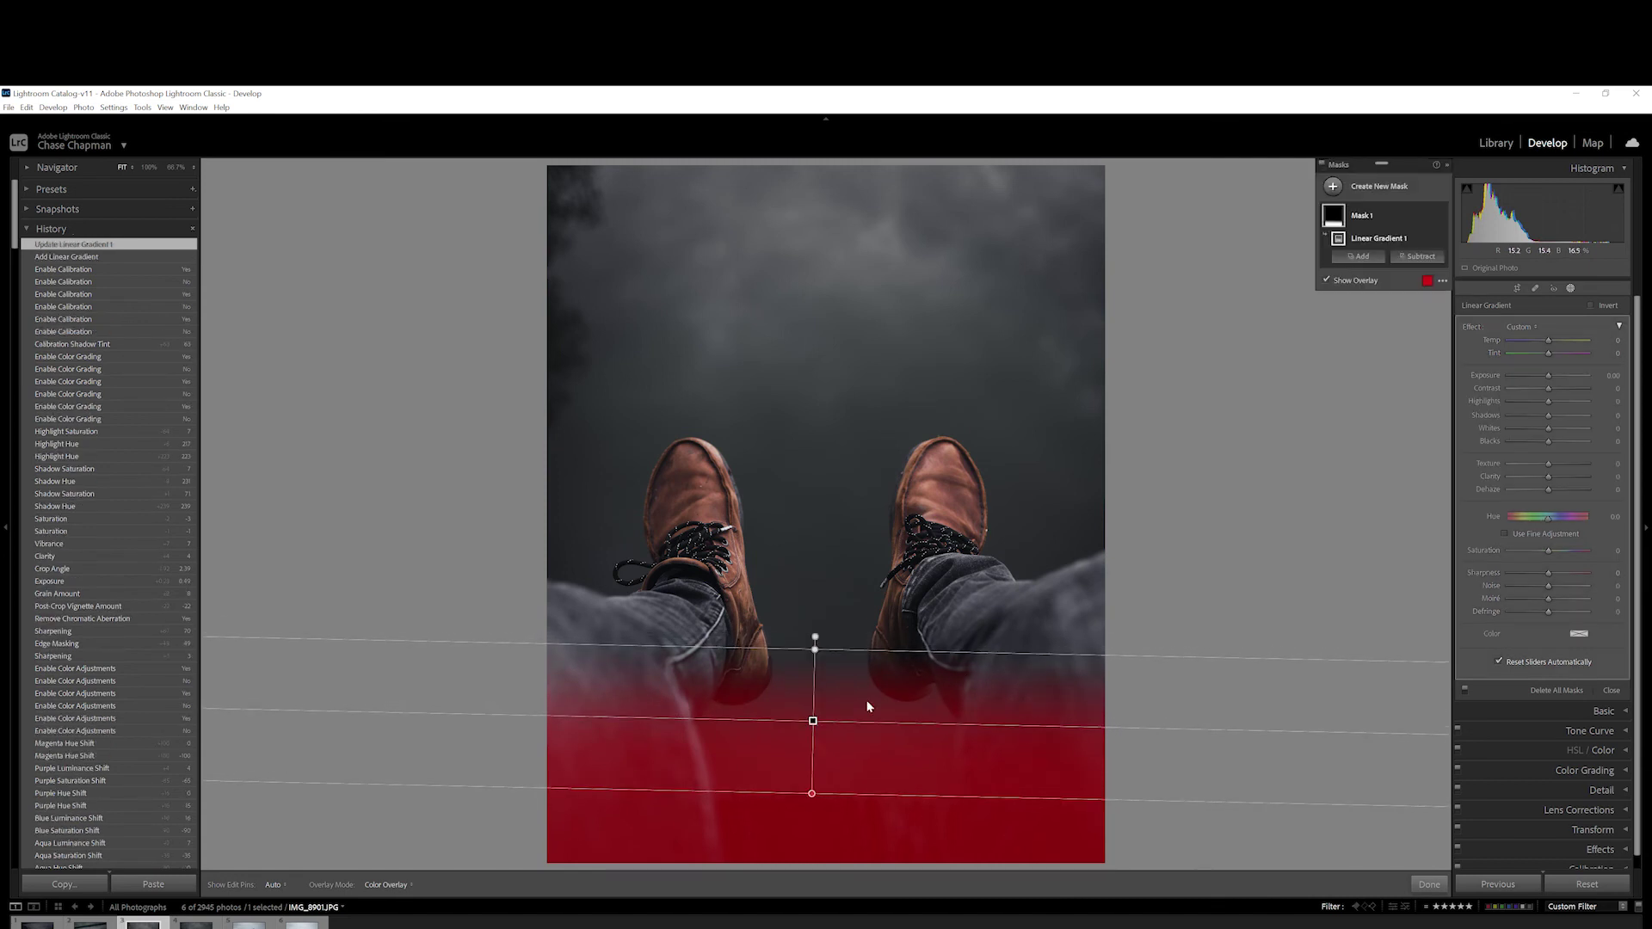
# Step: Darken the gradient area by setting its shadows to -44 and its exposure to about -1
pyautogui.moveTo(1548, 414); pyautogui.dragTo(1541, 381)
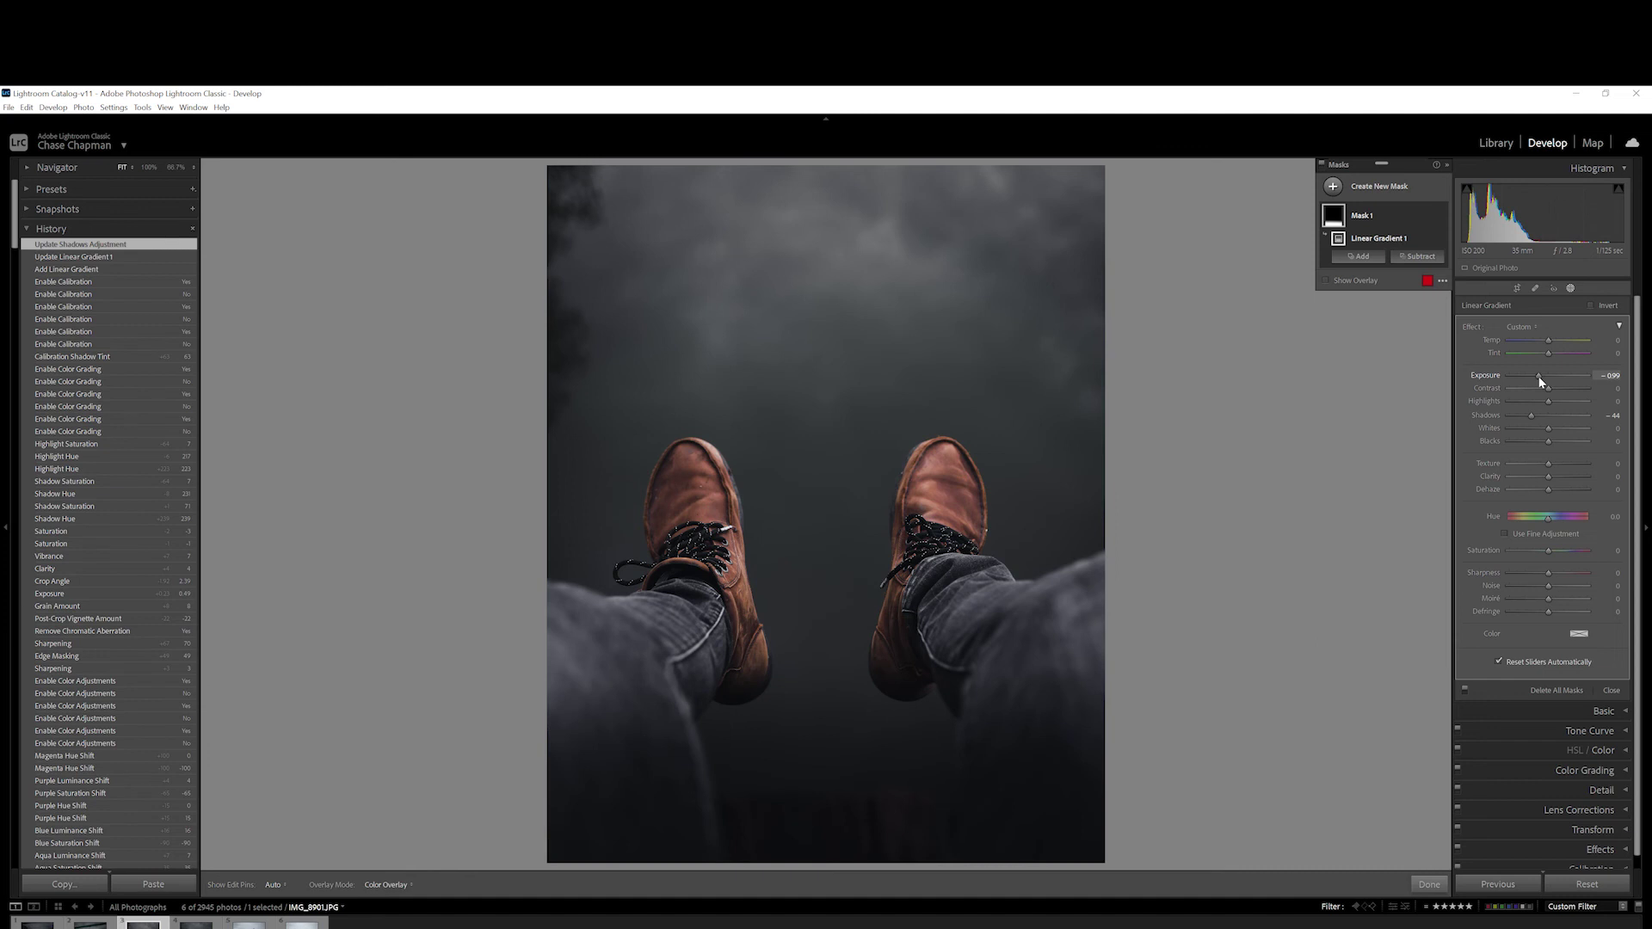
pyautogui.moveTo(1540, 375); pyautogui.dragTo(1540, 375)
pyautogui.press('Delete')
# Step: Hide and show the gradient mask repeatedly to compare its darkening effect, leaving it visible
pyautogui.click(1443, 216)
pyautogui.click(1443, 216)
pyautogui.click(1443, 216)
pyautogui.click(1443, 216)
pyautogui.click(1443, 215)
pyautogui.click(1443, 216)
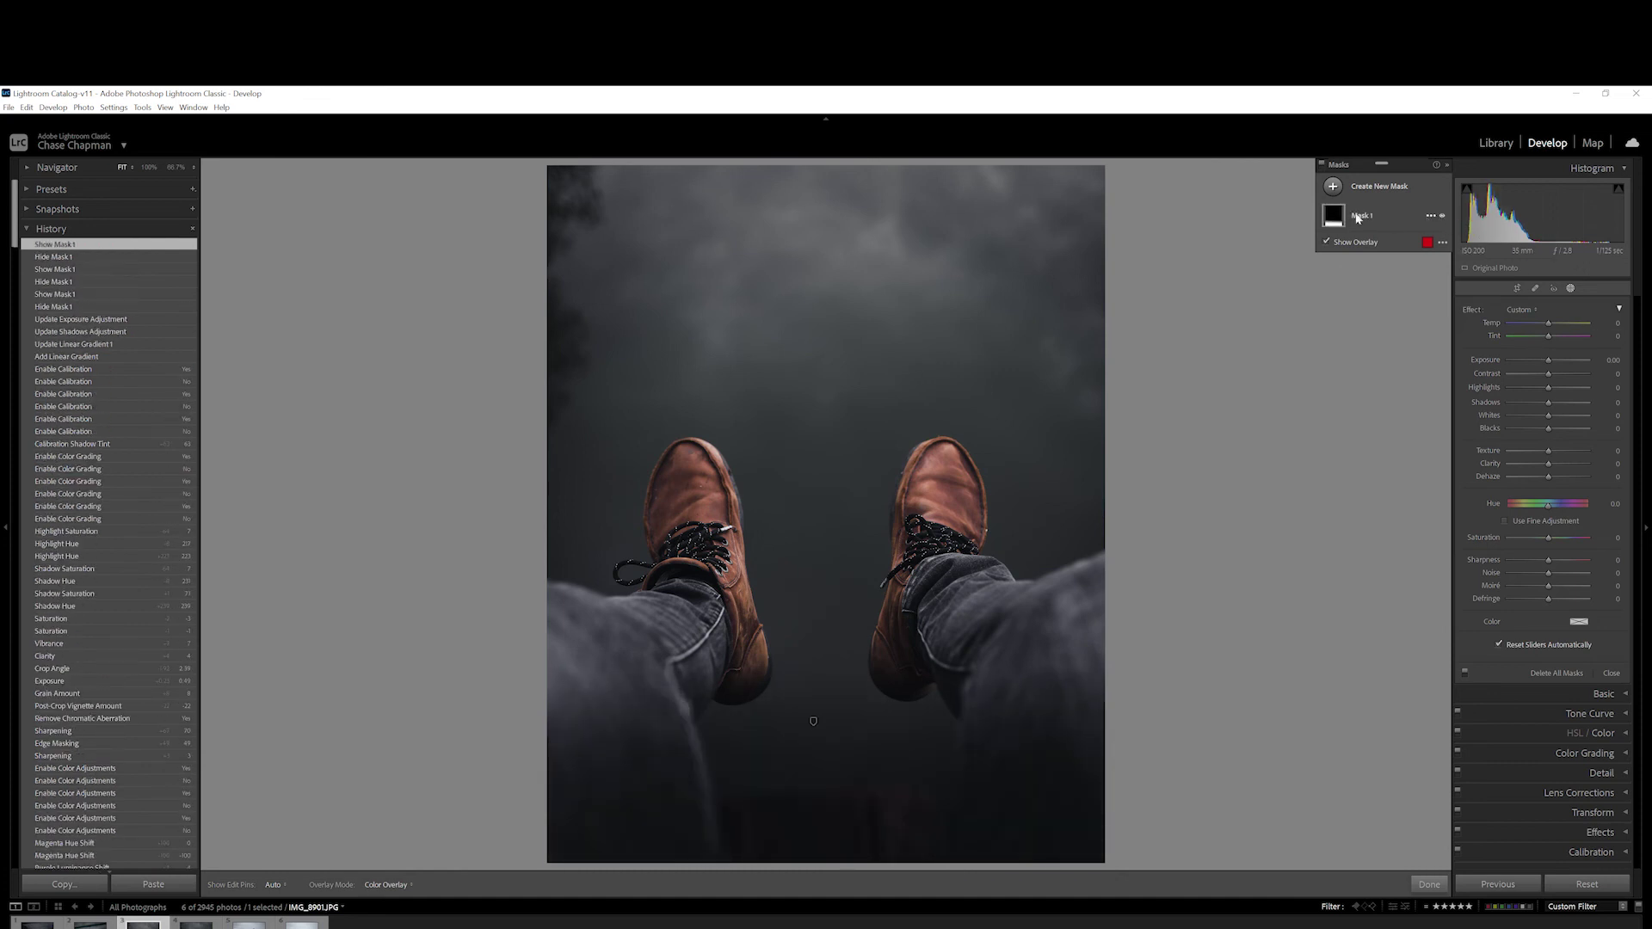
# Step: Ease the darkening of the lower linear gradient mask by setting its exposure to -0.64
pyautogui.hotkey('ctrl', 'z')
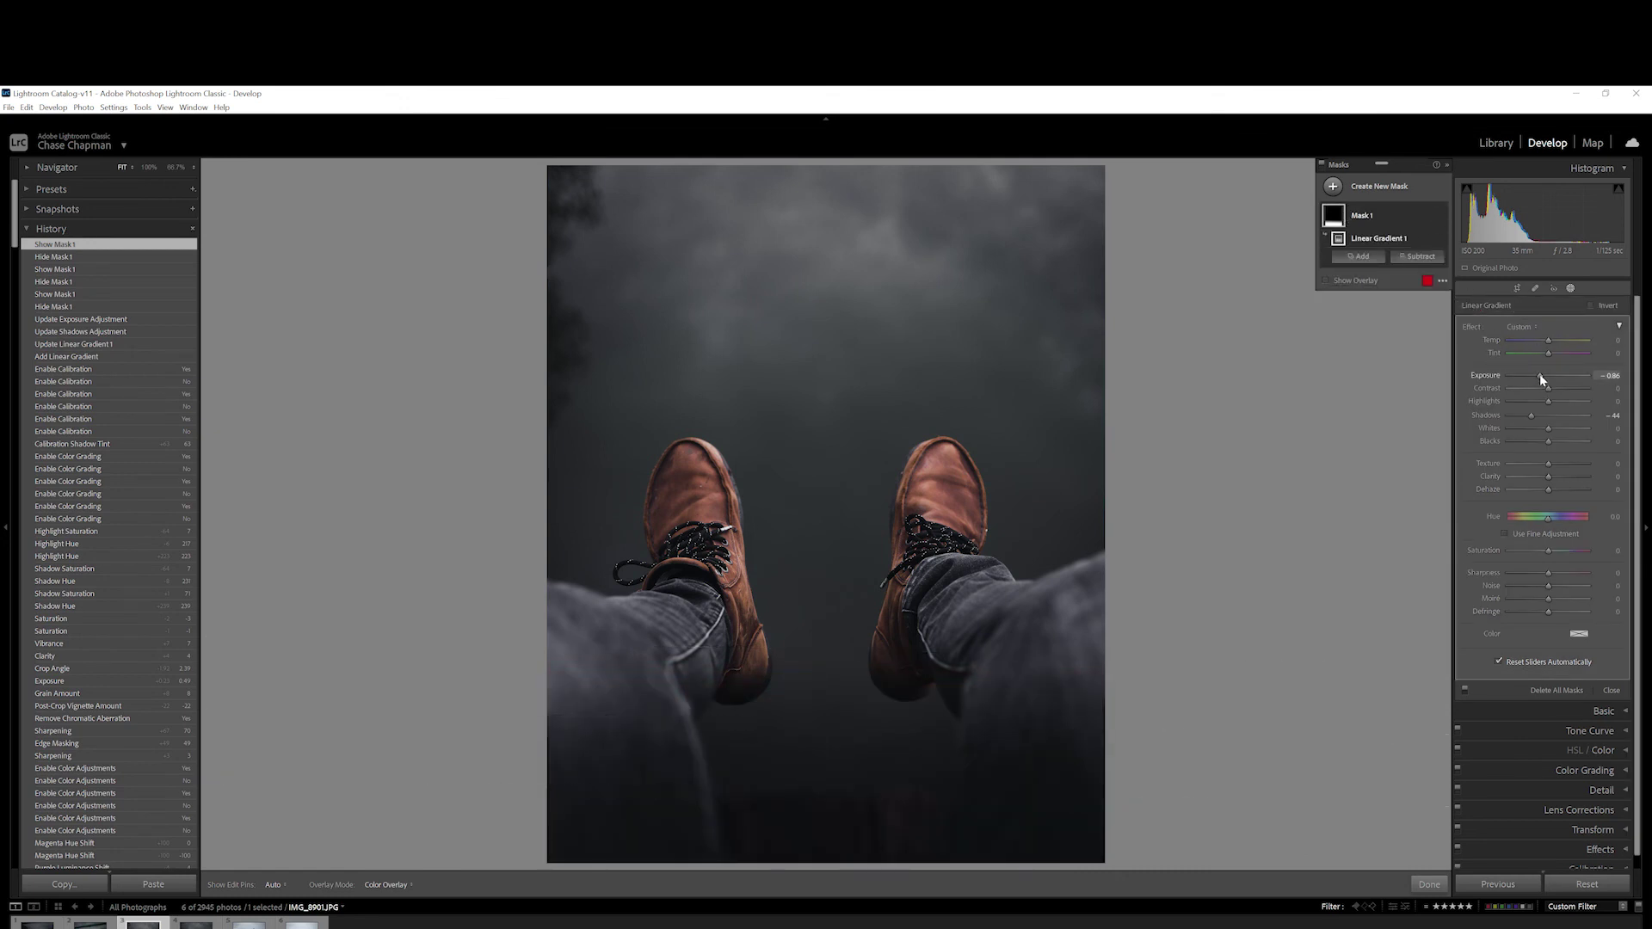
pyautogui.moveTo(1541, 375); pyautogui.dragTo(1543, 378)
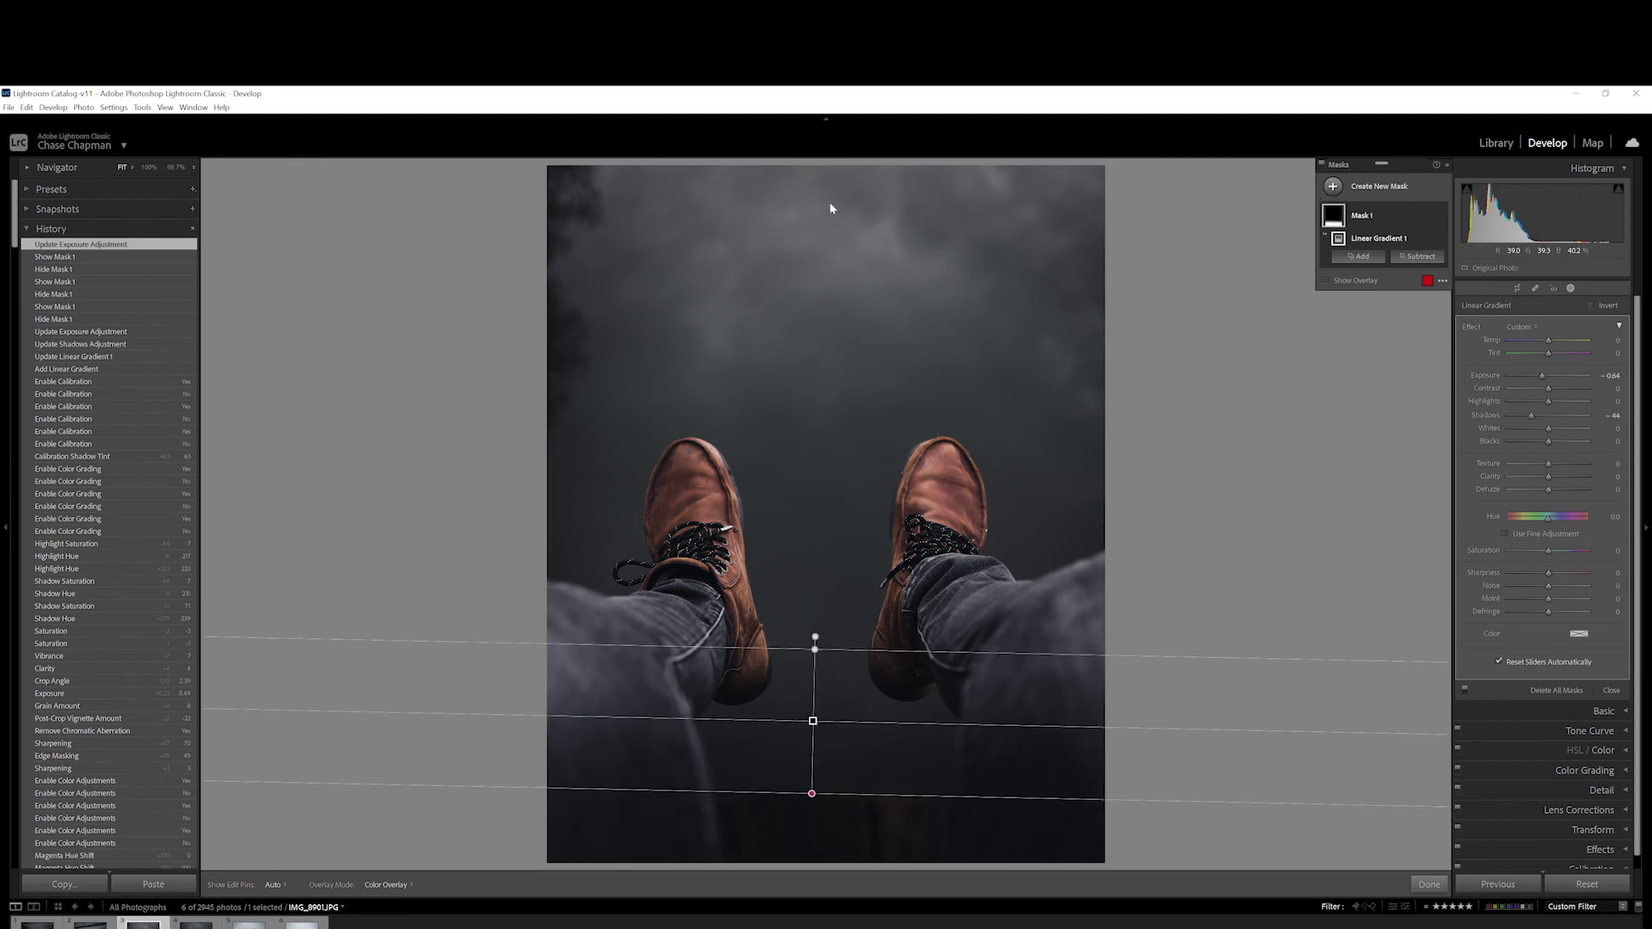
# Step: Add a radial gradient mask over the upper centre of the photo, extending past its top edge, and set its exposure to 0.33
pyautogui.click(1333, 186)
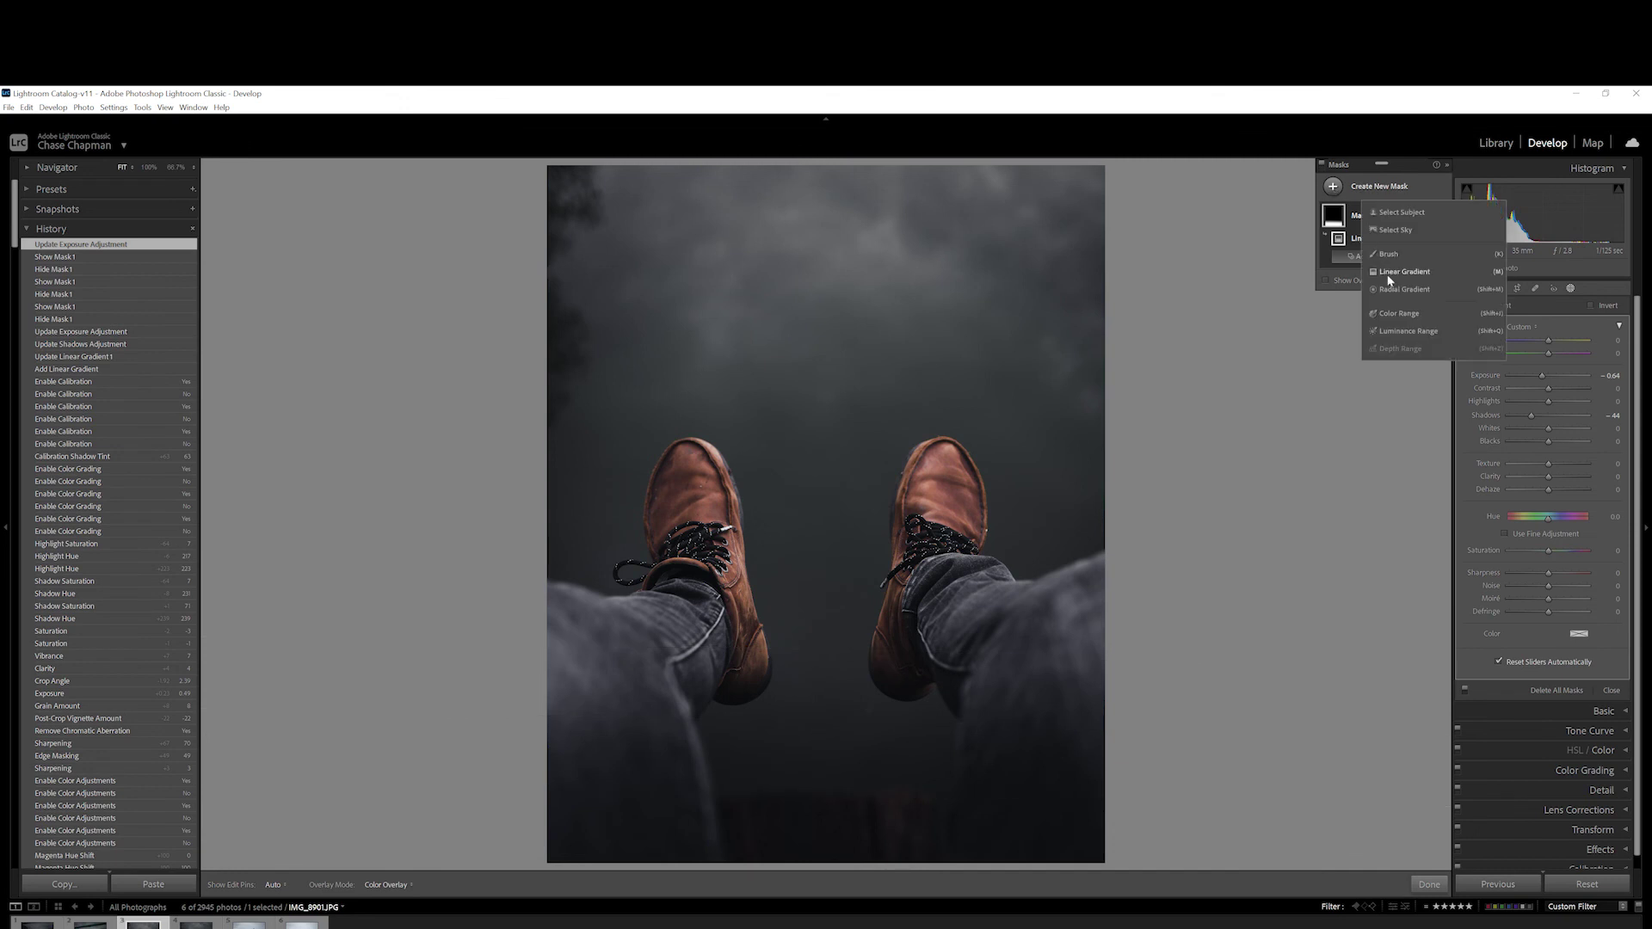
pyautogui.click(1407, 291)
pyautogui.moveTo(816, 193); pyautogui.dragTo(1020, 398)
pyautogui.moveTo(870, 321); pyautogui.dragTo(915, 221)
pyautogui.moveTo(1548, 398); pyautogui.dragTo(1552, 396)
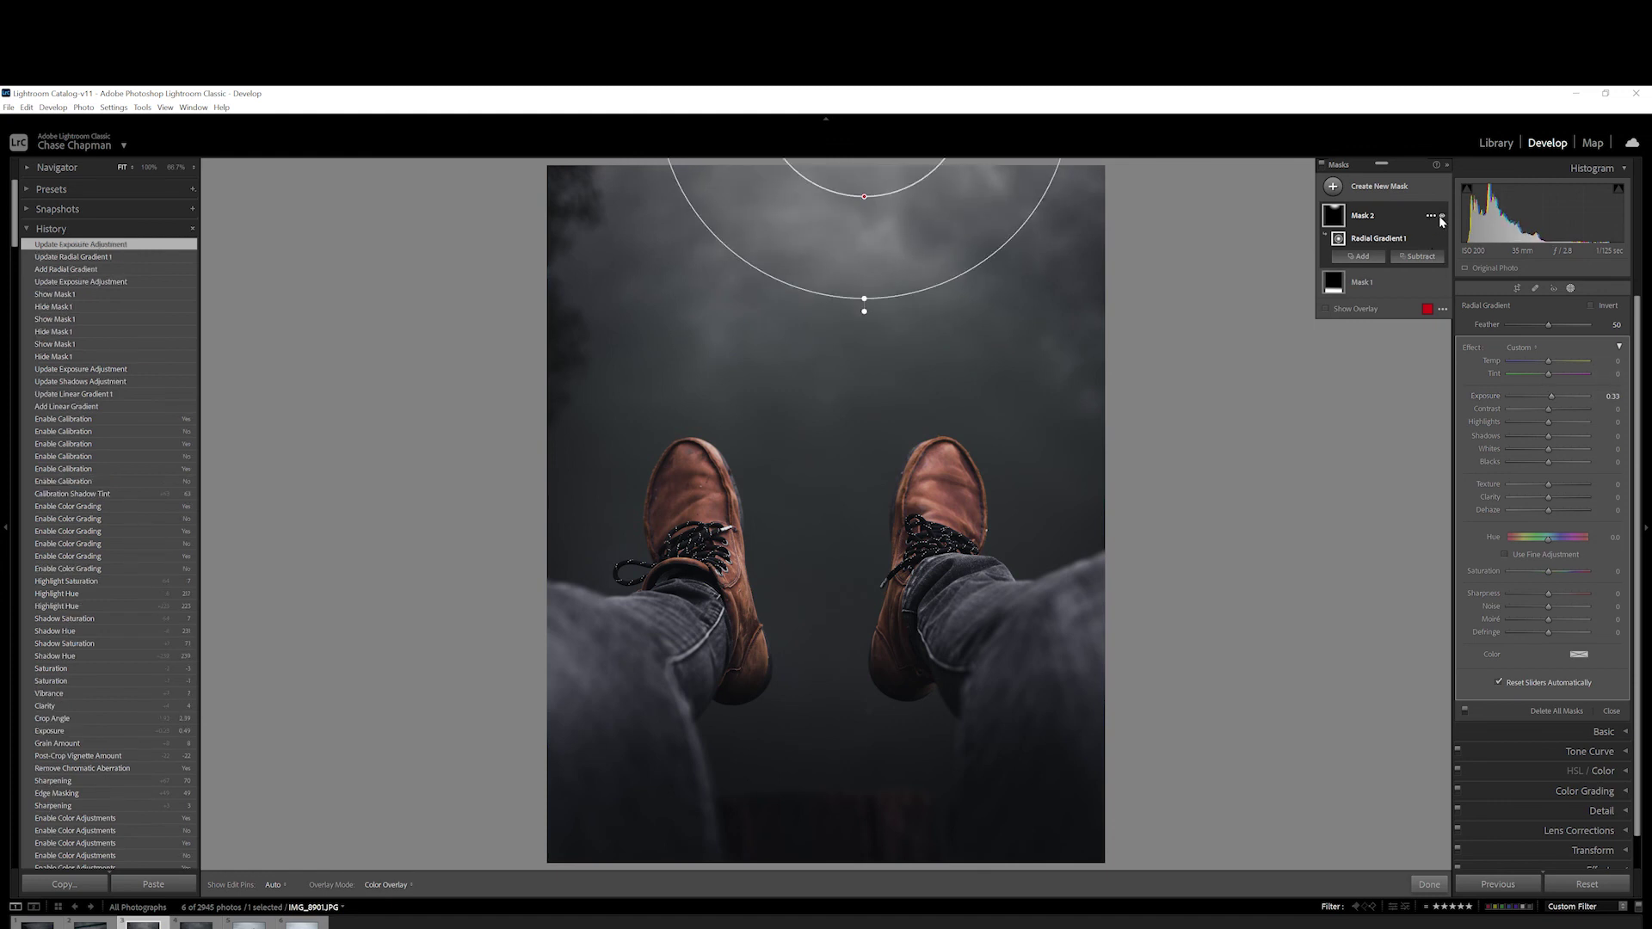
# Step: Hide and show the radial gradient mask to compare its brightening effect, leaving it visible
pyautogui.click(1442, 217)
pyautogui.click(1440, 215)
pyautogui.click(1441, 215)
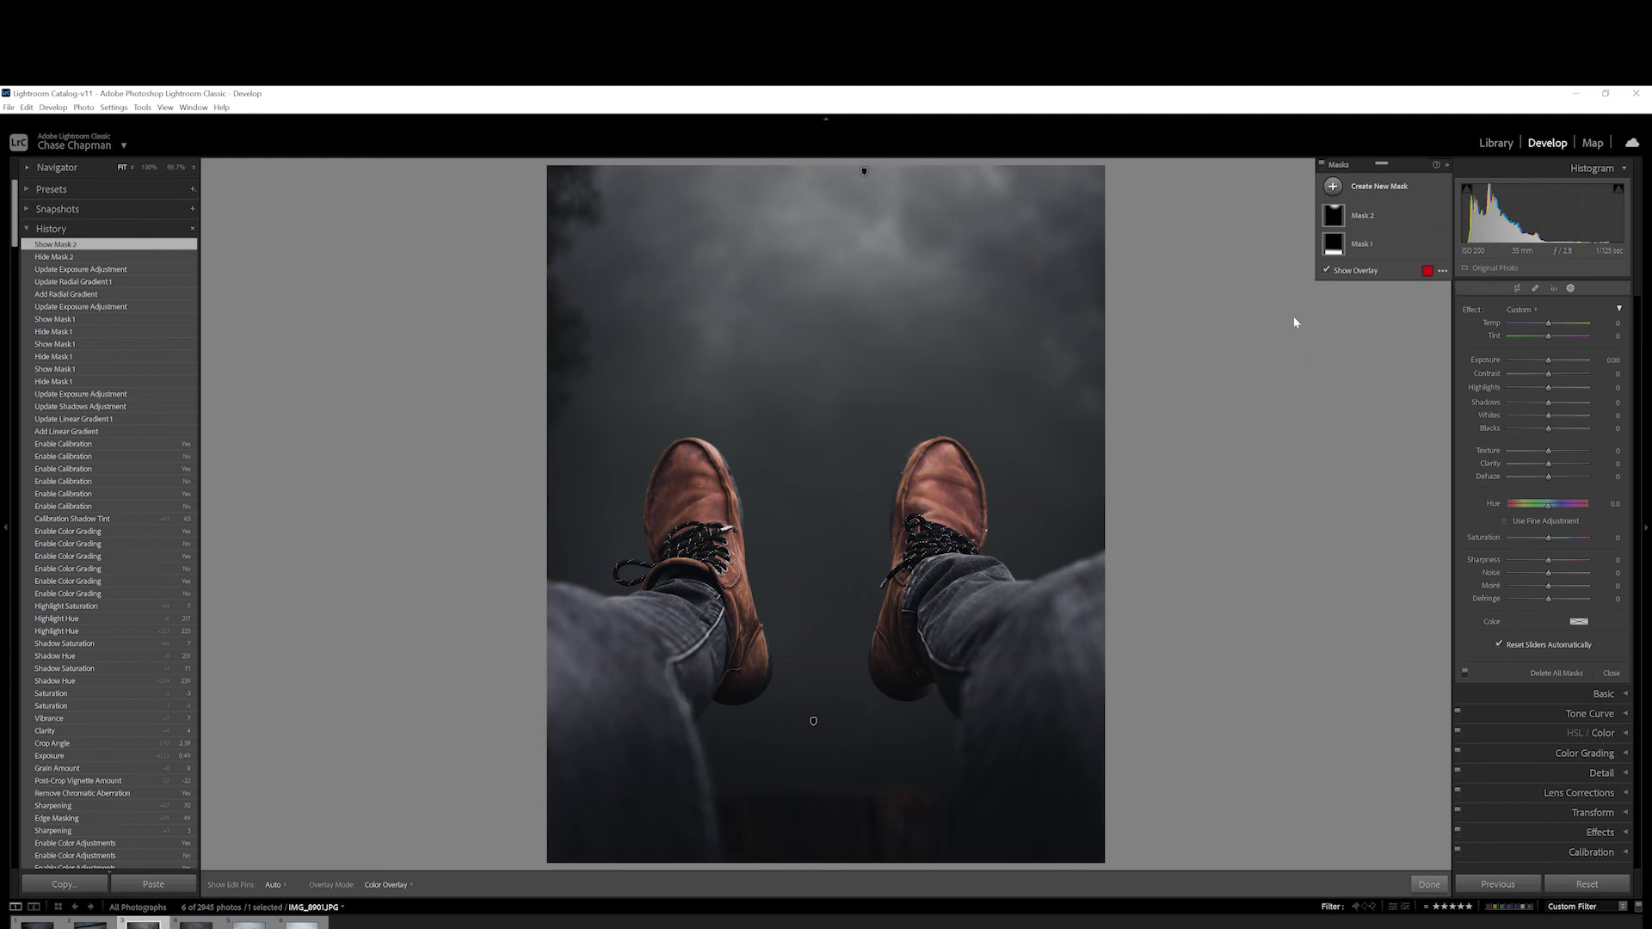
# Step: Close masking, black out the surrounding interface, and compare the original photo with the edited version
pyautogui.hotkey('shift', 'w')
pyautogui.press('l')
pyautogui.press('l')
pyautogui.press('\\')
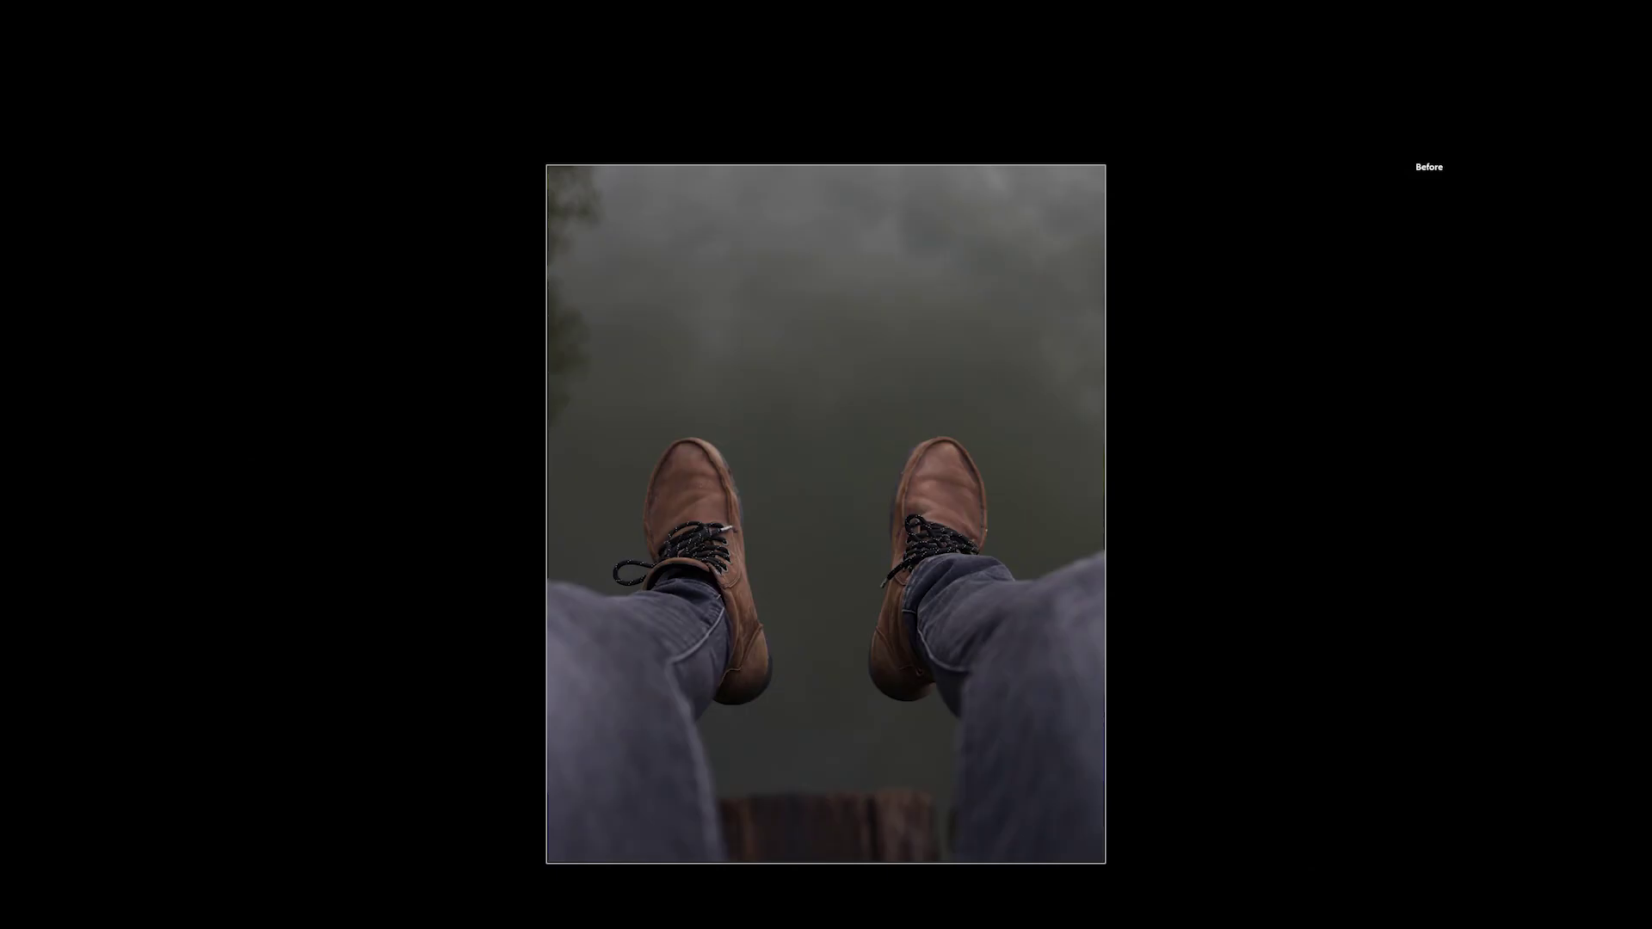
pyautogui.press('\\')
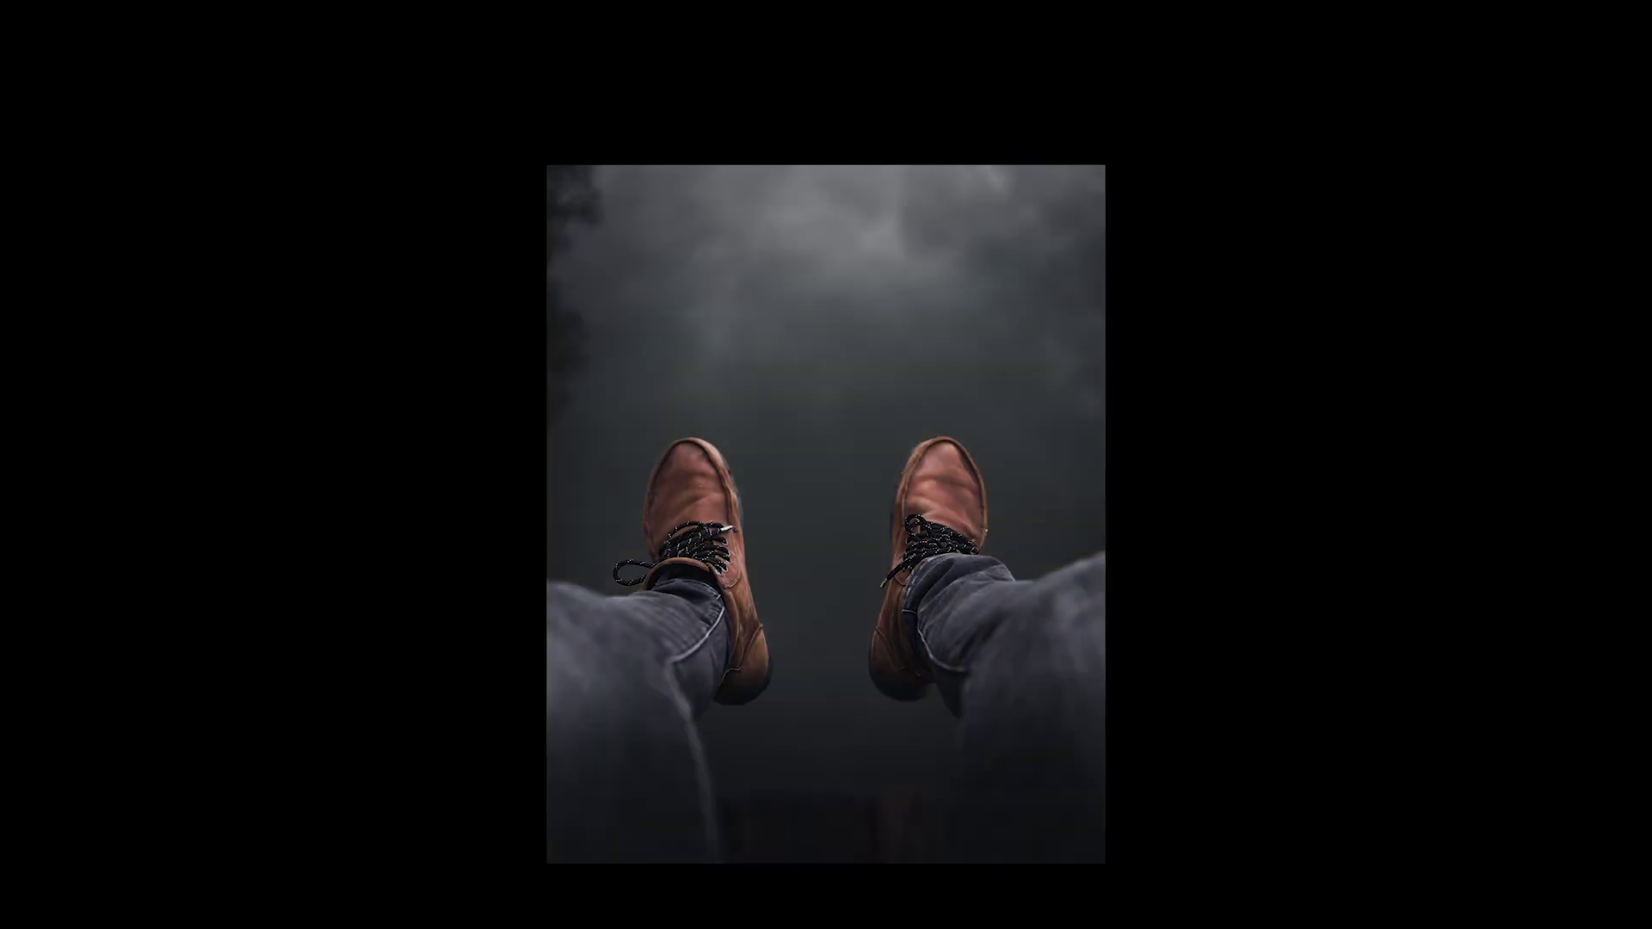